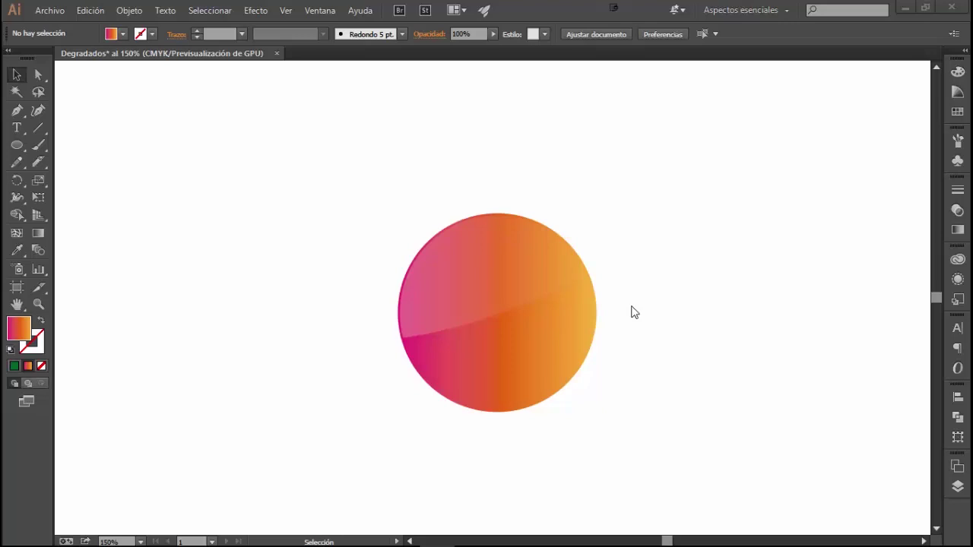
Step: Inspect the gradient circle and its upper highlight shape by selecting and deselecting them
{"action": "left_click", "coordinate": [517, 353]}
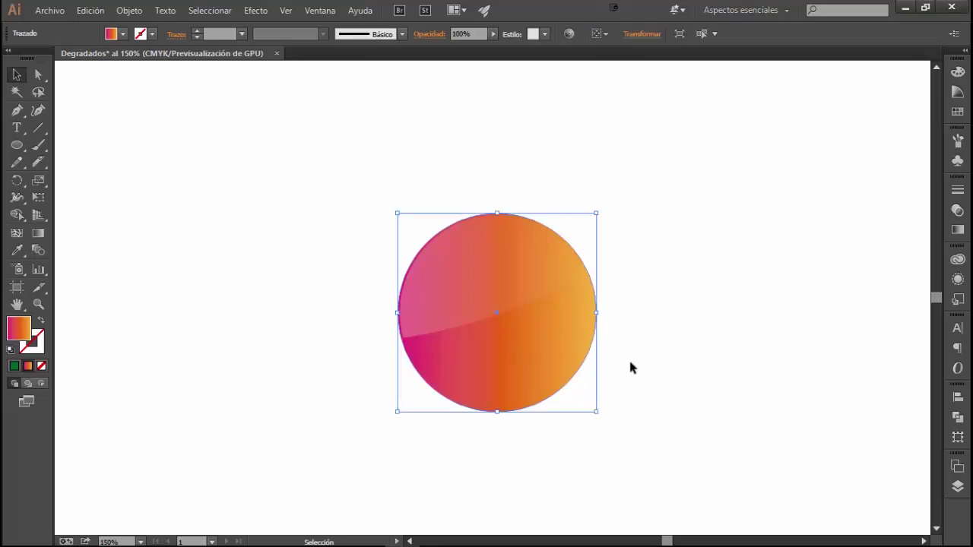
{"action": "left_click", "coordinate": [632, 355]}
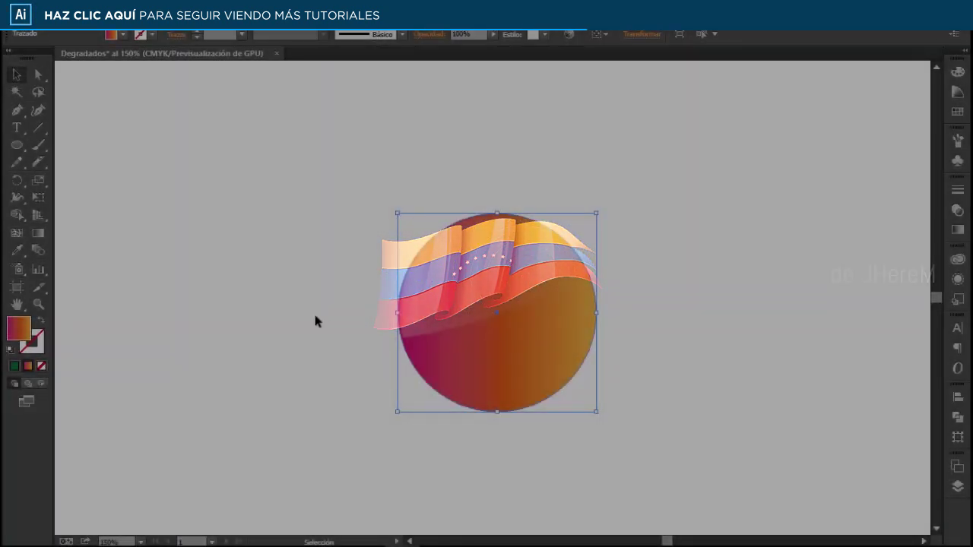
{"action": "left_click", "coordinate": [341, 297]}
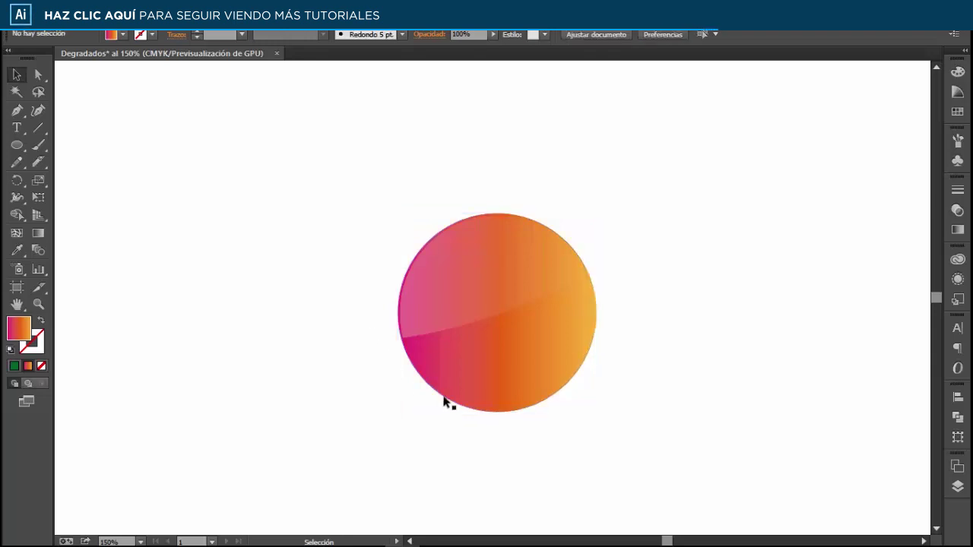
{"action": "left_click", "coordinate": [444, 397]}
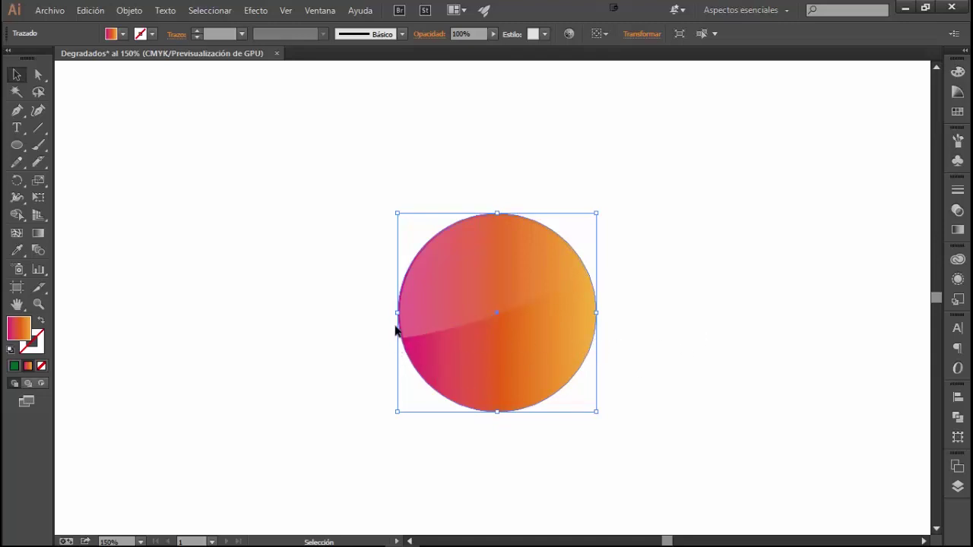
{"action": "left_click", "coordinate": [338, 322]}
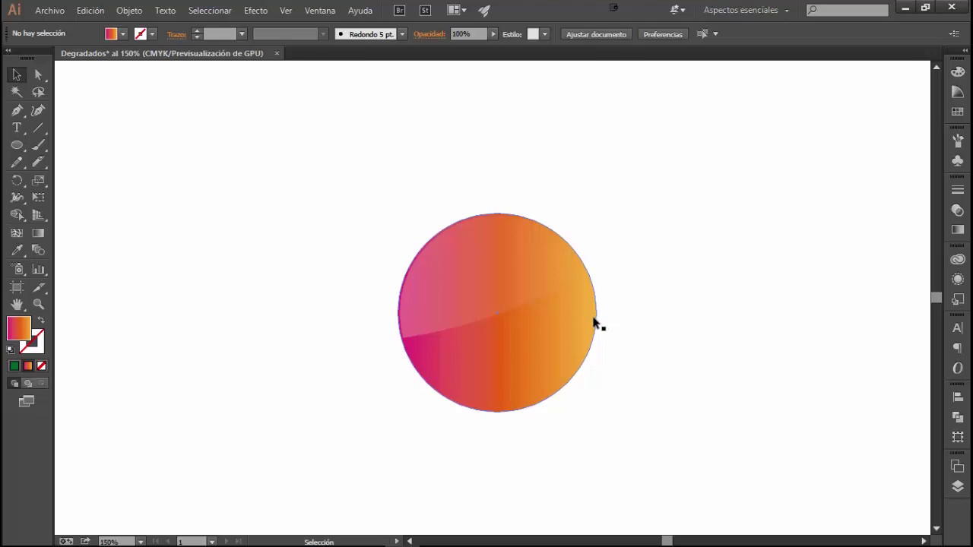
{"action": "left_click", "coordinate": [434, 295]}
{"action": "left_click", "coordinate": [288, 349]}
{"action": "left_click", "coordinate": [458, 269]}
{"action": "left_click", "coordinate": [243, 312]}
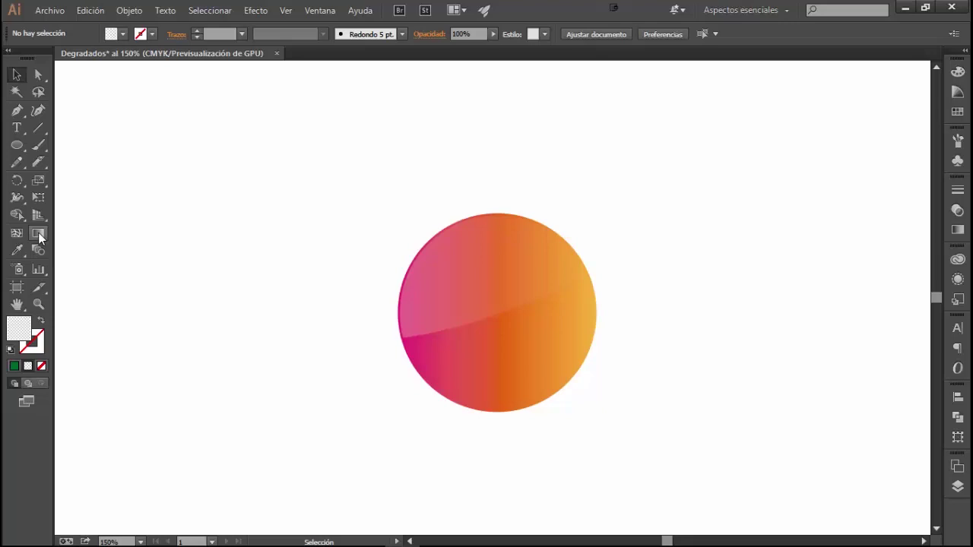
Step: Show the Gradient panel and select the circle to load its pink-to-orange gradient
{"action": "double_click", "coordinate": [39, 235]}
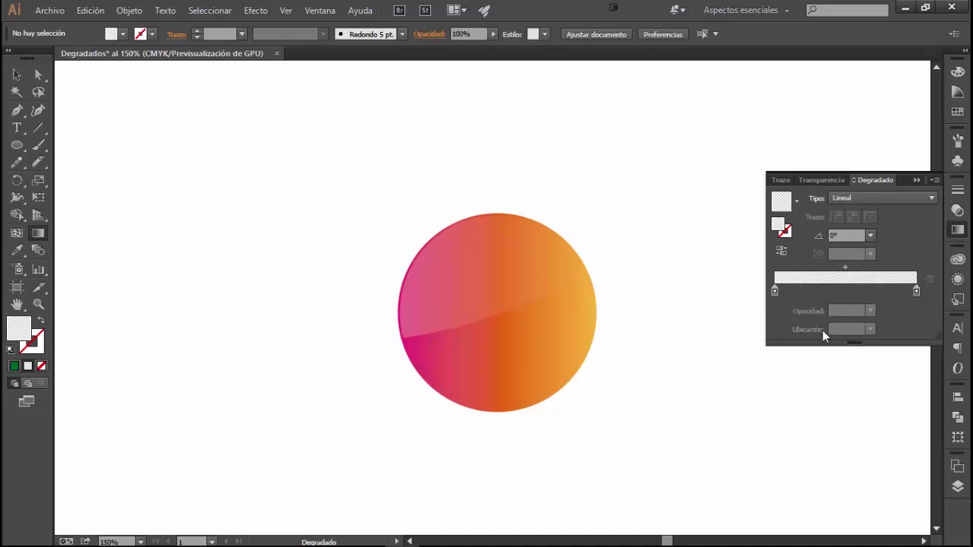
{"action": "left_click", "coordinate": [16, 76]}
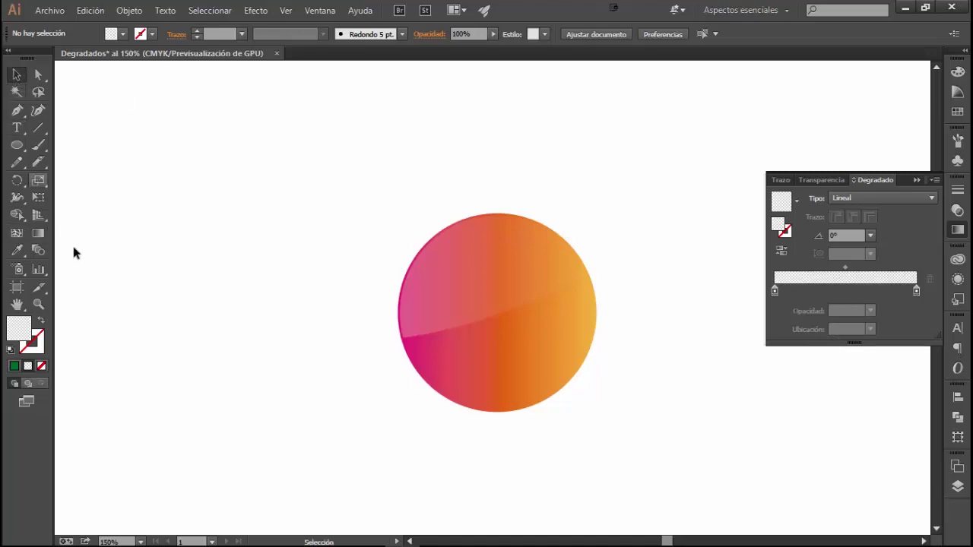
{"action": "left_click", "coordinate": [530, 361]}
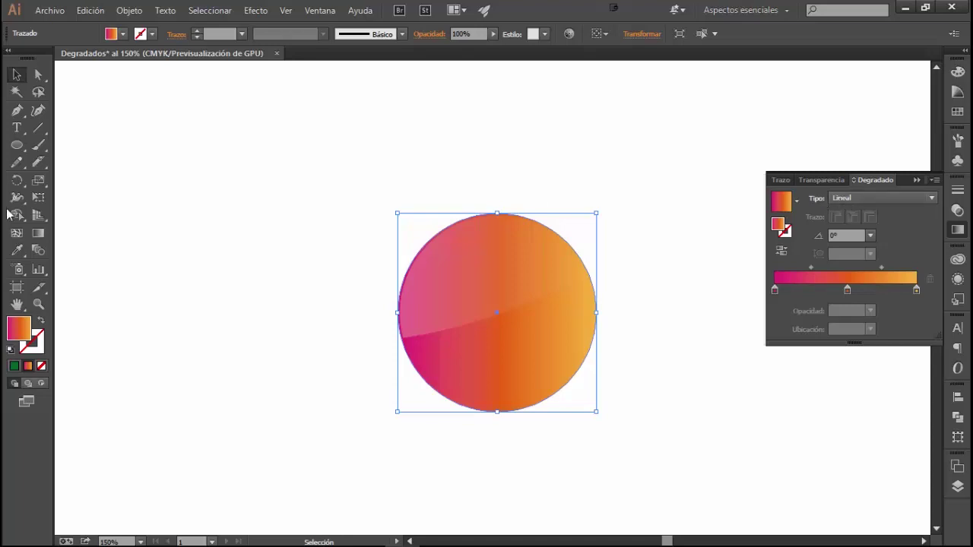
Step: Switch the circle's gradient to Radial and back to Lineal, then apply Viñeta negra supersuave
{"action": "left_click", "coordinate": [38, 234]}
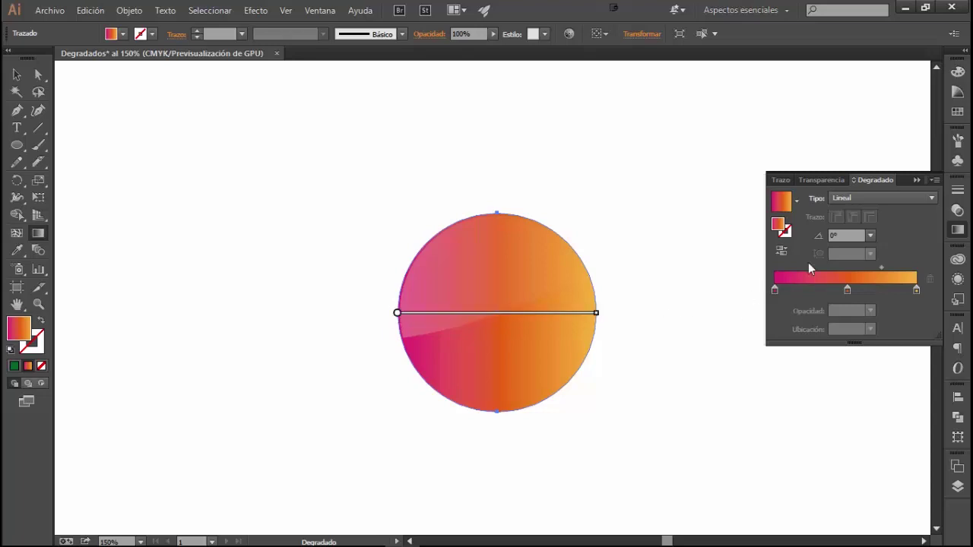
{"action": "left_click", "coordinate": [852, 203]}
{"action": "left_click", "coordinate": [850, 227]}
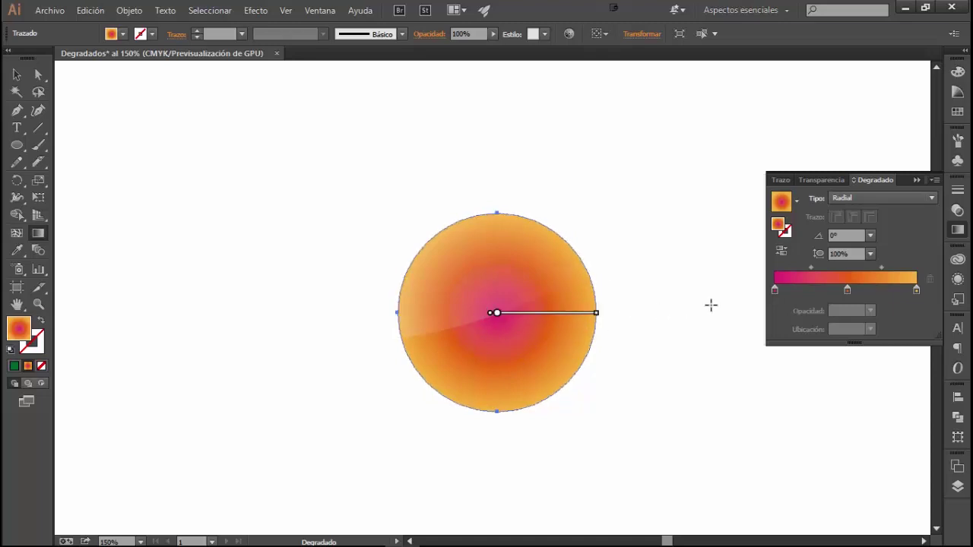
{"action": "left_click", "coordinate": [856, 201]}
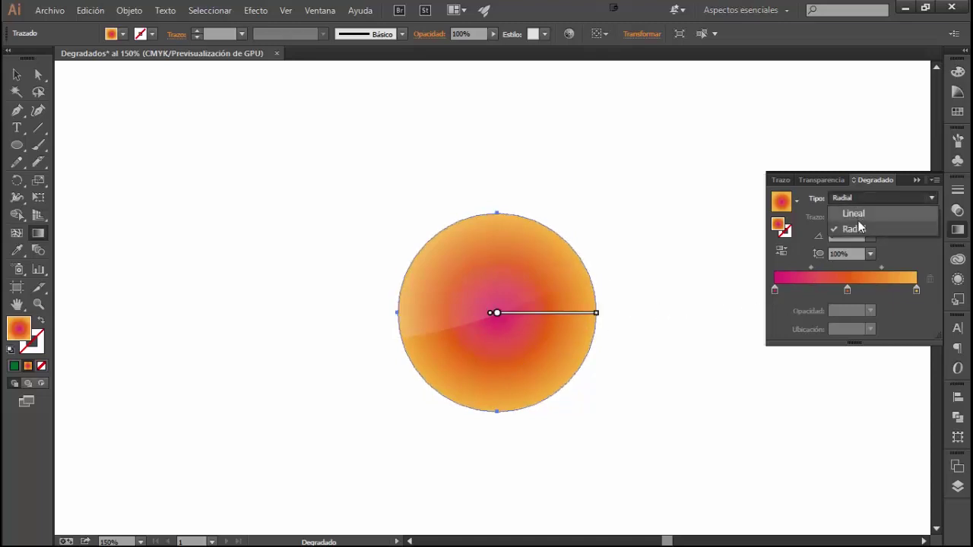
{"action": "left_click", "coordinate": [855, 216]}
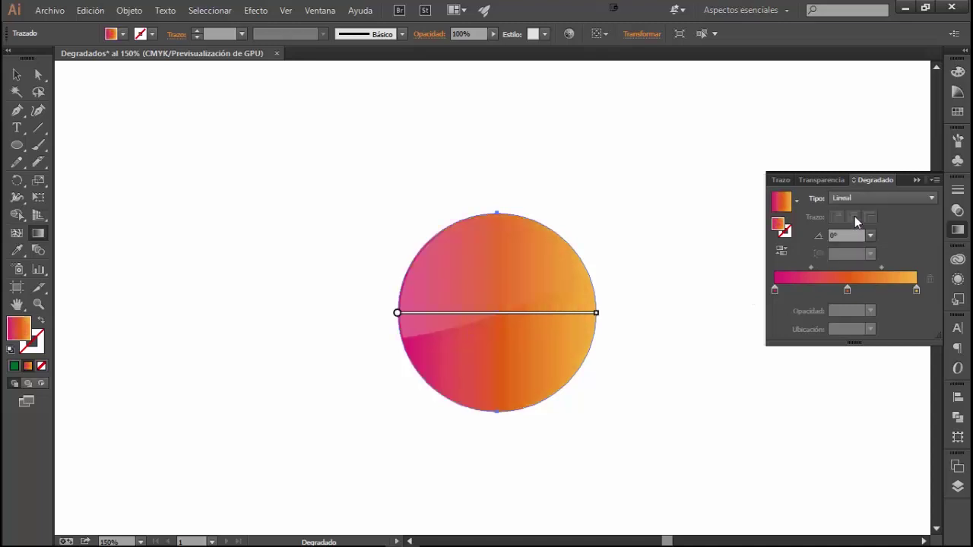
{"action": "left_click", "coordinate": [797, 203]}
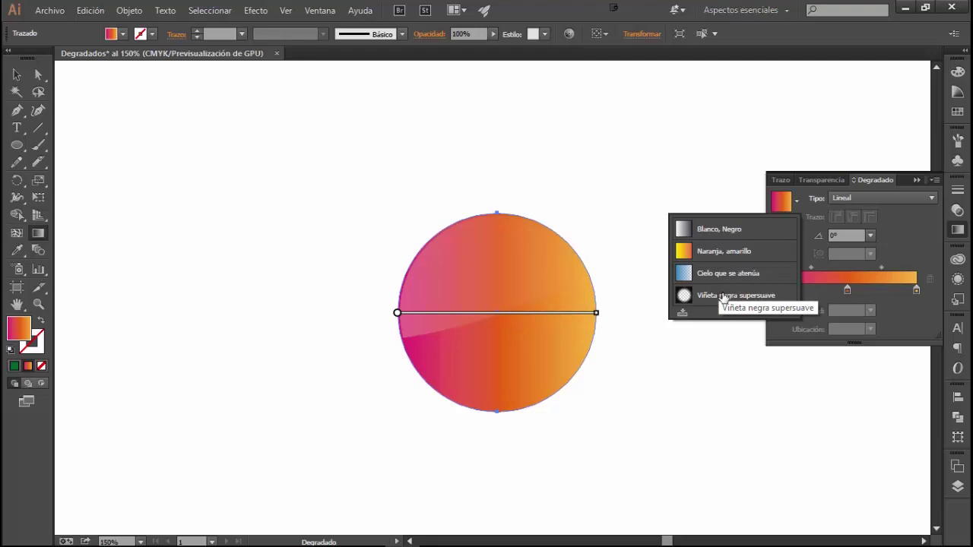
{"action": "key", "text": "ctrl+z"}
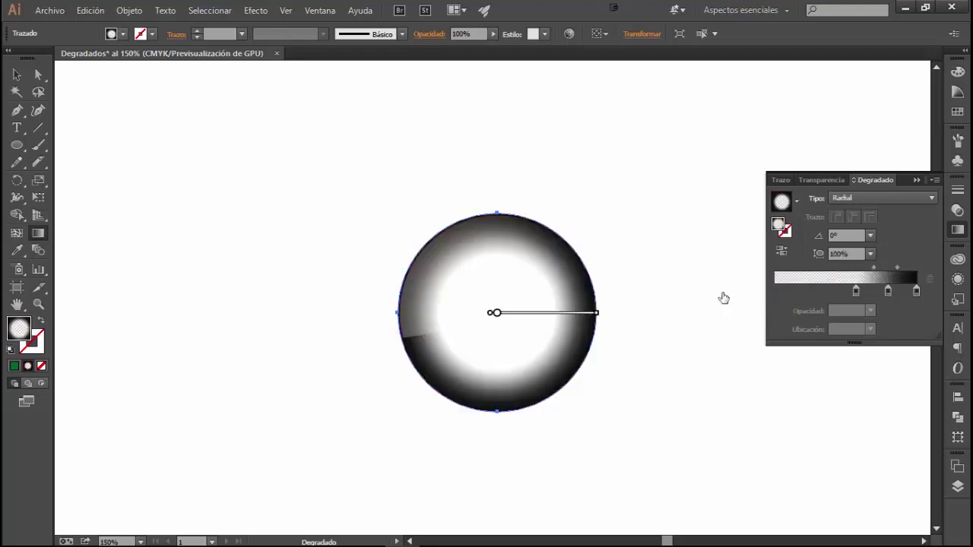
Step: Preview the Cielo que se atenúa and Naranja, amarillo presets on the circle
{"action": "left_click", "coordinate": [798, 203]}
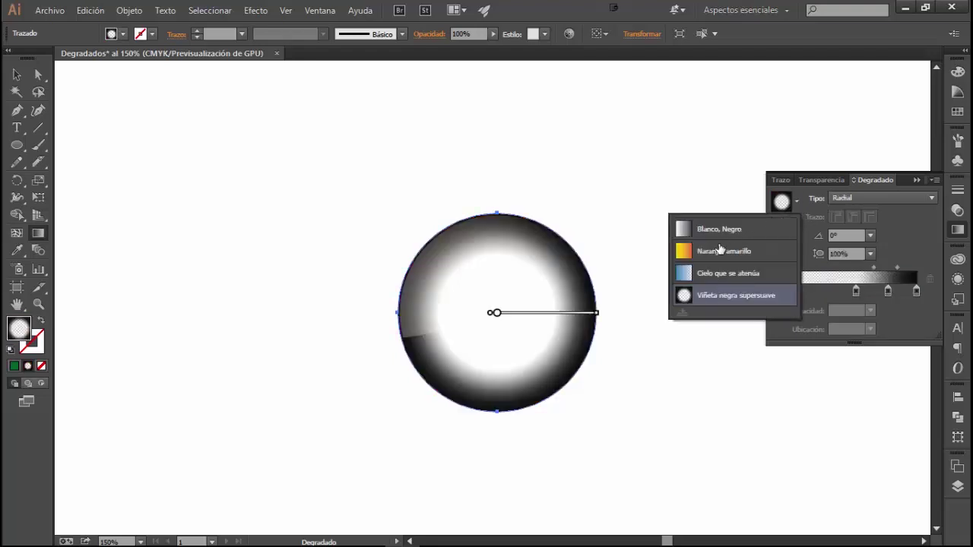
{"action": "left_click", "coordinate": [705, 275]}
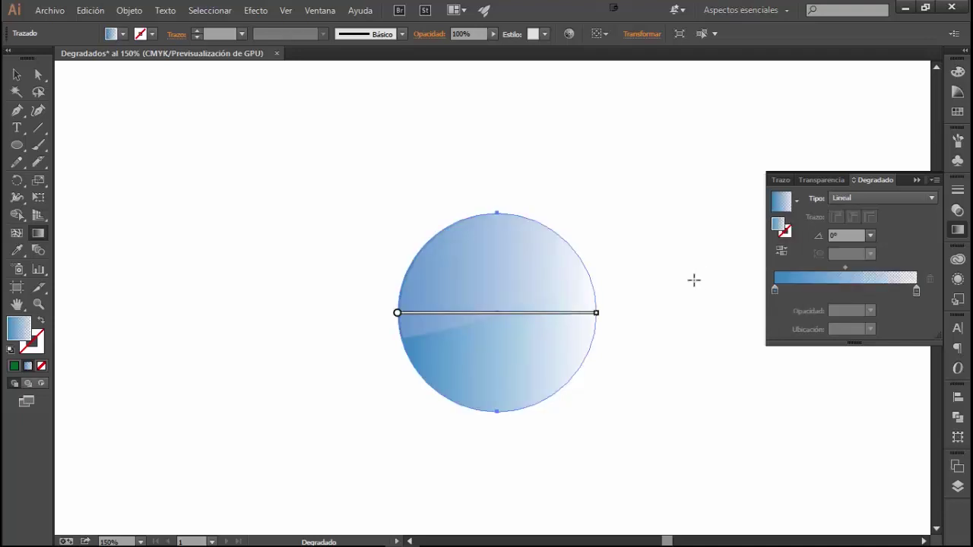
{"action": "left_click", "coordinate": [798, 205]}
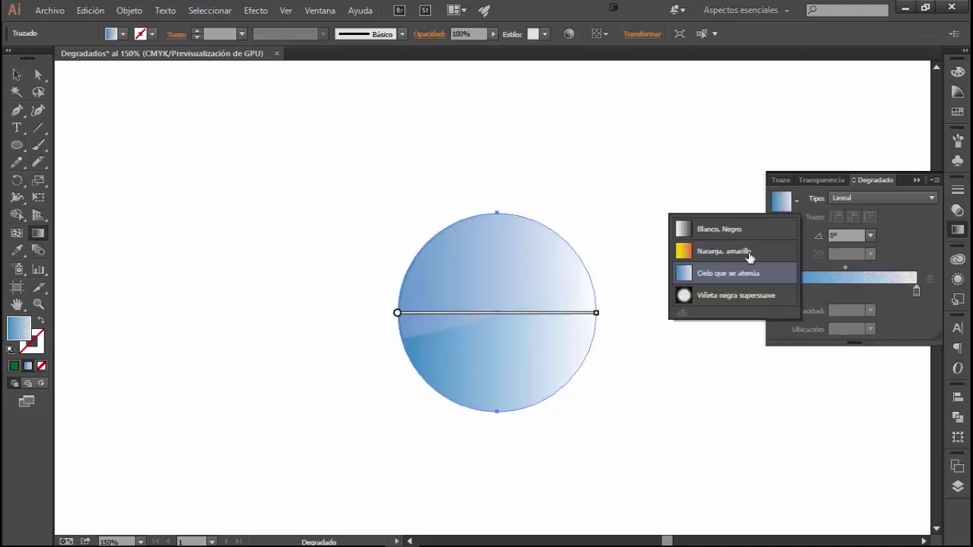
{"action": "left_click", "coordinate": [718, 254]}
{"action": "left_click", "coordinate": [798, 201]}
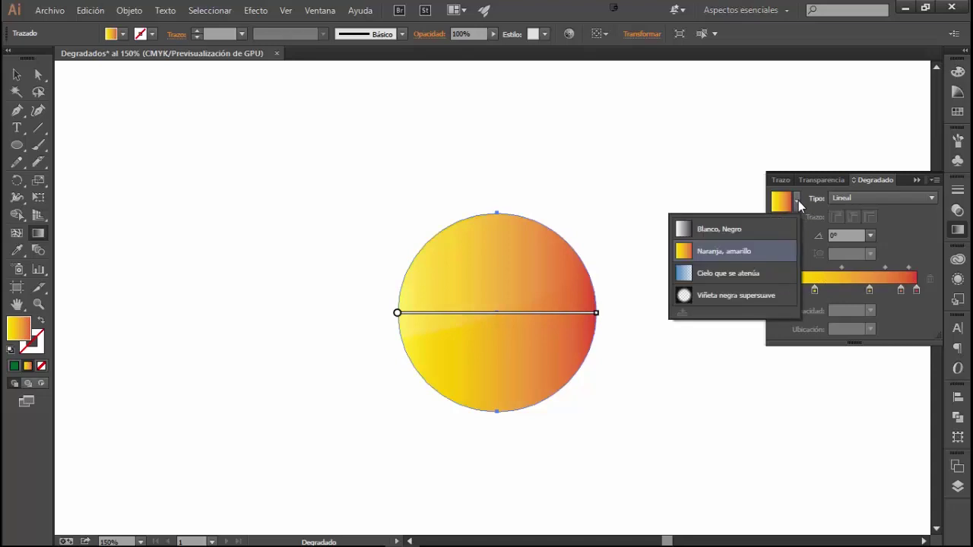
{"action": "left_click", "coordinate": [894, 221]}
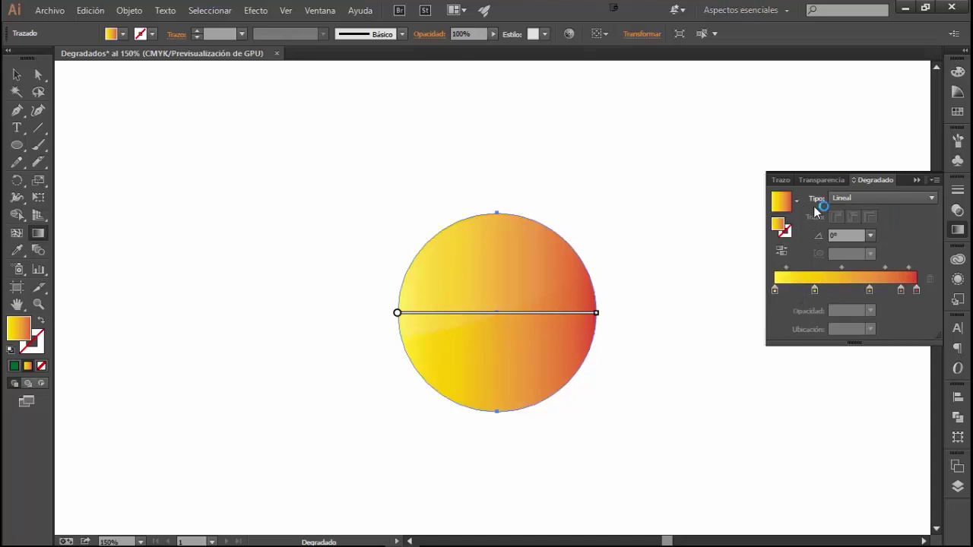
Step: Undo the gradient changes three times with Edición > Deshacer Degradado
{"action": "left_click", "coordinate": [90, 10]}
{"action": "left_click", "coordinate": [102, 26]}
{"action": "left_click", "coordinate": [90, 10]}
{"action": "left_click", "coordinate": [102, 26]}
{"action": "left_click", "coordinate": [90, 10]}
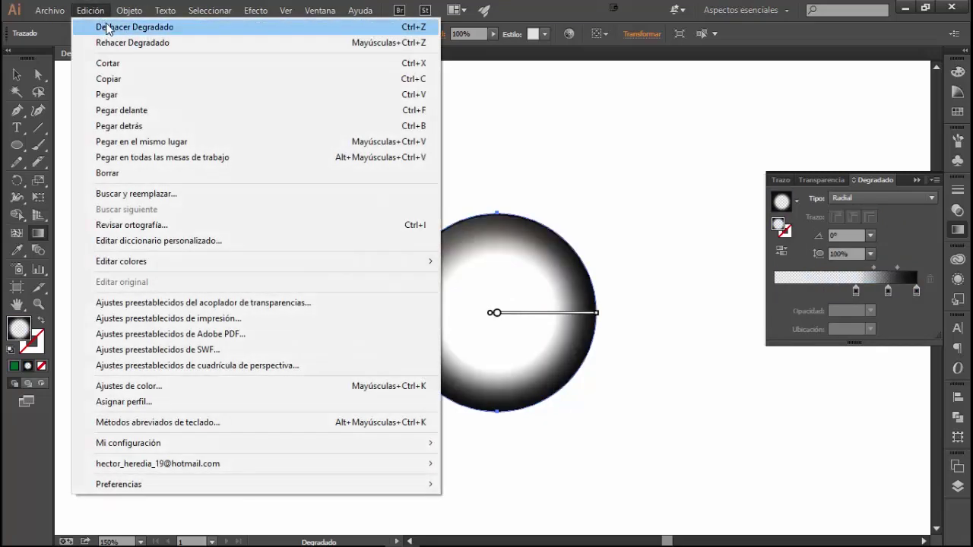
{"action": "left_click", "coordinate": [99, 27]}
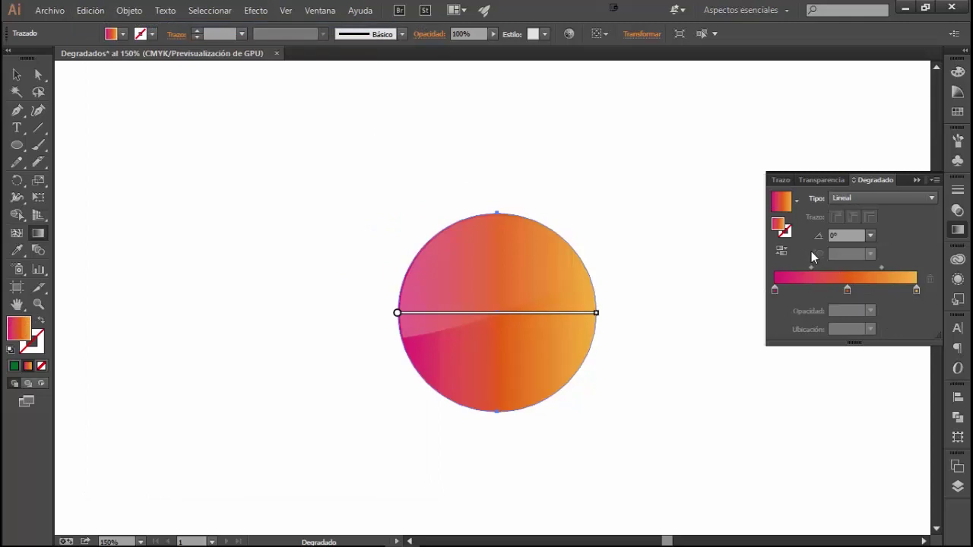
Step: Float the Gradient panel out of the dock beside the circle
{"action": "left_click", "coordinate": [956, 235]}
{"action": "left_click_drag", "start_coordinate": [956, 232], "coordinate": [803, 230]}
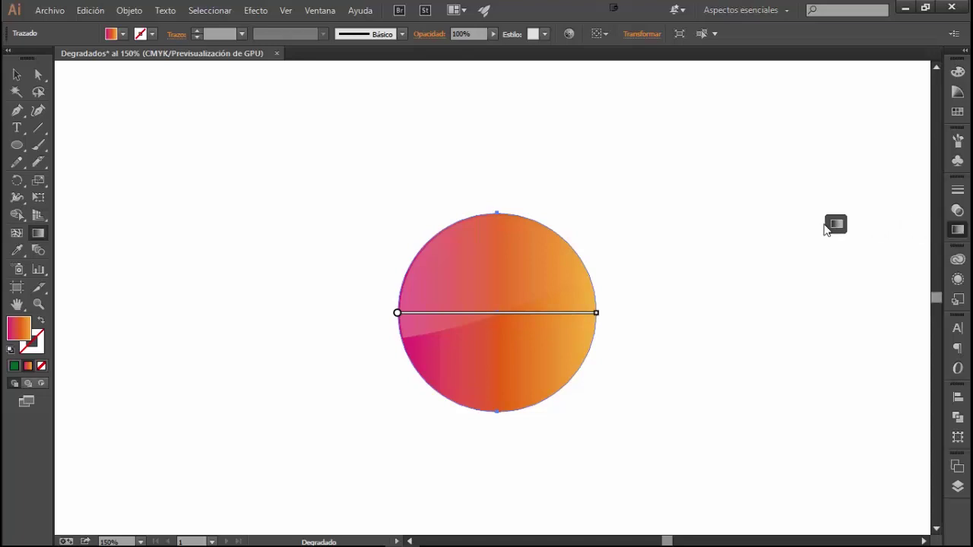
{"action": "left_click", "coordinate": [802, 228]}
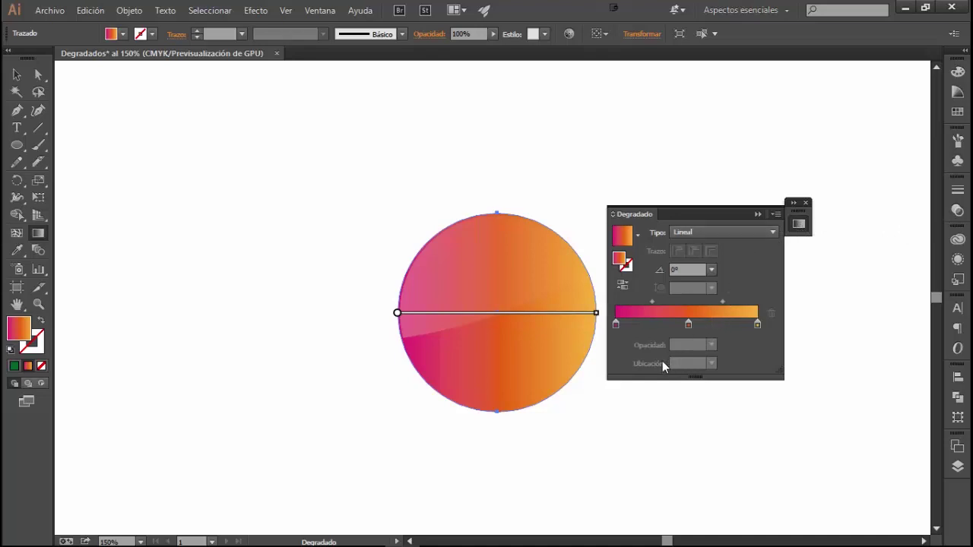
Step: Inspect the gradient's left, middle and right stops and the first midpoint
{"action": "left_click", "coordinate": [758, 325]}
{"action": "left_click", "coordinate": [688, 325]}
{"action": "left_click", "coordinate": [616, 322]}
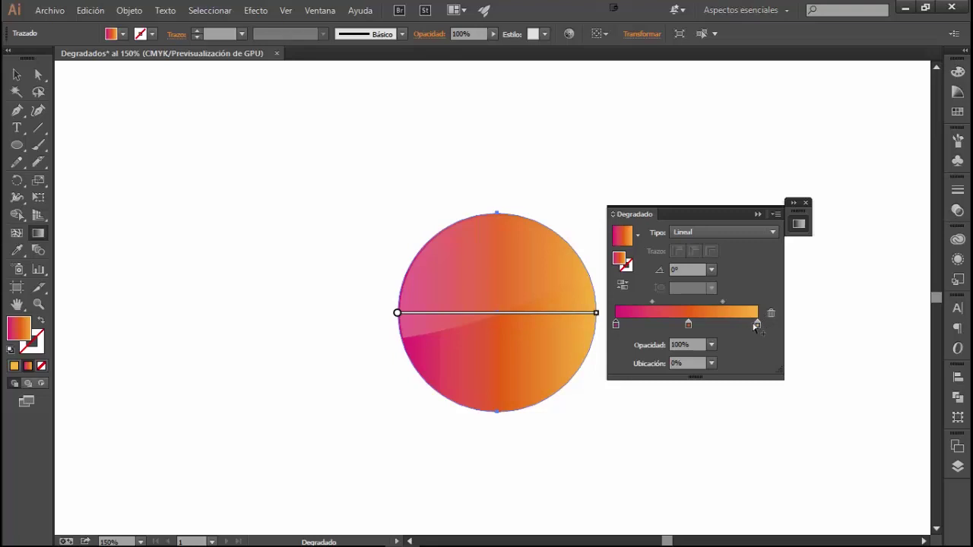
{"action": "left_click", "coordinate": [616, 324]}
{"action": "left_click", "coordinate": [688, 325]}
{"action": "left_click", "coordinate": [757, 325]}
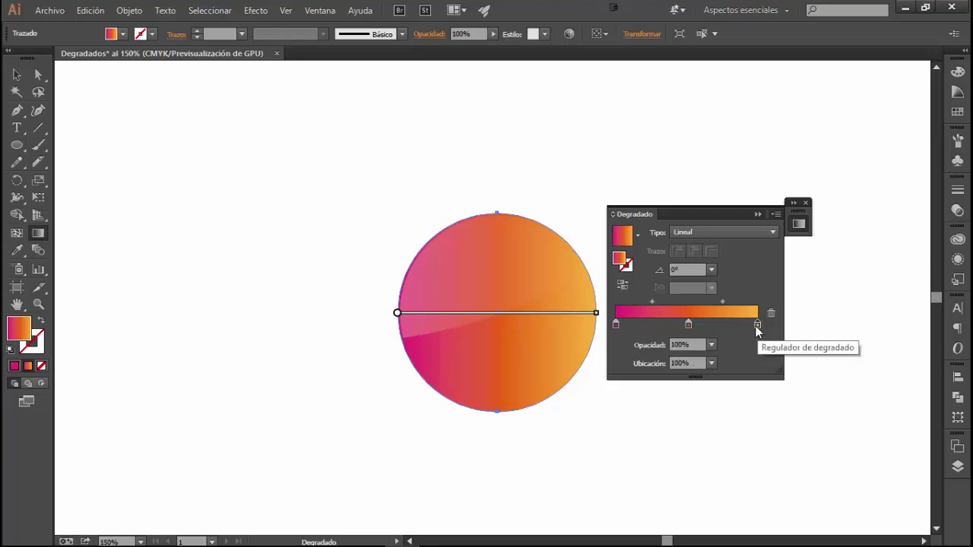
{"action": "left_click", "coordinate": [722, 303]}
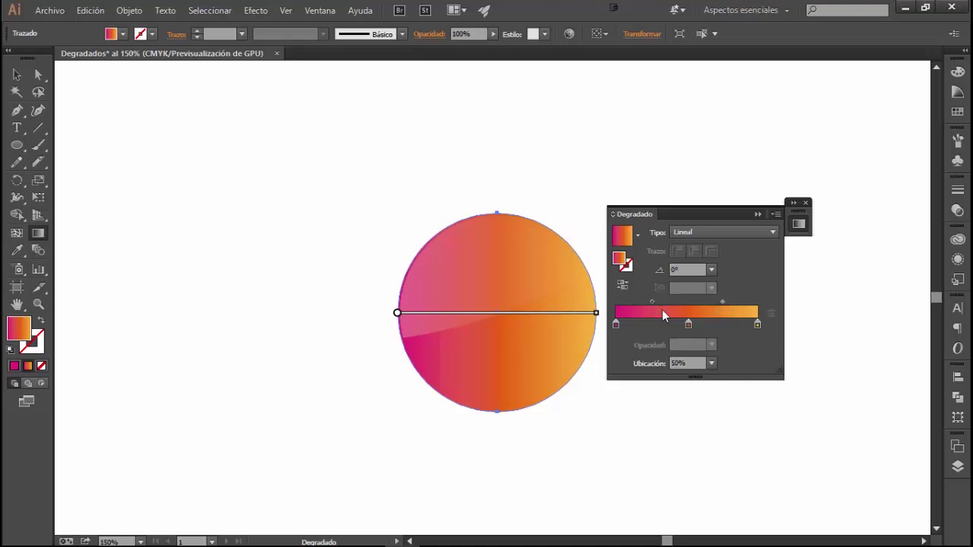
{"action": "left_click", "coordinate": [688, 325]}
{"action": "left_click", "coordinate": [616, 326]}
{"action": "left_click", "coordinate": [688, 324]}
Step: Set the middle stop's Ubicación to 50%, then check the right stop's location options
{"action": "left_click", "coordinate": [647, 347]}
{"action": "left_click", "coordinate": [651, 363]}
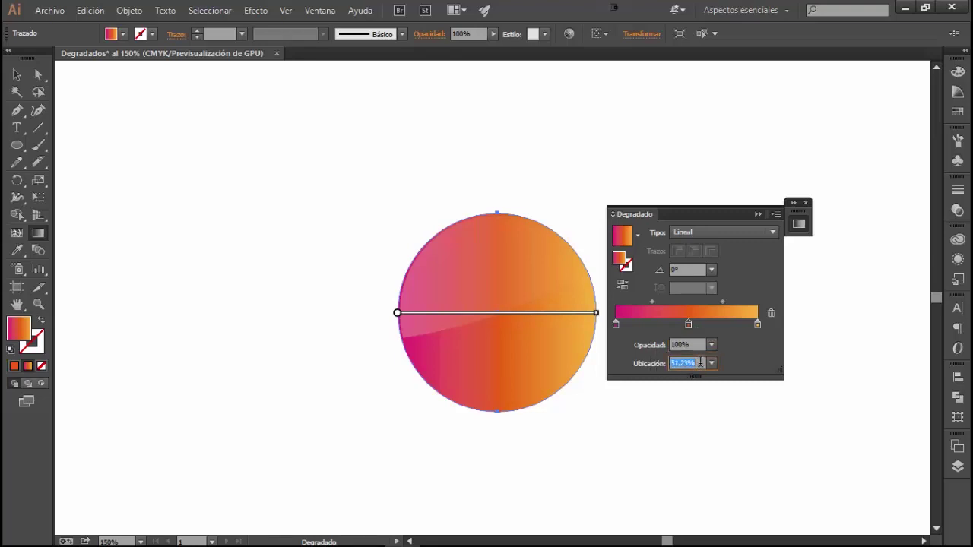
{"action": "type", "text": "50"}
{"action": "key", "text": "Return"}
{"action": "left_click", "coordinate": [757, 325]}
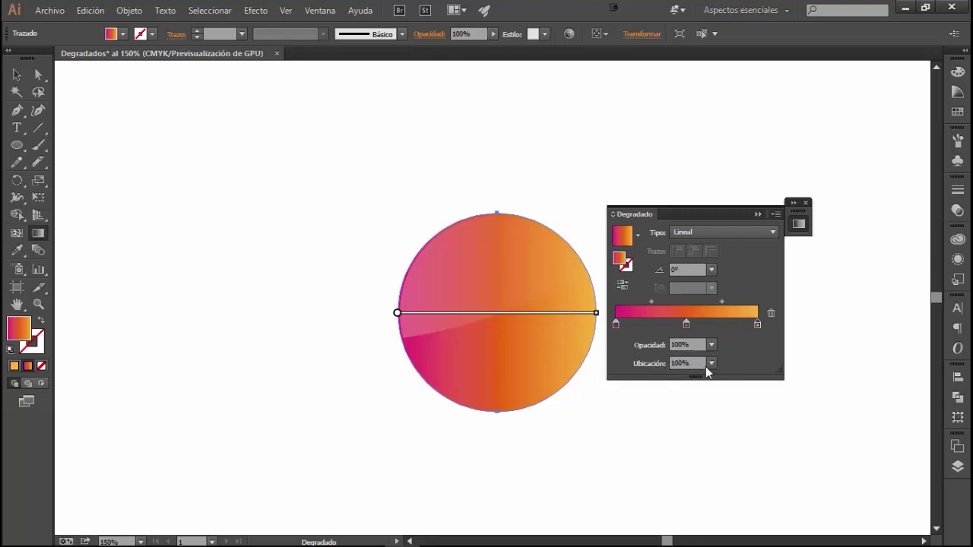
{"action": "left_click", "coordinate": [713, 365]}
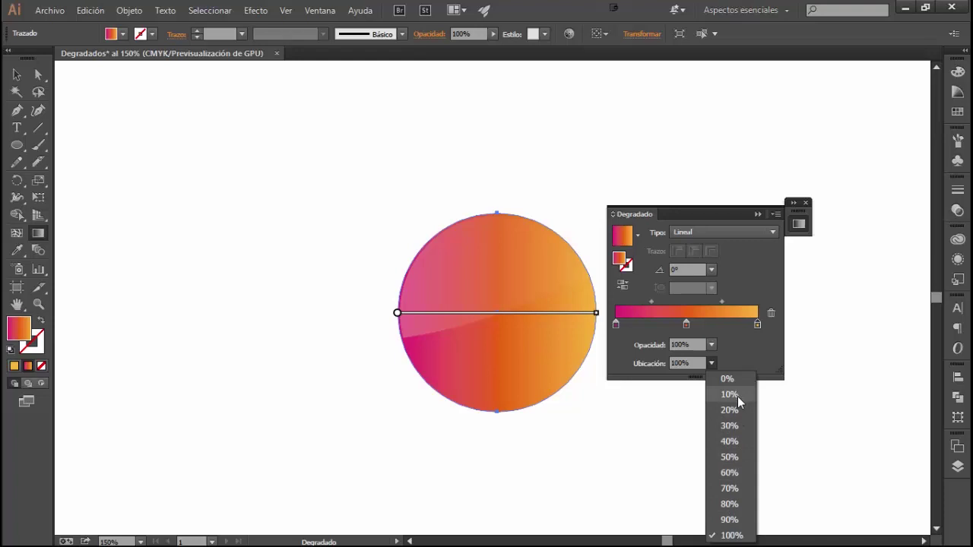
{"action": "left_click", "coordinate": [731, 490]}
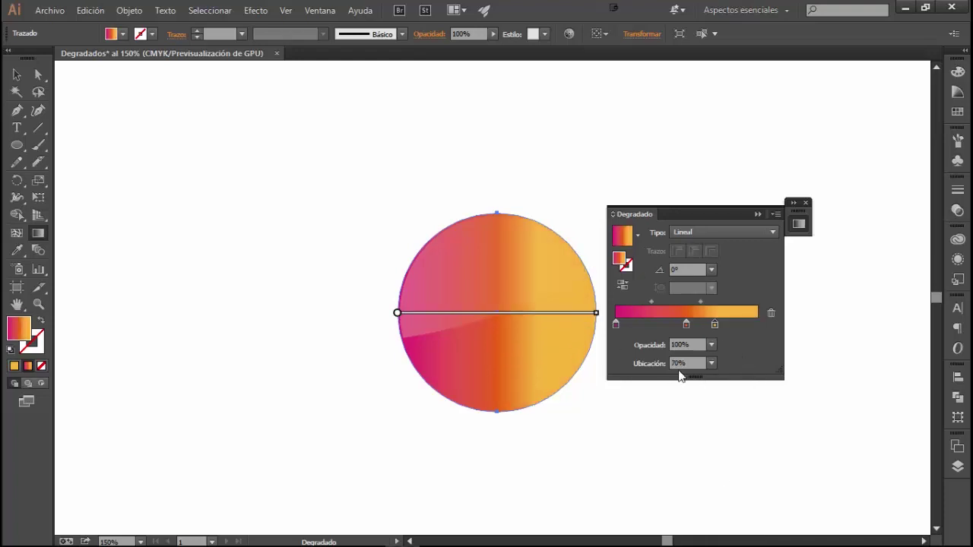
{"action": "left_click", "coordinate": [711, 364]}
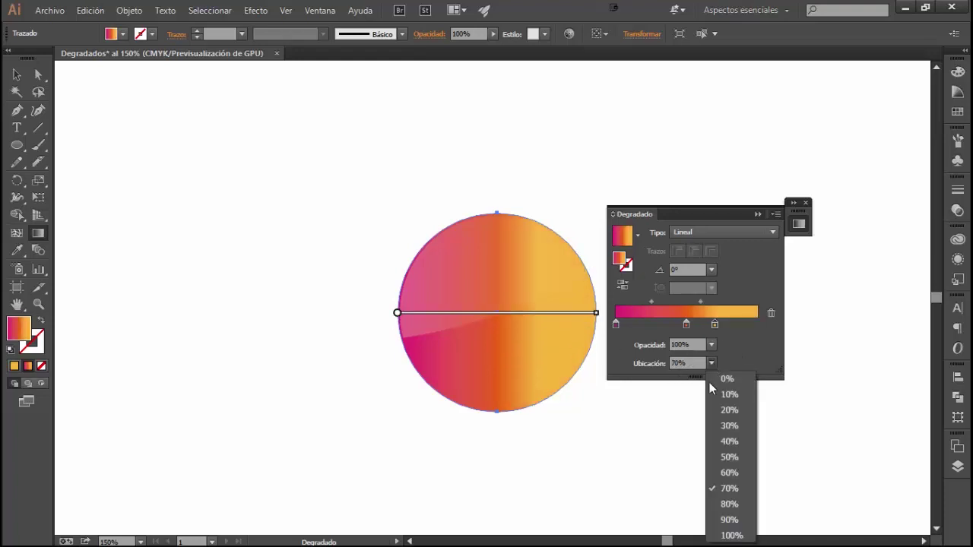
{"action": "left_click", "coordinate": [732, 535]}
{"action": "left_click", "coordinate": [616, 323]}
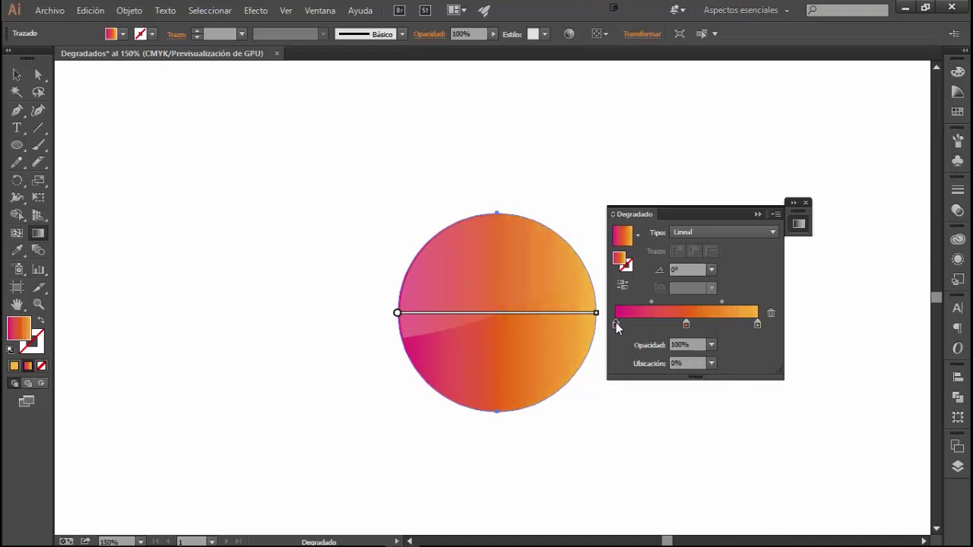
{"action": "left_click", "coordinate": [713, 364]}
{"action": "left_click", "coordinate": [726, 472]}
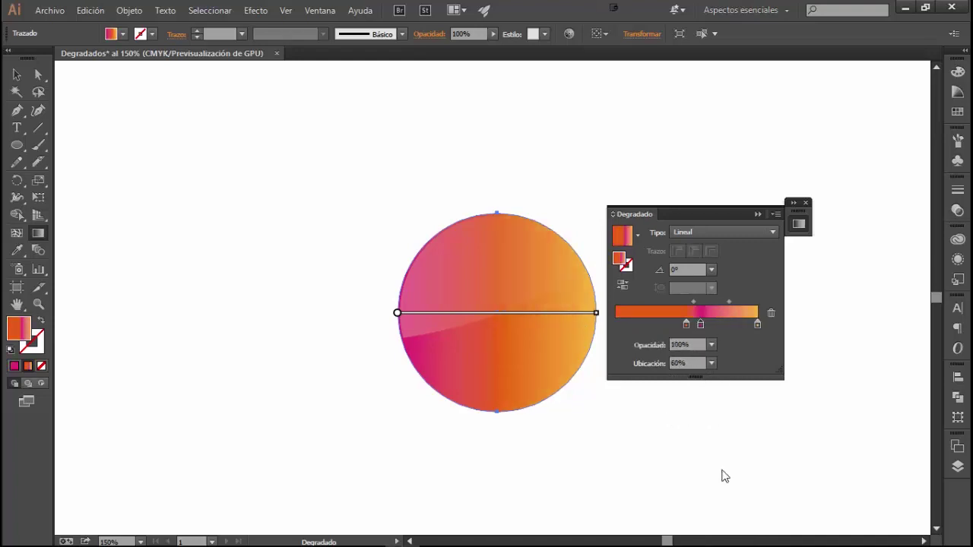
{"action": "left_click", "coordinate": [711, 365]}
{"action": "left_click", "coordinate": [726, 378]}
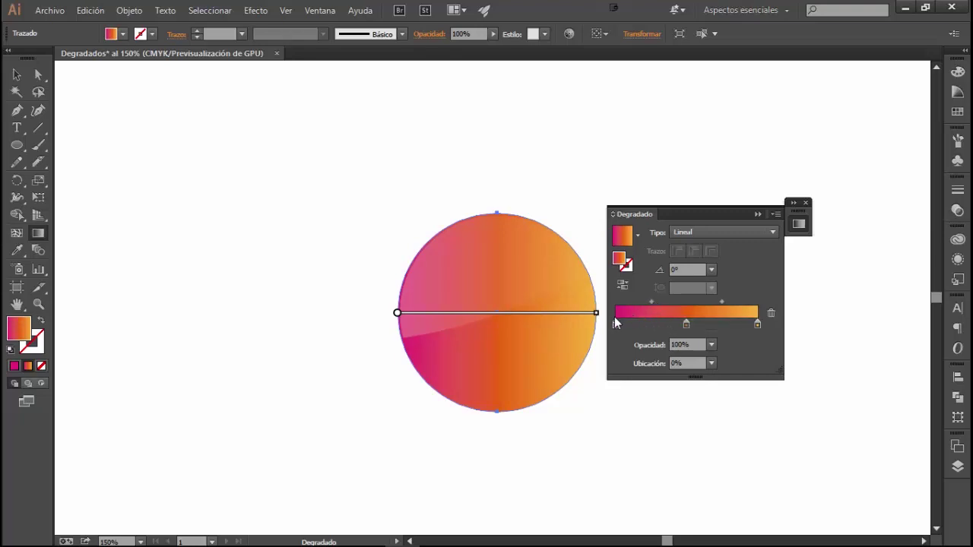
Step: Move the magenta-orange midpoint right and back to about 51.53%, then select the middle stop
{"action": "left_click_drag", "start_coordinate": [651, 301], "coordinate": [685, 305]}
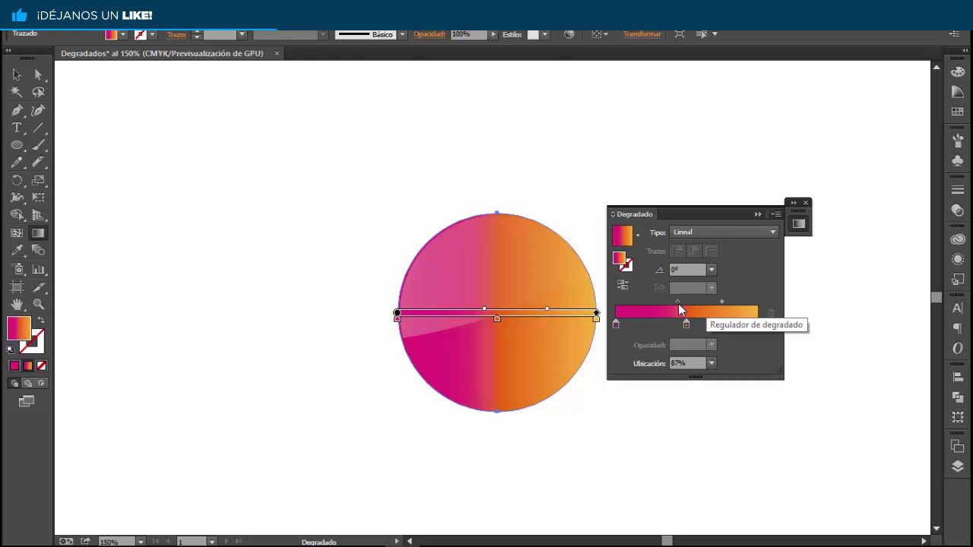
{"action": "left_click_drag", "start_coordinate": [678, 302], "coordinate": [654, 302]}
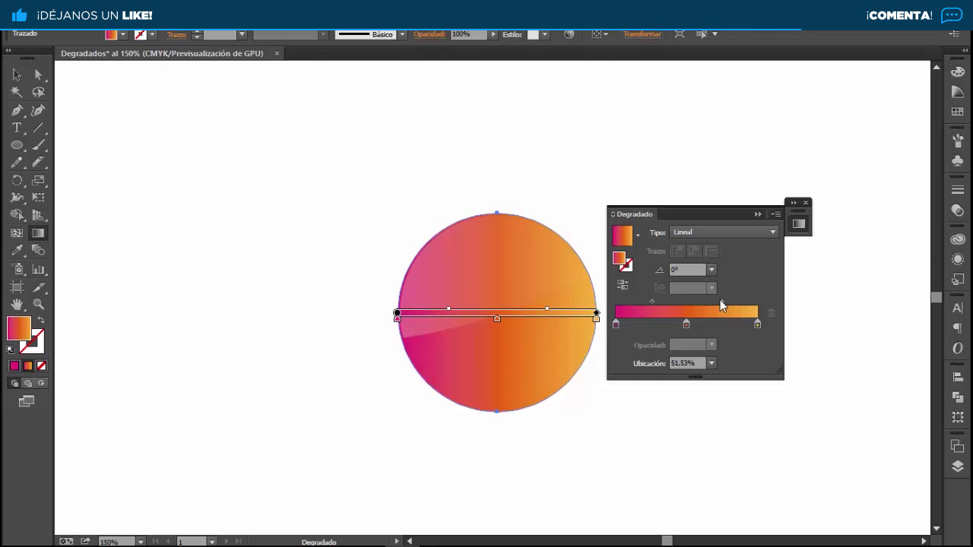
{"action": "left_click", "coordinate": [688, 324]}
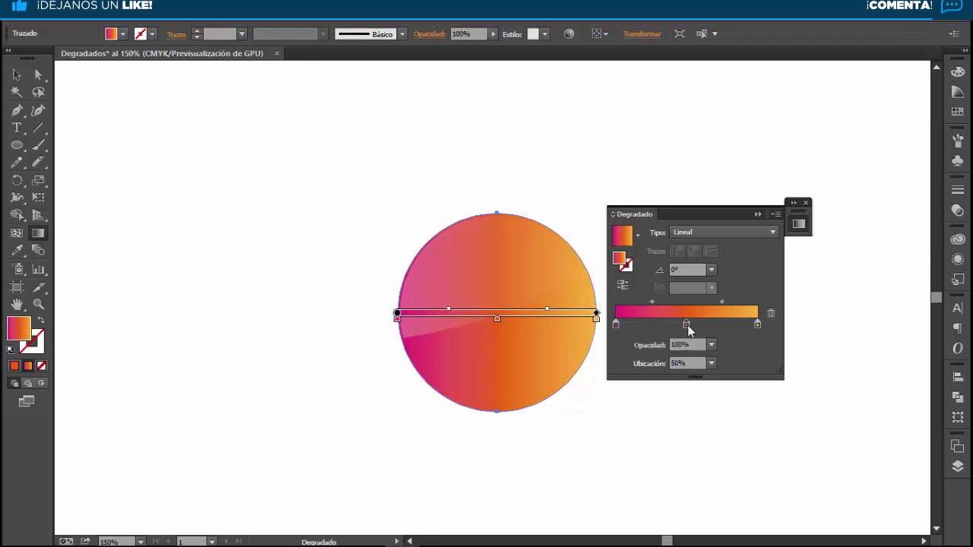
Step: Show the Muestras panel and the gradient preset list
{"action": "left_click", "coordinate": [957, 113]}
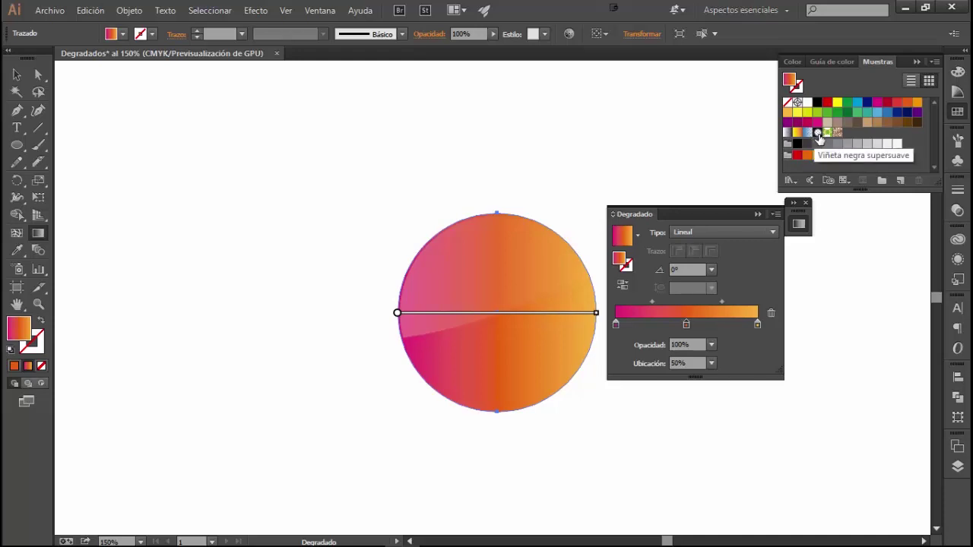
{"action": "left_click", "coordinate": [638, 235]}
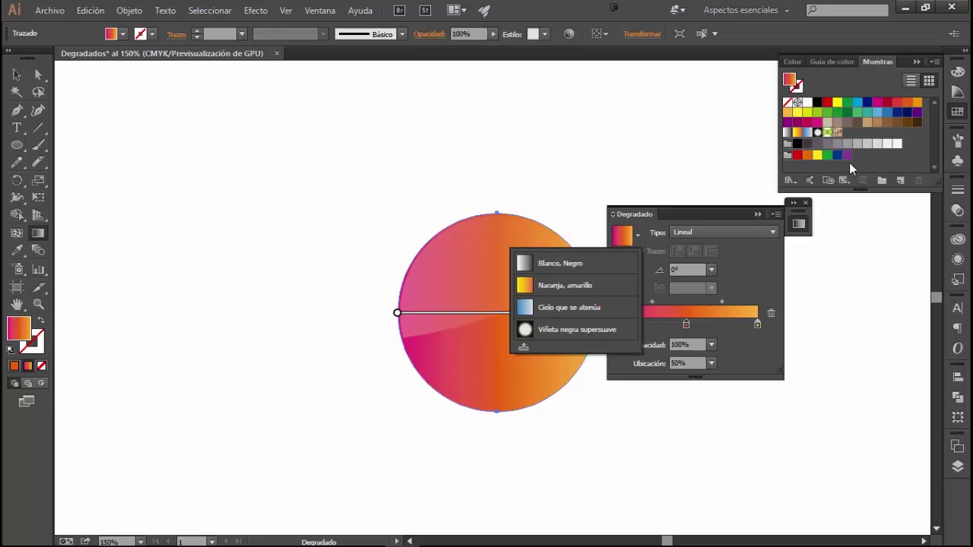
Step: Deselect the circle and load the Blanco, Negro white-to-black gradient preset
{"action": "left_click", "coordinate": [849, 163]}
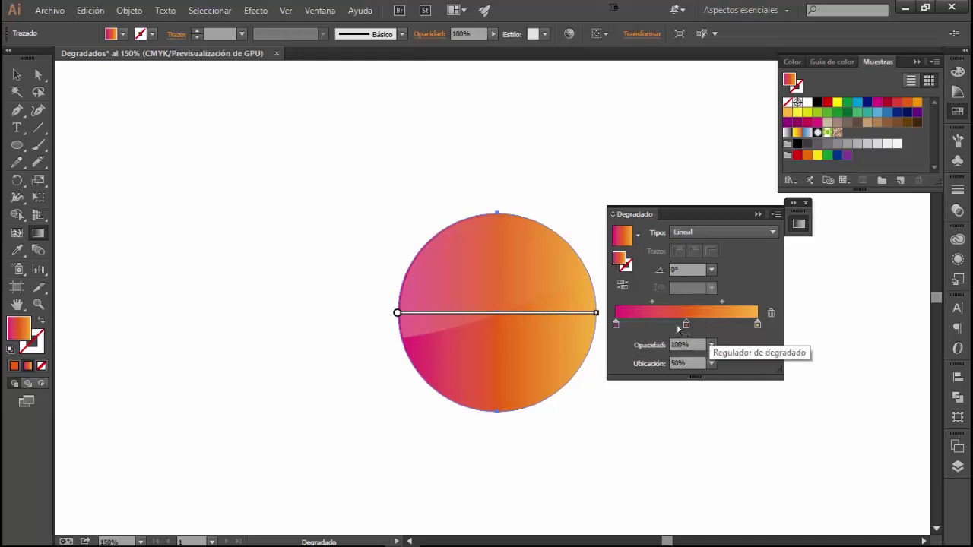
{"action": "left_click", "coordinate": [17, 75]}
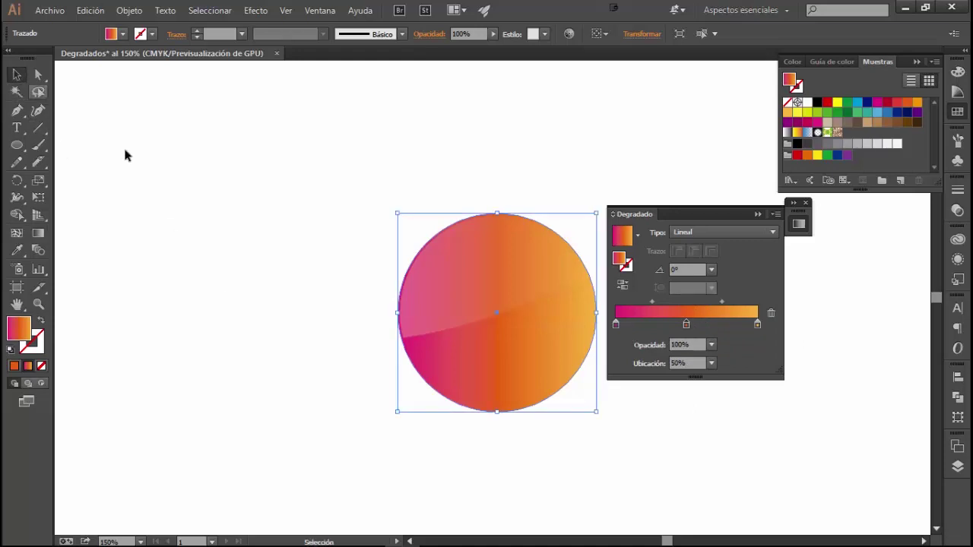
{"action": "left_click", "coordinate": [269, 189]}
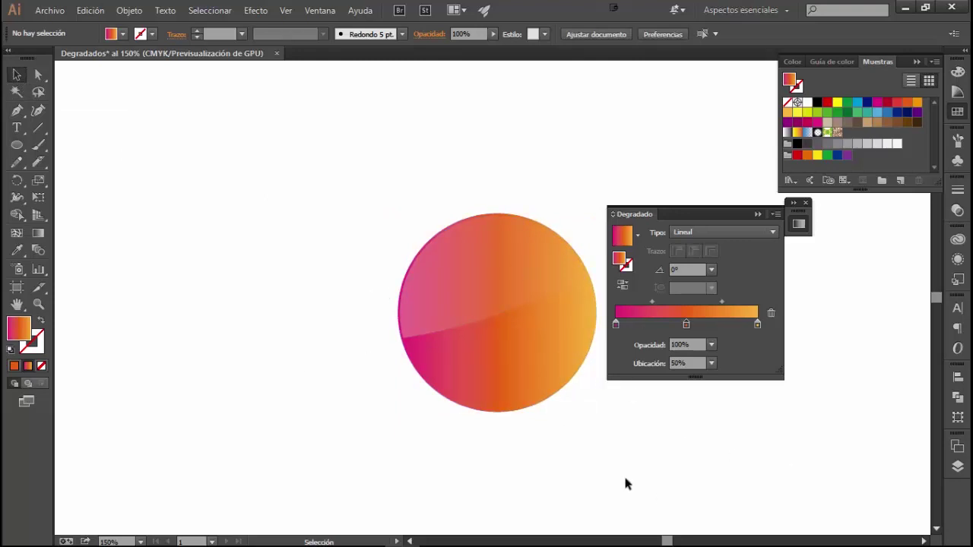
{"action": "left_click", "coordinate": [638, 236]}
{"action": "left_click", "coordinate": [584, 264]}
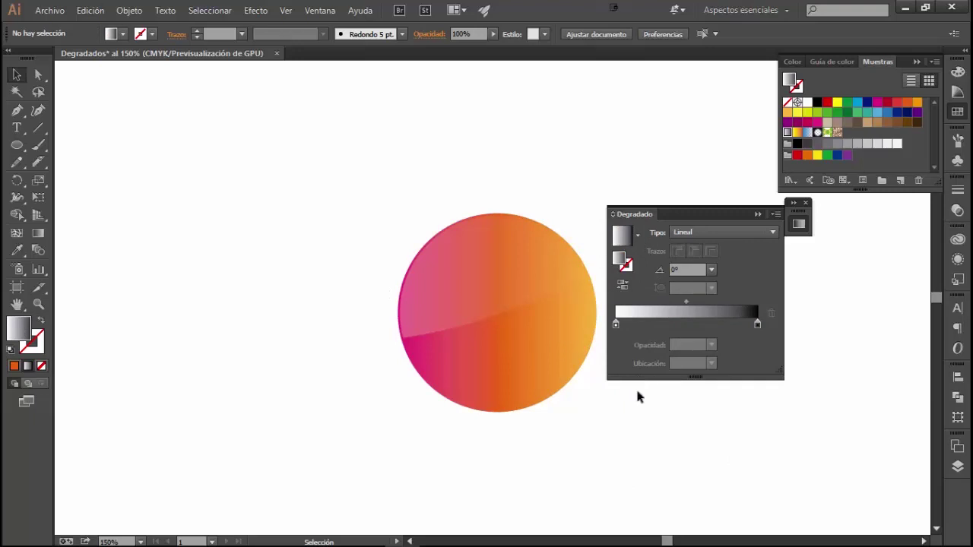
Step: Colour the gradient's left stop orange-gold and its right stop yellow-green
{"action": "left_click", "coordinate": [616, 325]}
{"action": "left_click", "coordinate": [757, 325]}
{"action": "left_click", "coordinate": [616, 324]}
{"action": "left_click", "coordinate": [757, 325]}
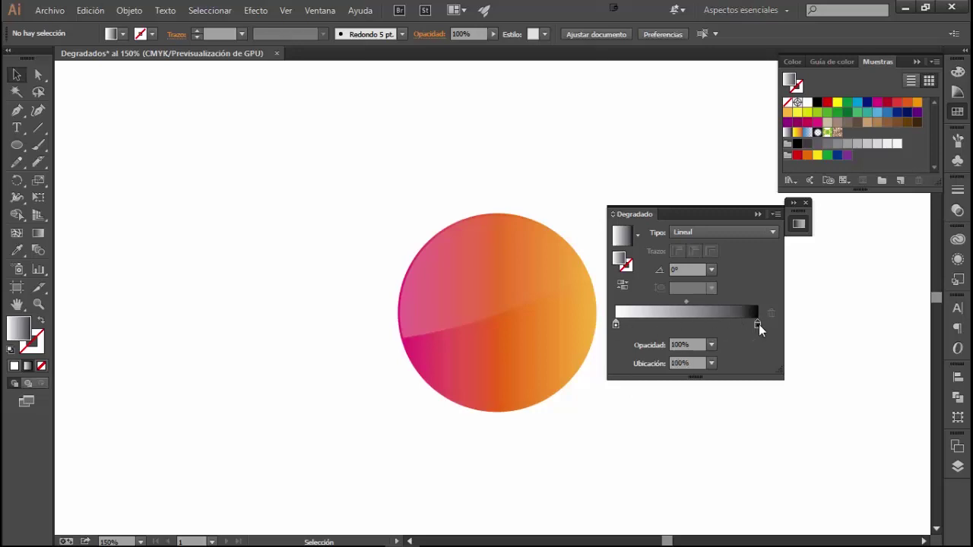
{"action": "left_click", "coordinate": [616, 325]}
{"action": "double_click", "coordinate": [615, 326]}
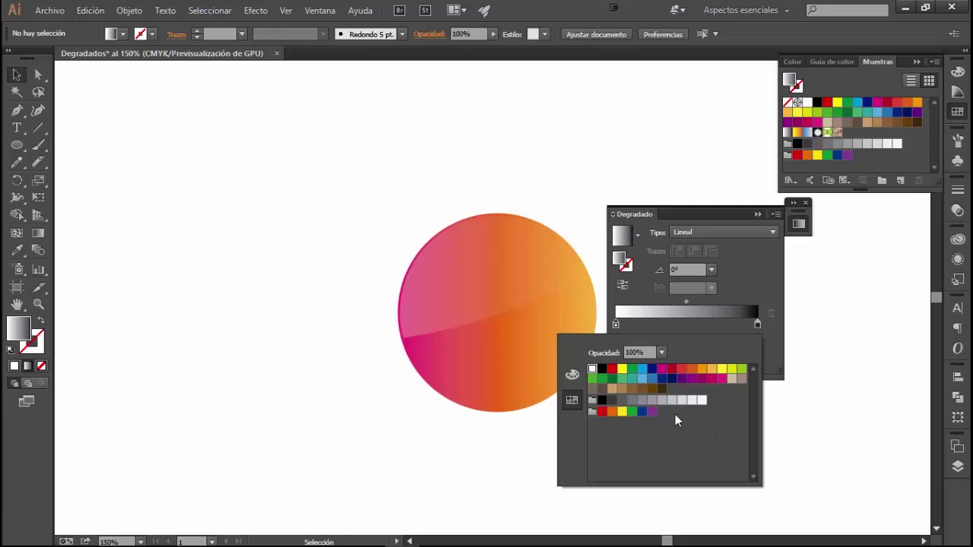
{"action": "left_click", "coordinate": [701, 368]}
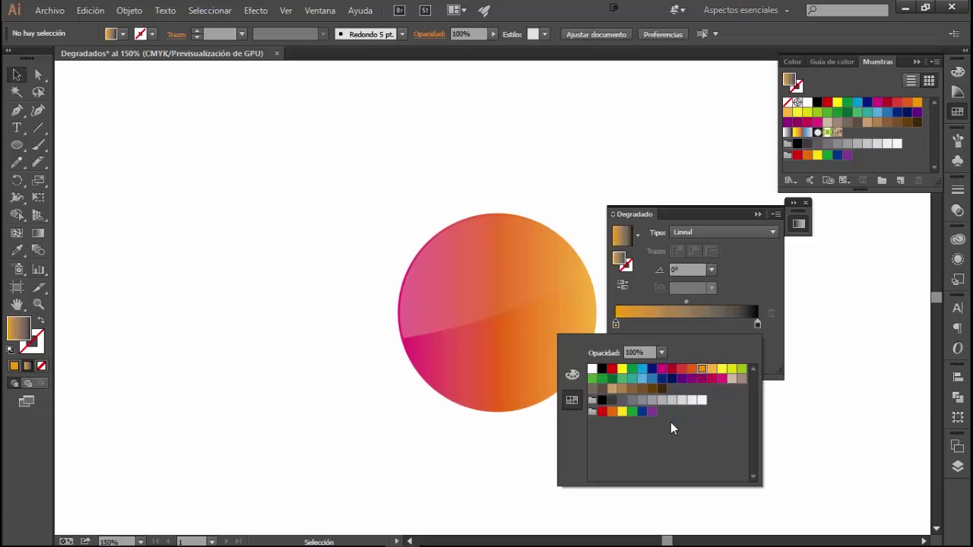
{"action": "left_click", "coordinate": [757, 325]}
{"action": "double_click", "coordinate": [757, 325]}
{"action": "left_click", "coordinate": [741, 369]}
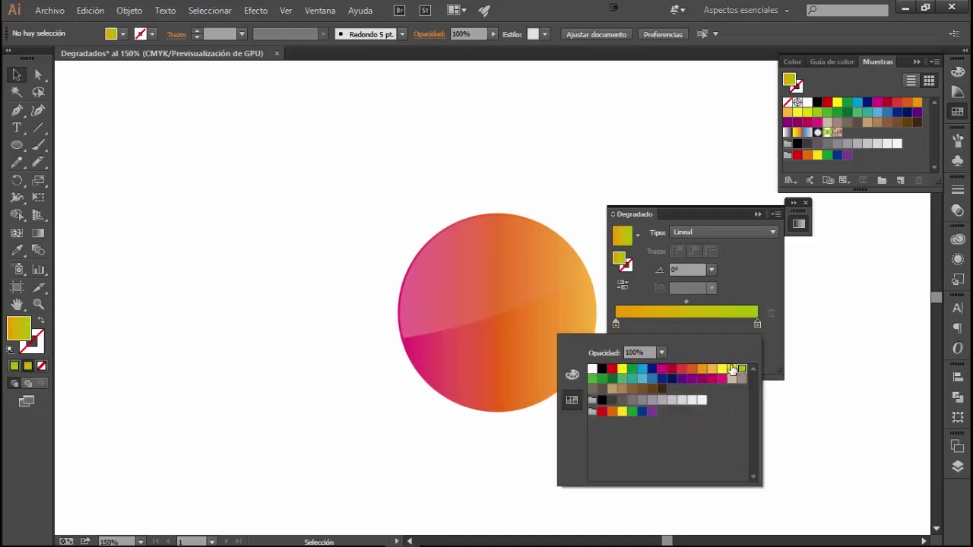
{"action": "left_click", "coordinate": [693, 333]}
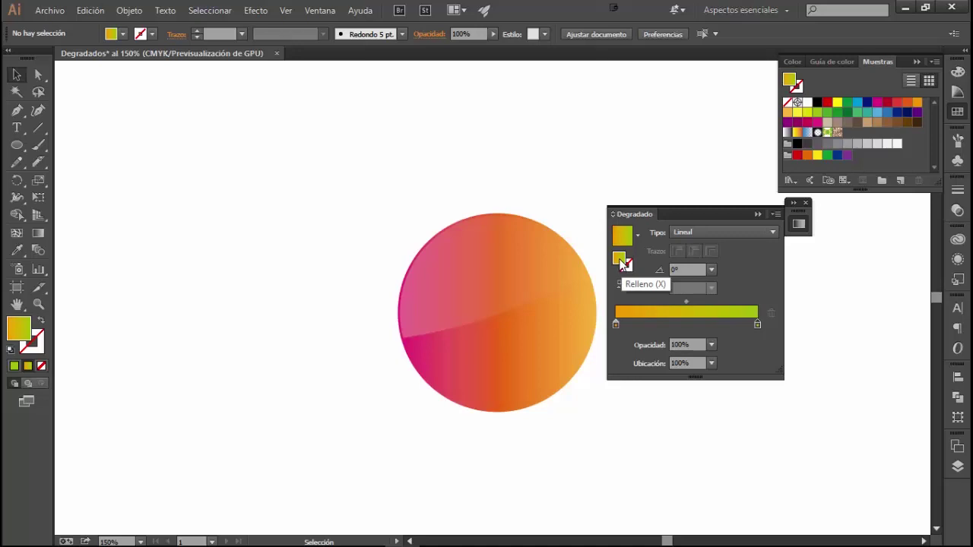
{"action": "left_click_drag", "start_coordinate": [618, 260], "coordinate": [891, 162]}
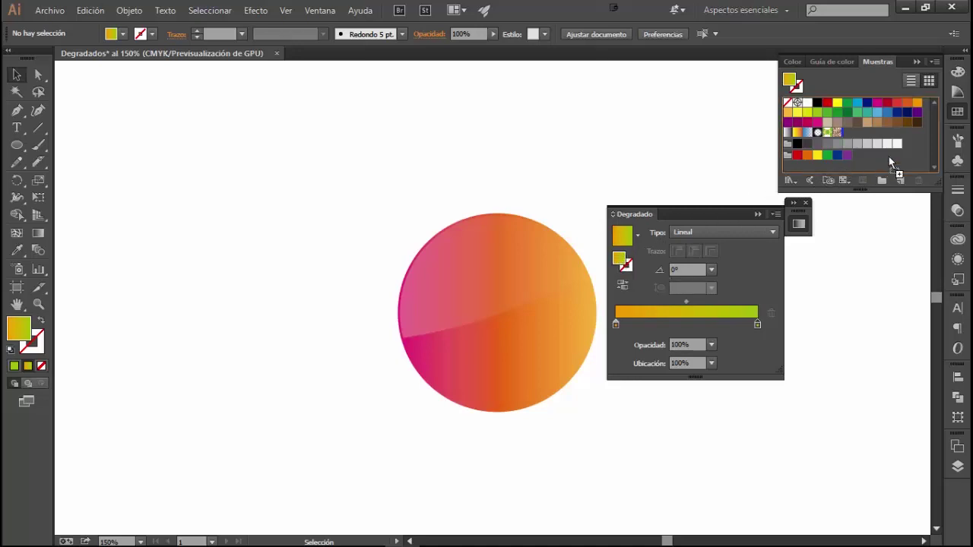
{"action": "left_click_drag", "start_coordinate": [889, 159], "coordinate": [889, 159]}
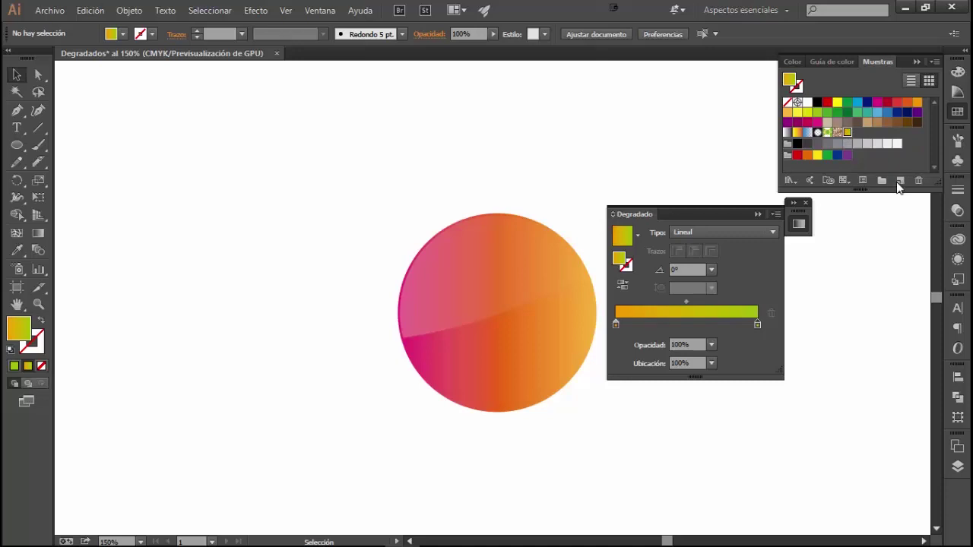
{"action": "left_click", "coordinate": [925, 185]}
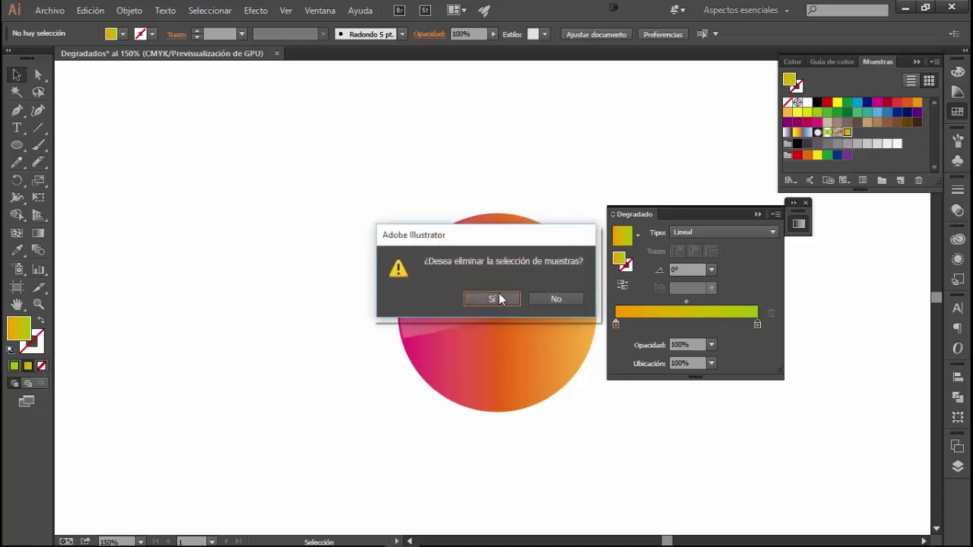
{"action": "left_click", "coordinate": [497, 296]}
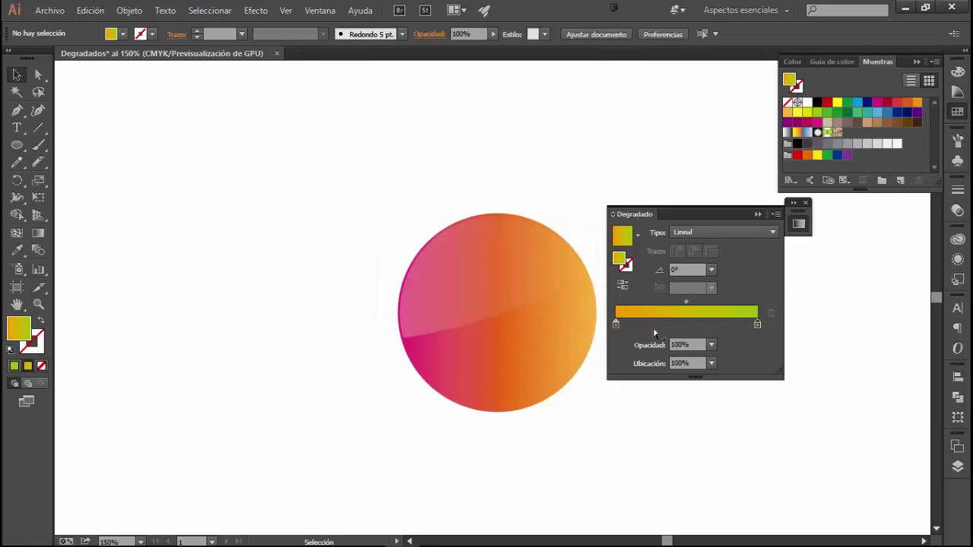
{"action": "left_click", "coordinate": [712, 317]}
Step: Save the gold-to-green gradient fill as a new swatch named durazno
{"action": "left_click", "coordinate": [11, 326]}
{"action": "left_click", "coordinate": [901, 182]}
{"action": "mouse_move", "coordinate": [409, 161]}
{"action": "left_mouse_down"}
{"action": "mouse_move", "coordinate": [601, 230]}
{"action": "mouse_move", "coordinate": [542, 231]}
{"action": "left_mouse_up"}
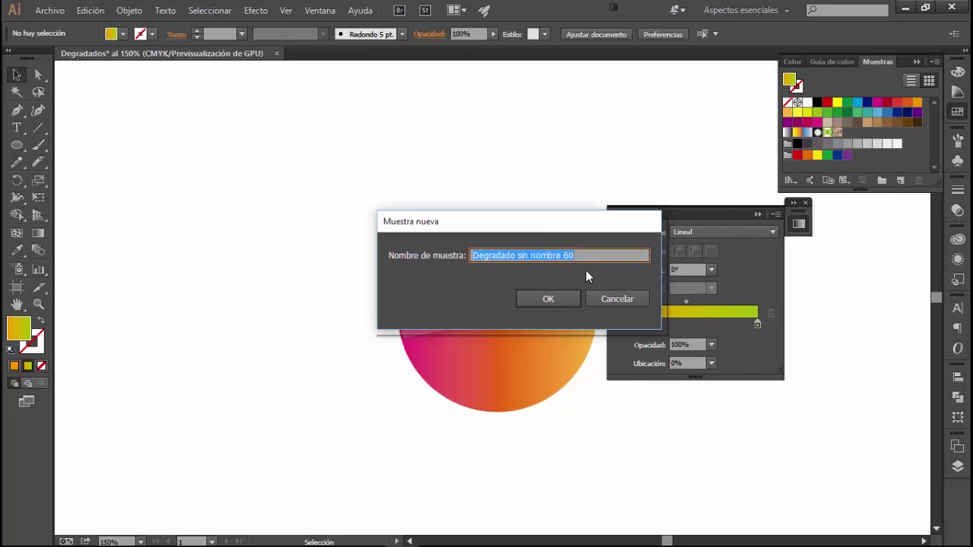
{"action": "type", "text": "durazno"}
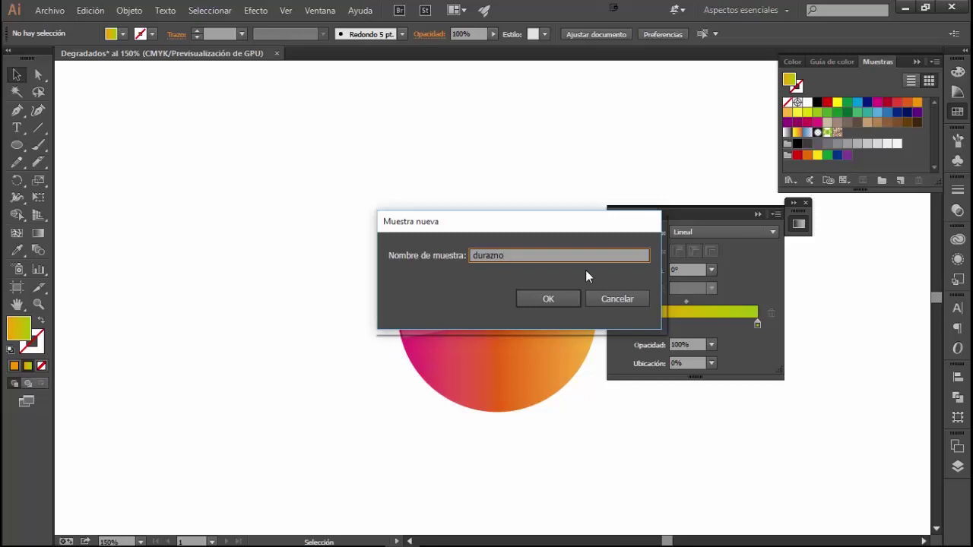
{"action": "left_click", "coordinate": [564, 299]}
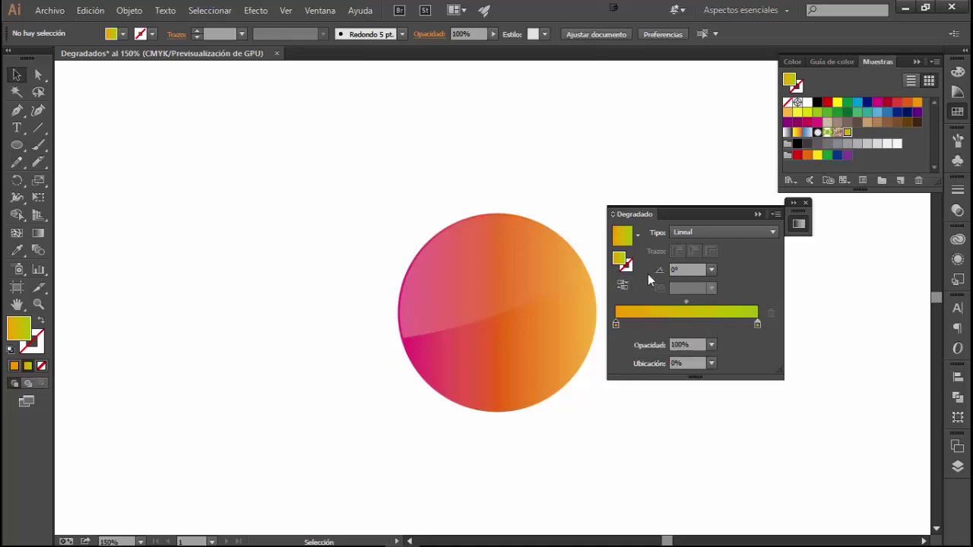
Step: Reset the working gradient to the Blanco, Negro preset
{"action": "left_click", "coordinate": [638, 234]}
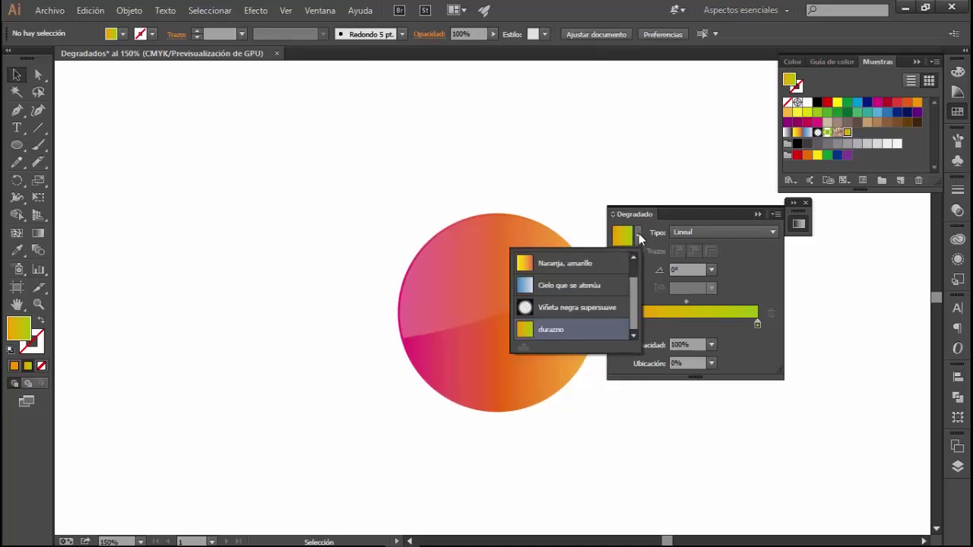
{"action": "scroll", "coordinate": [550, 306], "scroll_direction": "up", "scroll_amount": 1}
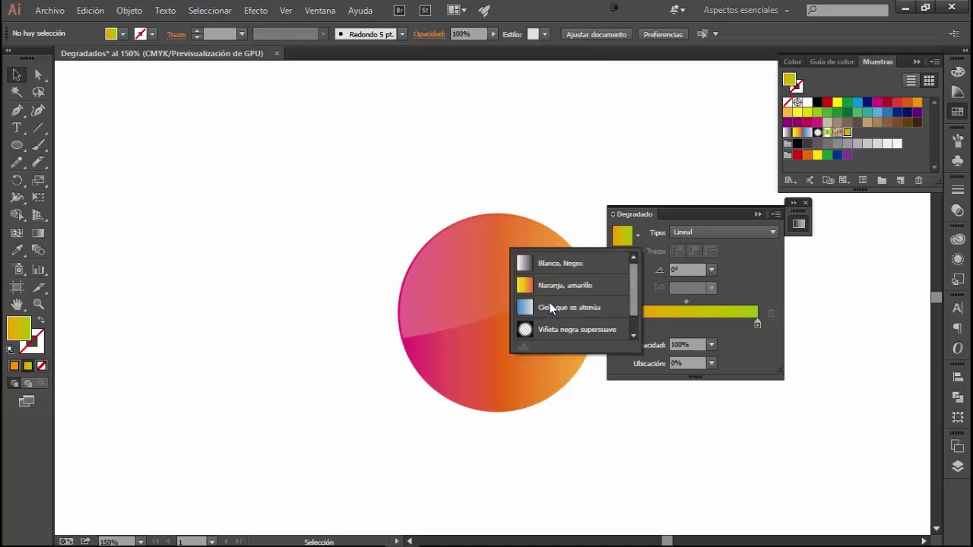
{"action": "left_click", "coordinate": [542, 263]}
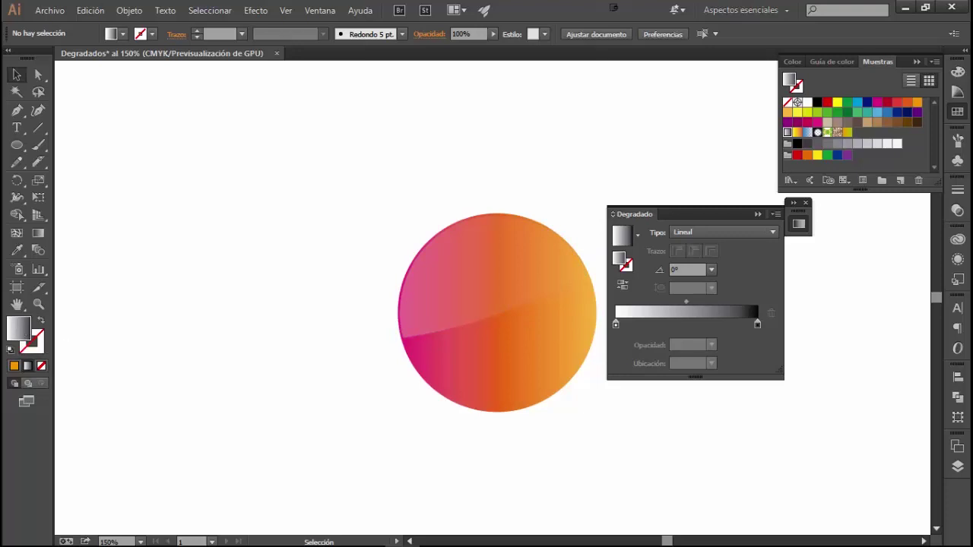
{"action": "left_click_drag", "start_coordinate": [398, 206], "coordinate": [409, 196]}
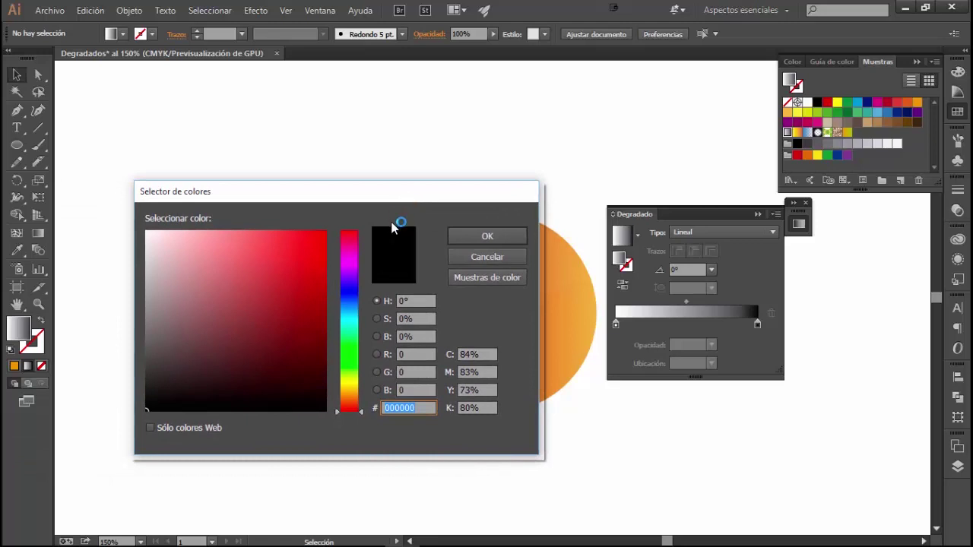
Step: Set the fill to bright cyan 00BDFF: hue 197°, full saturation and brightness
{"action": "left_click", "coordinate": [348, 391]}
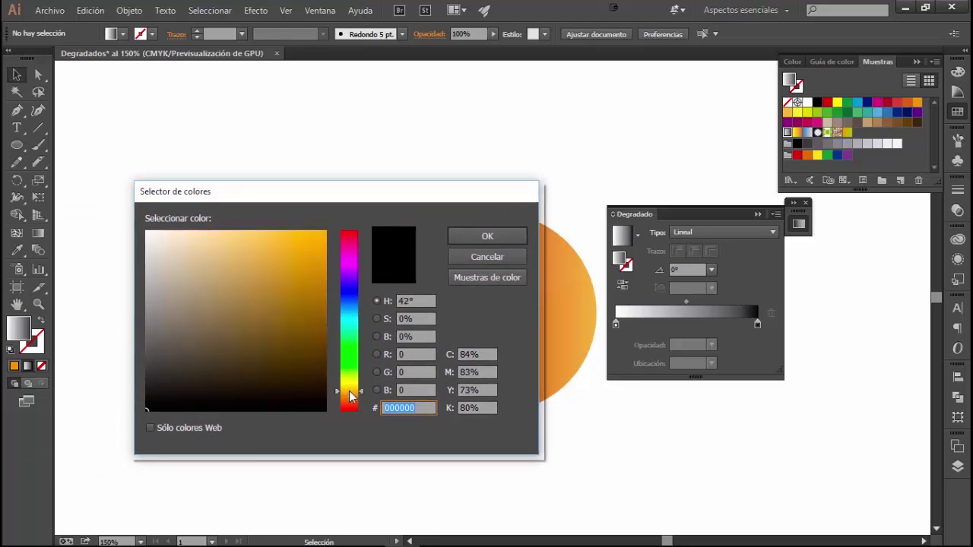
{"action": "left_click", "coordinate": [348, 313]}
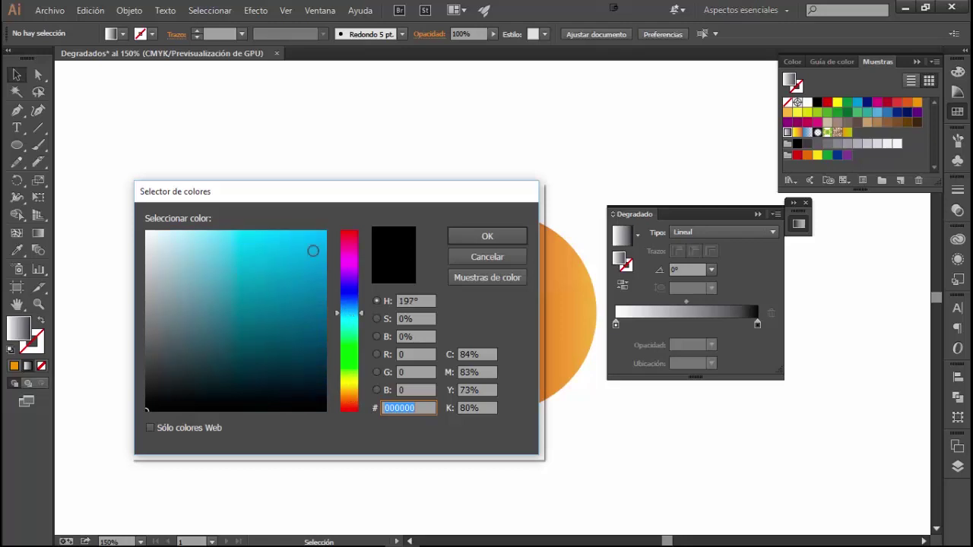
{"action": "left_click", "coordinate": [328, 233]}
{"action": "left_click_drag", "start_coordinate": [328, 233], "coordinate": [326, 230]}
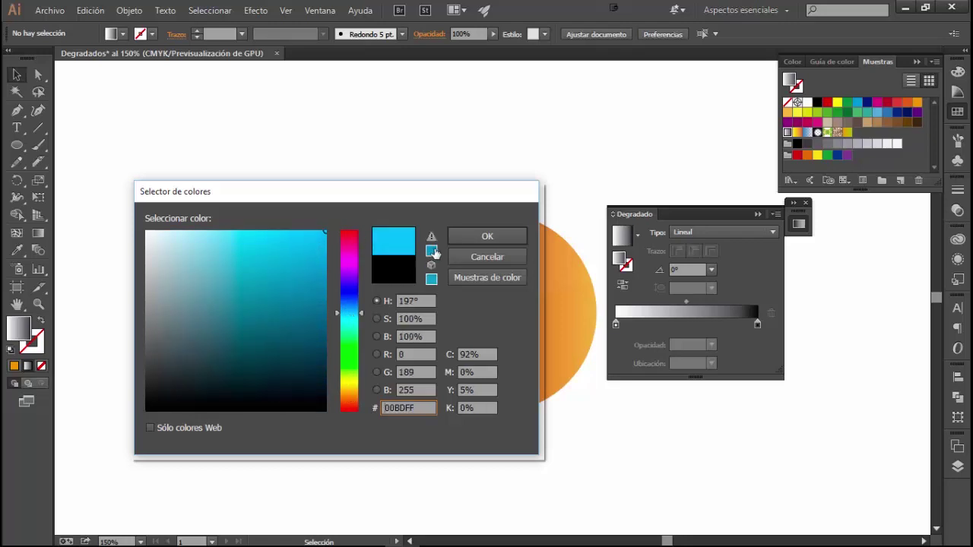
{"action": "left_click", "coordinate": [486, 237]}
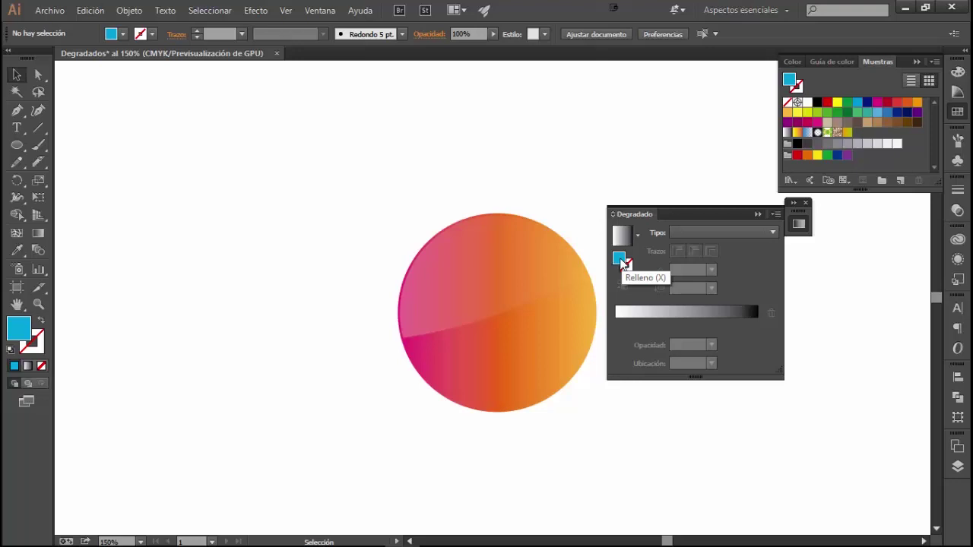
Step: Move the cyan gradient stop to about 51% and bring up the white end stop's colour options
{"action": "left_click_drag", "start_coordinate": [622, 263], "coordinate": [644, 316]}
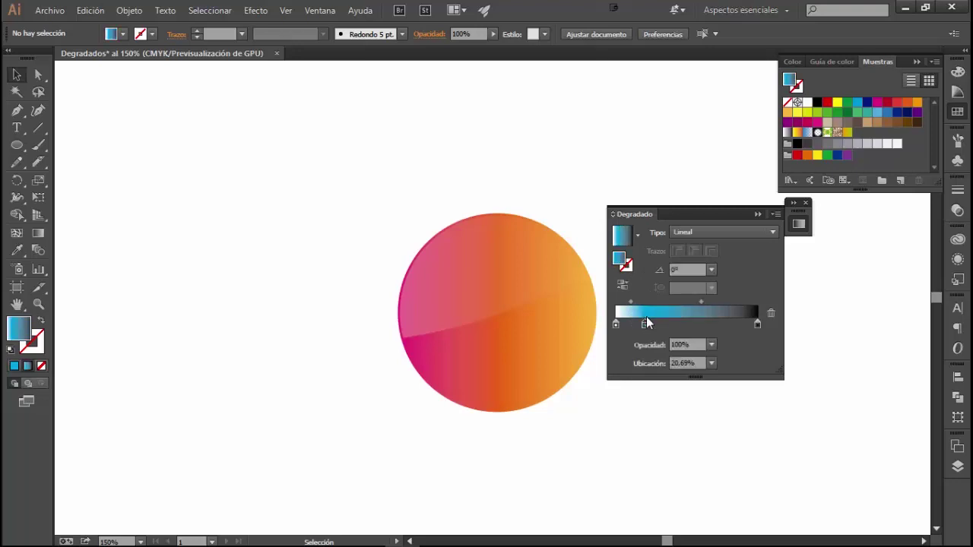
{"action": "mouse_move", "coordinate": [645, 325]}
{"action": "left_mouse_down"}
{"action": "mouse_move", "coordinate": [694, 326]}
{"action": "mouse_move", "coordinate": [688, 331]}
{"action": "left_mouse_up"}
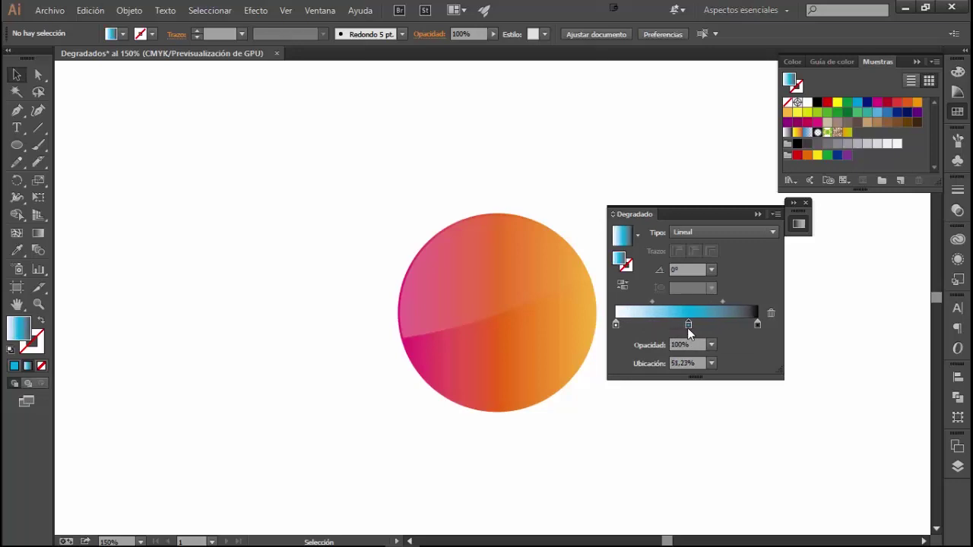
{"action": "double_click", "coordinate": [616, 324]}
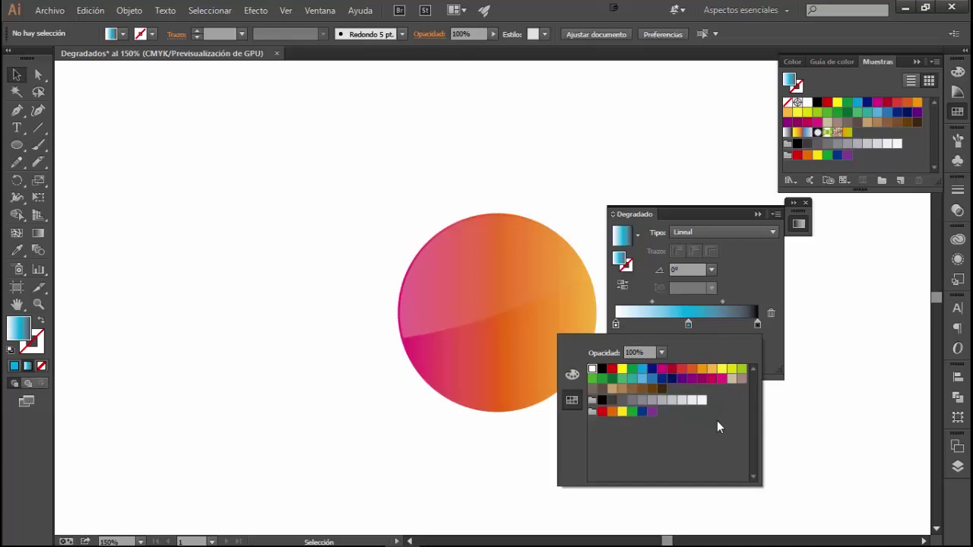
Step: Recolour the white start stop to a deep blue using RGB sliders and the spectrum
{"action": "left_click", "coordinate": [572, 375]}
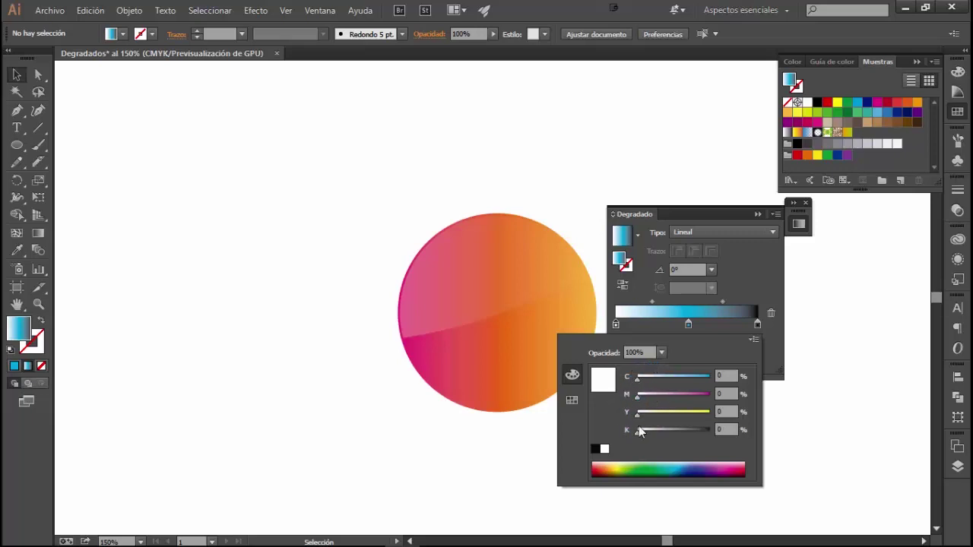
{"action": "left_click", "coordinate": [753, 340]}
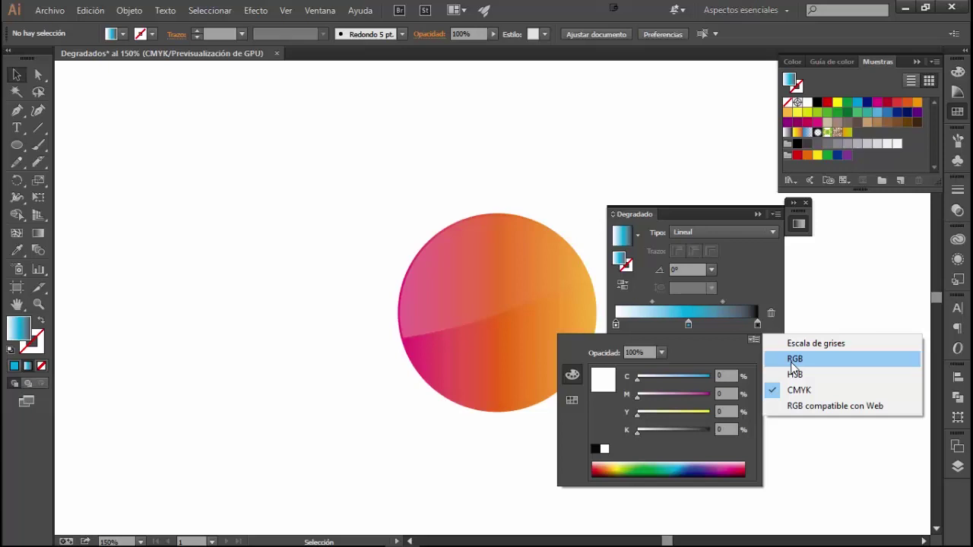
{"action": "left_click", "coordinate": [792, 364]}
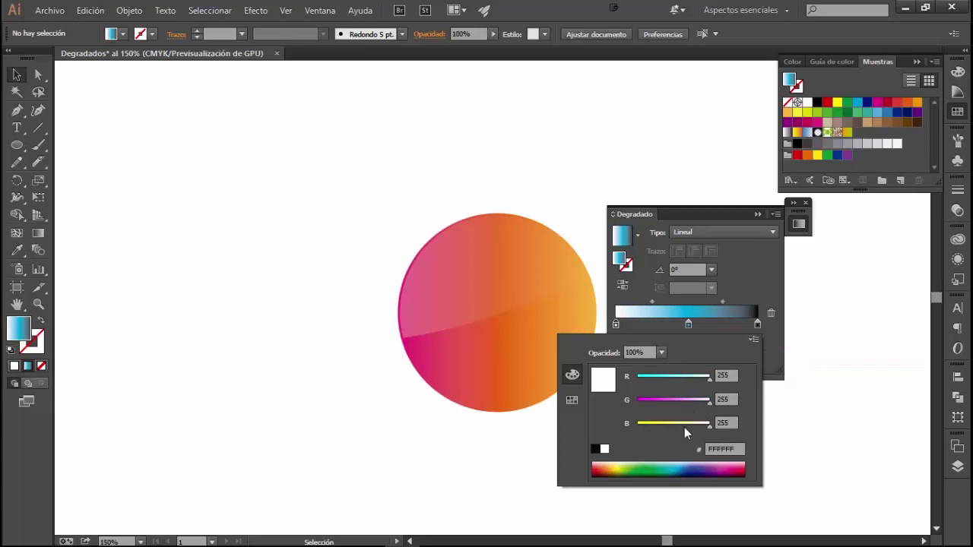
{"action": "mouse_move", "coordinate": [707, 401]}
{"action": "left_mouse_down"}
{"action": "mouse_move", "coordinate": [681, 402]}
{"action": "mouse_move", "coordinate": [691, 385]}
{"action": "mouse_move", "coordinate": [656, 381]}
{"action": "left_mouse_up"}
{"action": "left_click_drag", "start_coordinate": [707, 429], "coordinate": [669, 428]}
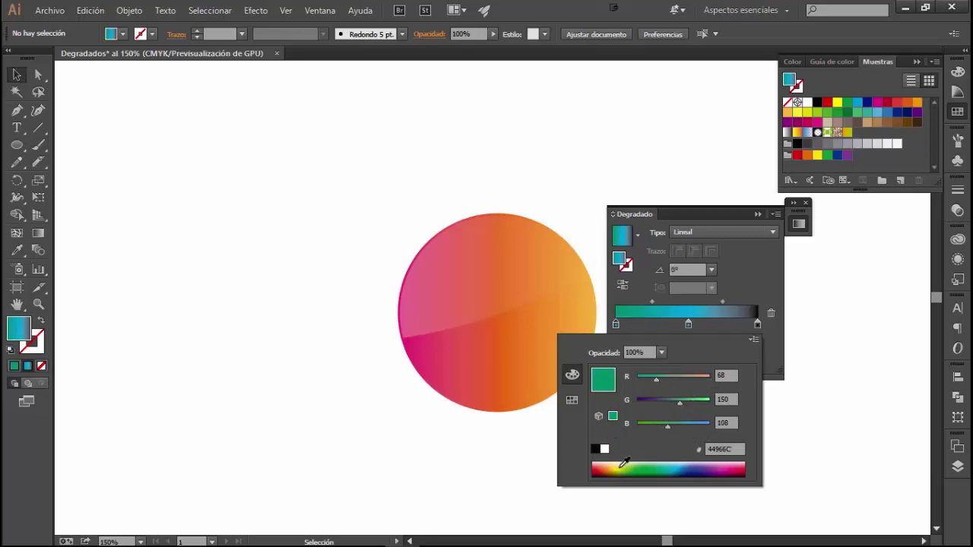
{"action": "left_click", "coordinate": [678, 464], "text": "shift"}
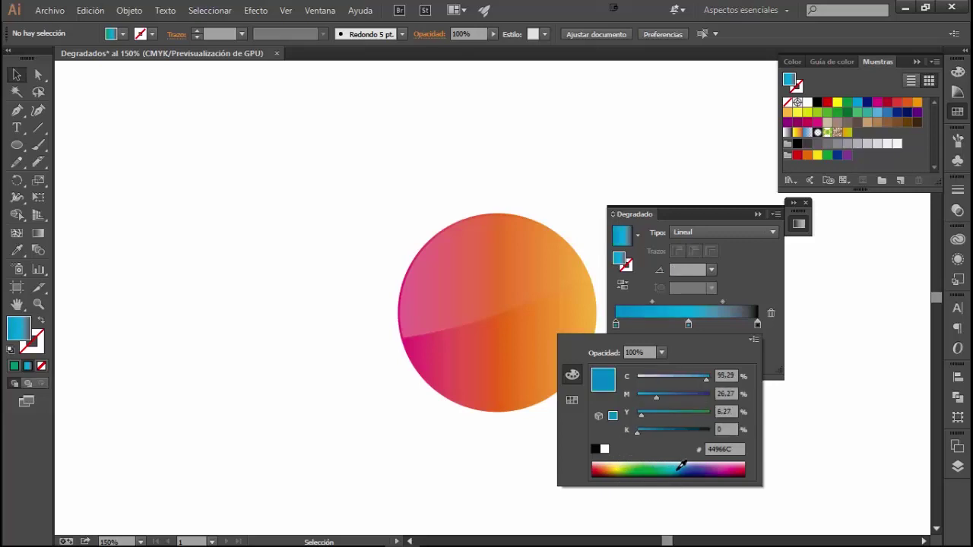
{"action": "left_click", "coordinate": [682, 466], "text": "shift"}
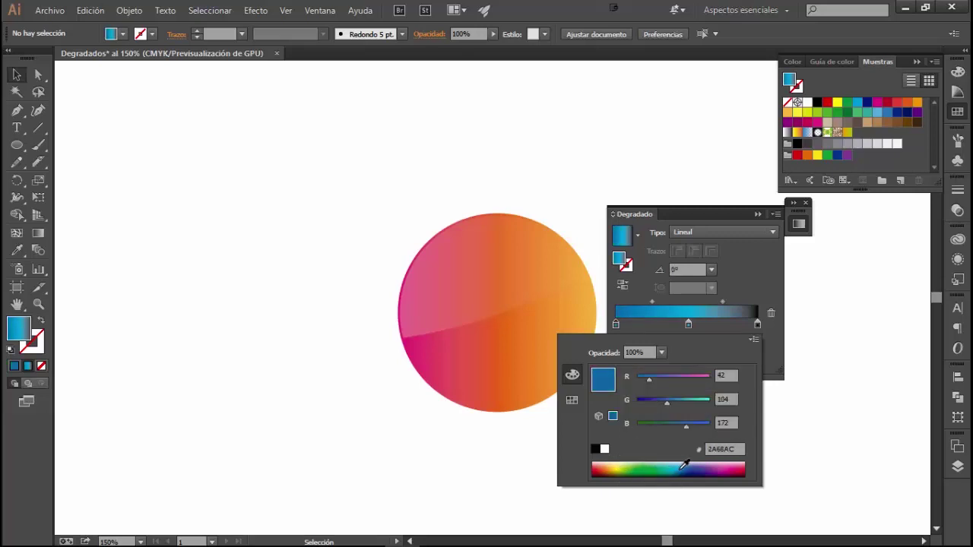
{"action": "left_click_drag", "start_coordinate": [687, 428], "coordinate": [699, 428]}
{"action": "left_click", "coordinate": [615, 324]}
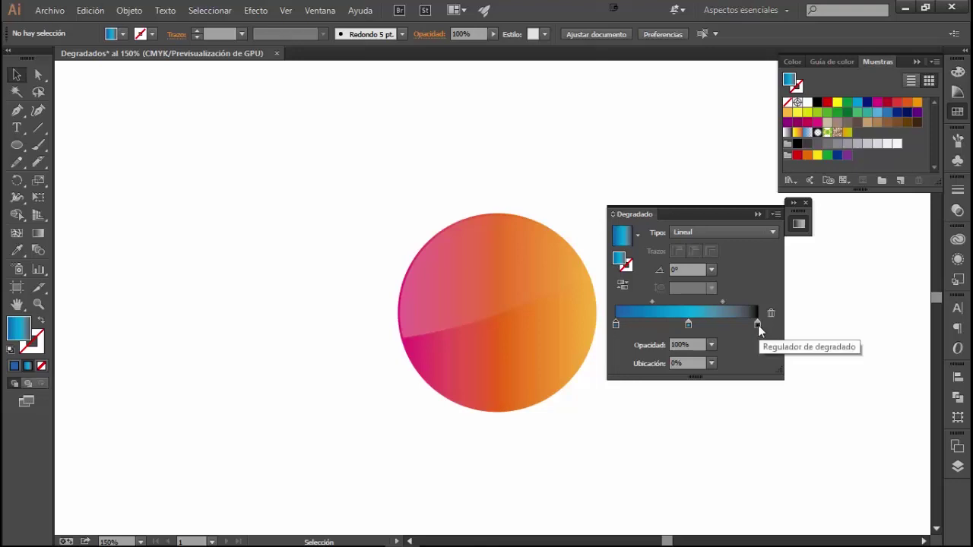
Step: Delete the black end stop and add a new stop near the right end
{"action": "left_click", "coordinate": [758, 325]}
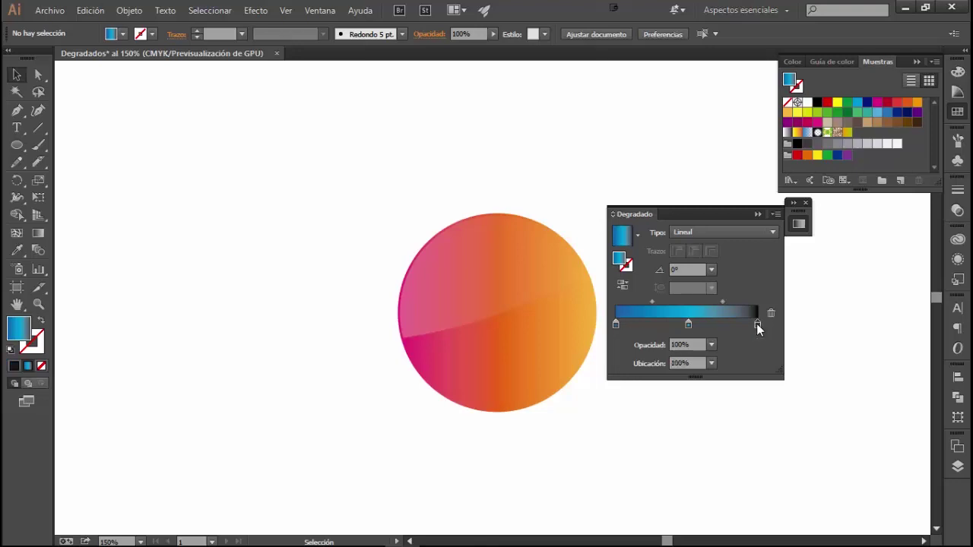
{"action": "left_click_drag", "start_coordinate": [758, 325], "coordinate": [760, 384]}
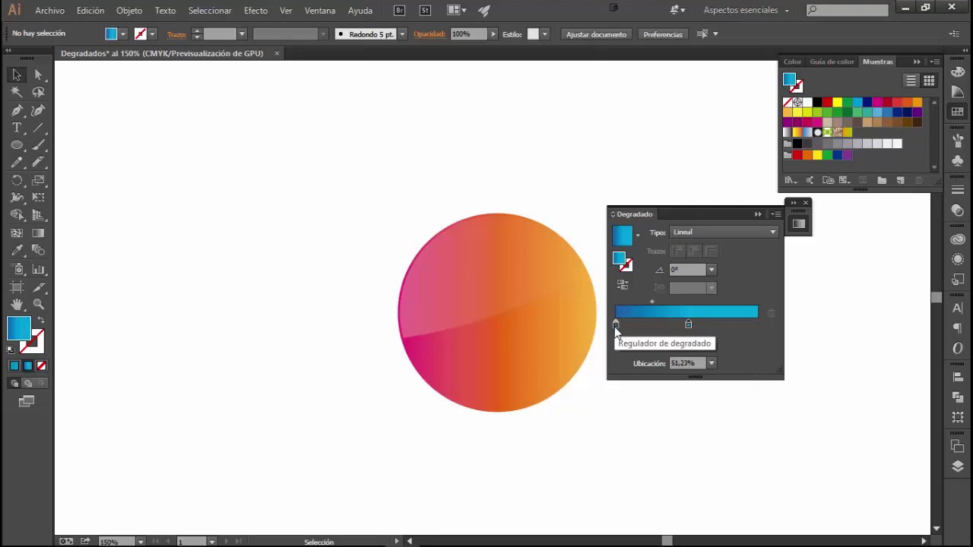
{"action": "left_click", "coordinate": [615, 326]}
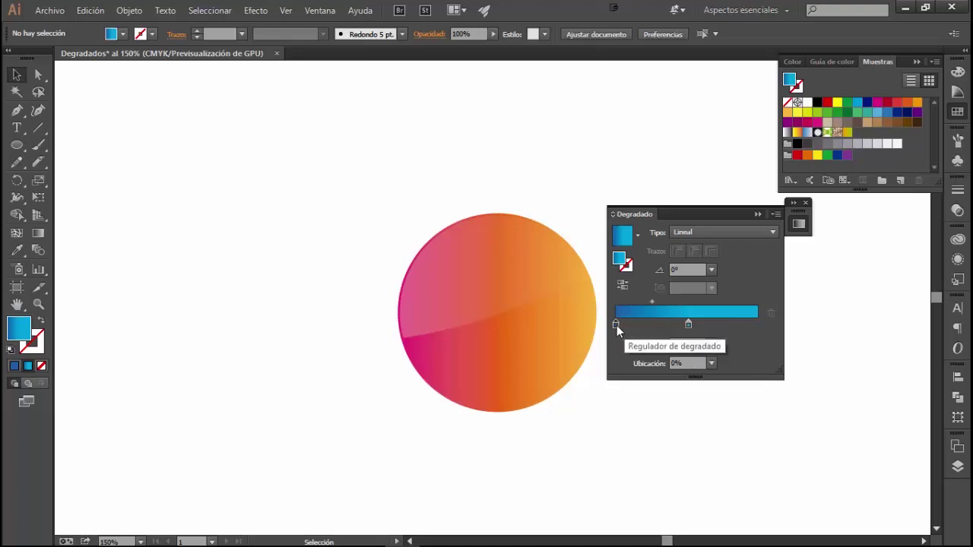
{"action": "left_click", "coordinate": [636, 326]}
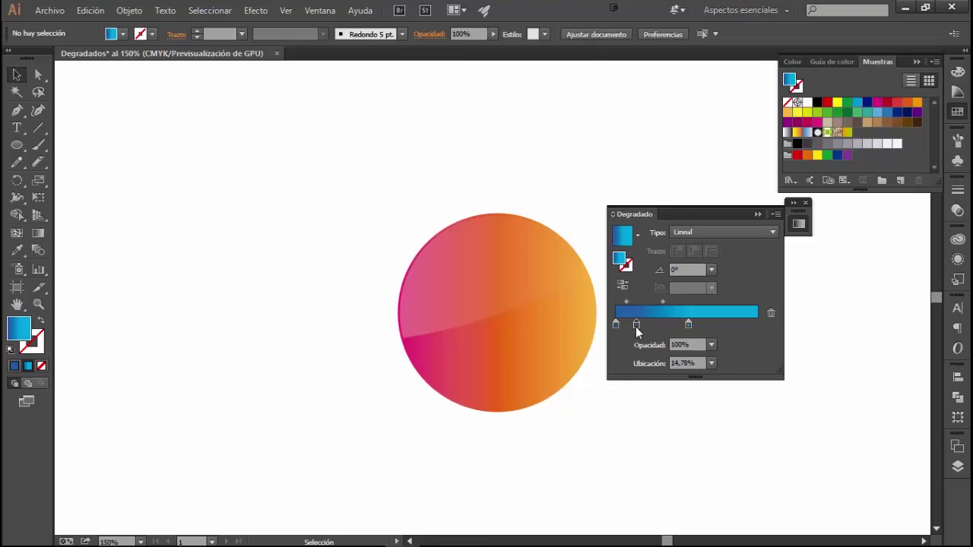
{"action": "left_click_drag", "start_coordinate": [637, 327], "coordinate": [769, 333]}
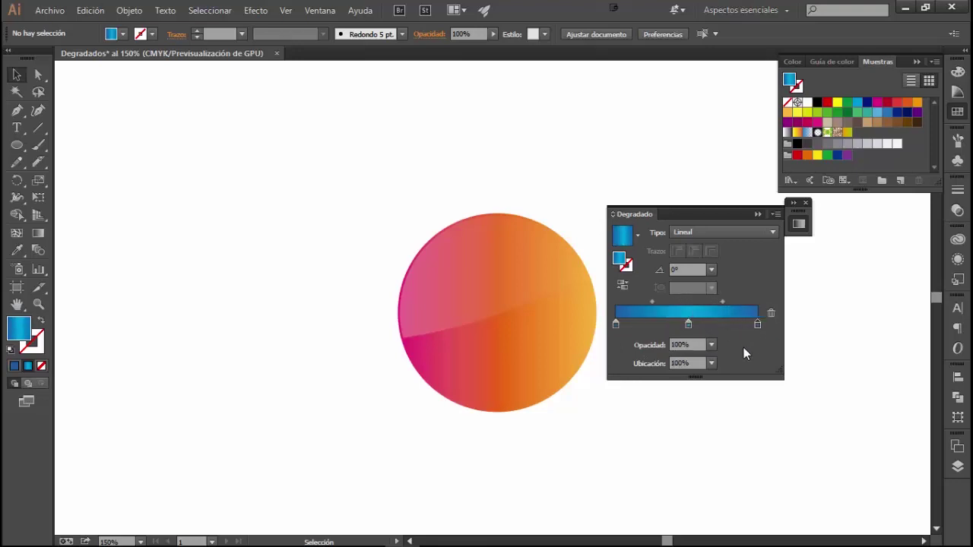
Step: Set the new stop's location to 100% and save the blue-cyan-blue gradient as a swatch
{"action": "left_click", "coordinate": [686, 363]}
{"action": "left_click", "coordinate": [631, 363]}
{"action": "left_click_drag", "start_coordinate": [620, 260], "coordinate": [862, 131]}
Step: Check the new blue gradient in the saved gradients list after durazno
{"action": "left_click", "coordinate": [639, 239]}
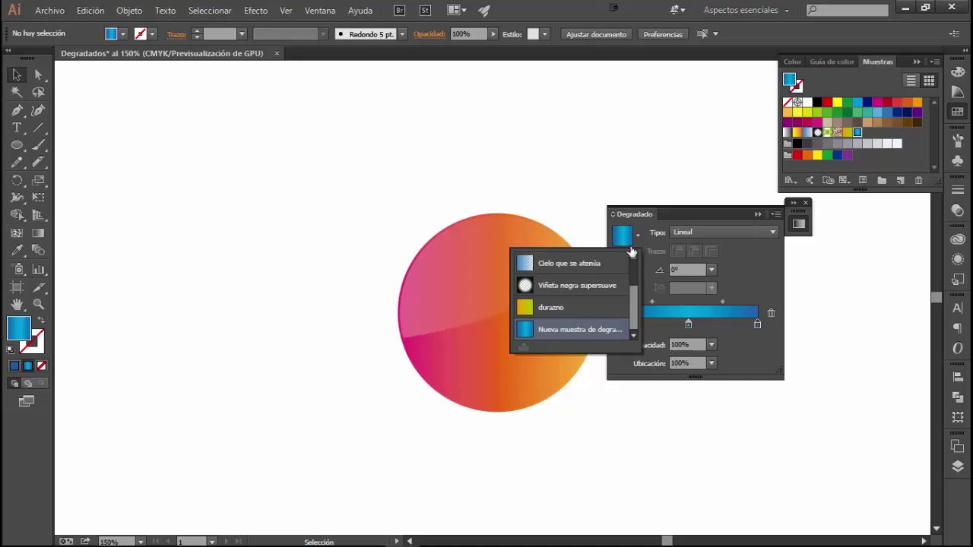
{"action": "mouse_move", "coordinate": [633, 301]}
{"action": "left_mouse_down"}
{"action": "mouse_move", "coordinate": [633, 274]}
{"action": "mouse_move", "coordinate": [633, 300]}
{"action": "left_mouse_up"}
{"action": "left_click_drag", "start_coordinate": [636, 300], "coordinate": [637, 275]}
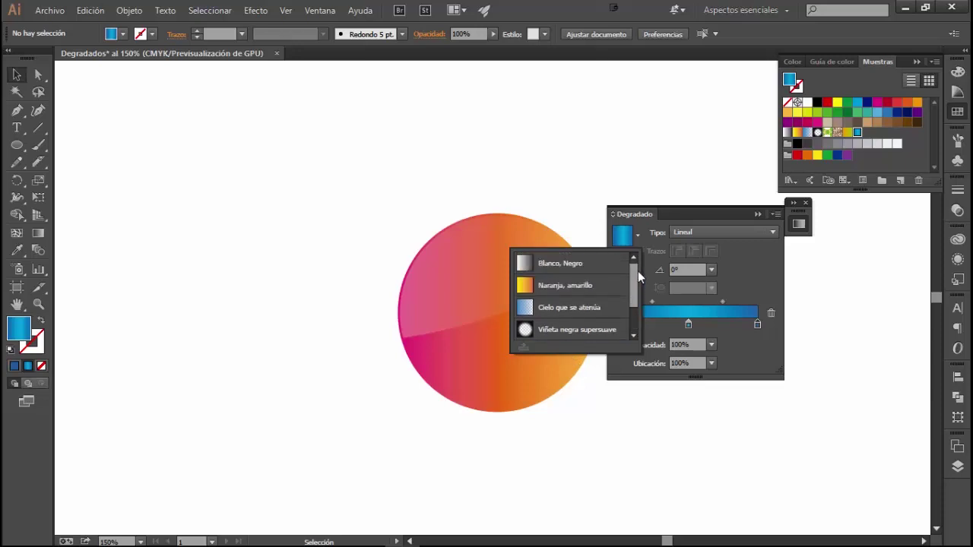
{"action": "left_click", "coordinate": [480, 388]}
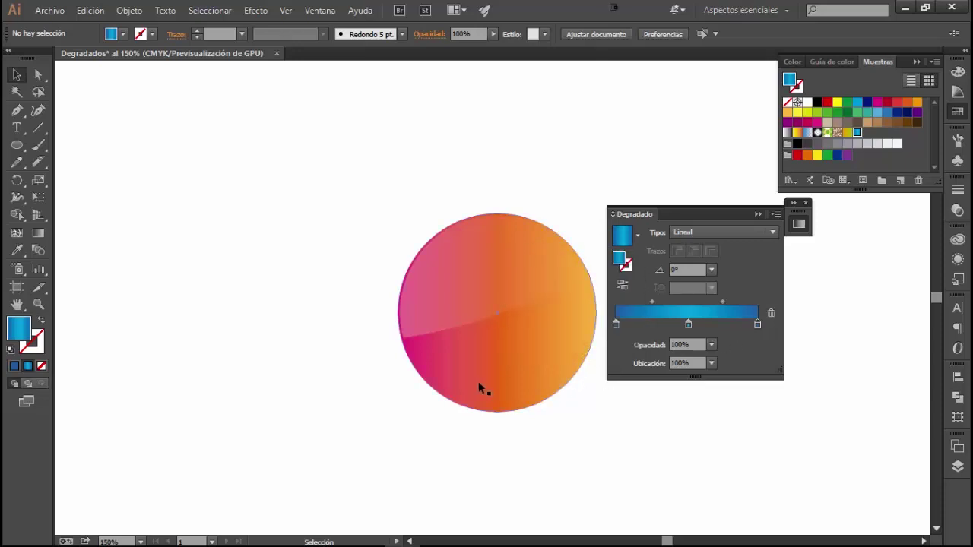
Step: Save the pink-orange circle's gradient as a swatch and check it in the gradients list
{"action": "left_click", "coordinate": [479, 384]}
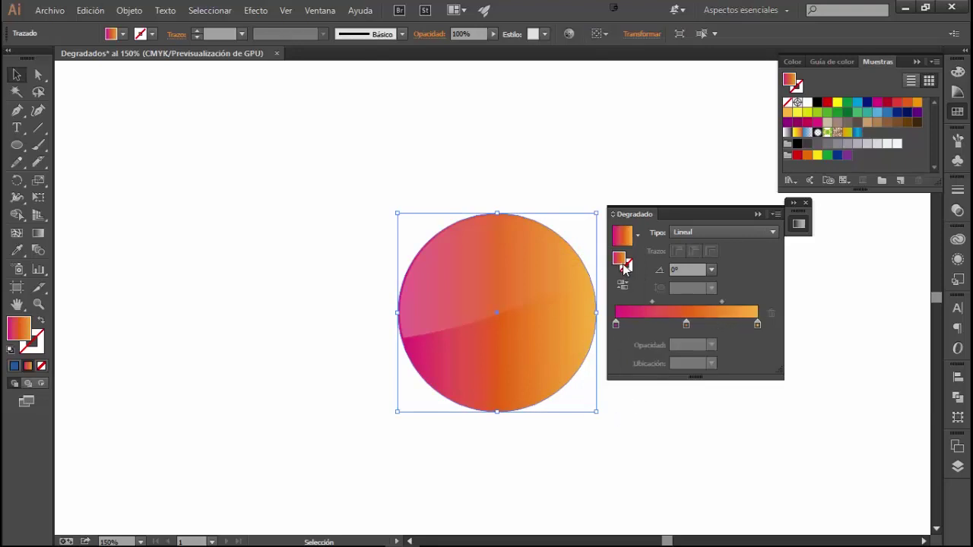
{"action": "mouse_move", "coordinate": [620, 260]}
{"action": "left_mouse_down"}
{"action": "mouse_move", "coordinate": [835, 201]}
{"action": "mouse_move", "coordinate": [909, 157]}
{"action": "left_mouse_up"}
{"action": "left_click", "coordinate": [638, 234]}
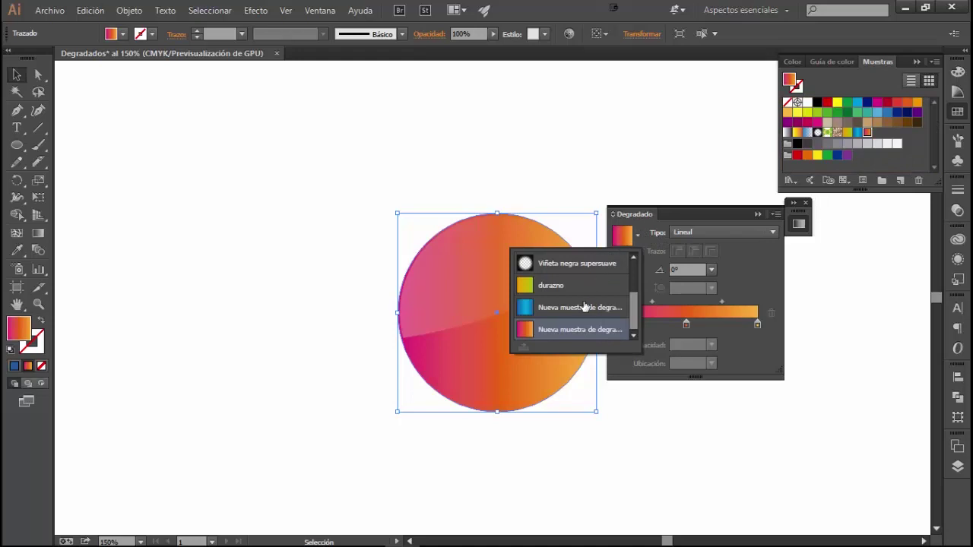
{"action": "scroll", "coordinate": [589, 317], "scroll_direction": "up", "scroll_amount": 1}
{"action": "scroll", "coordinate": [591, 317], "scroll_direction": "down", "scroll_amount": 1}
{"action": "left_click", "coordinate": [638, 237]}
{"action": "left_click", "coordinate": [638, 237]}
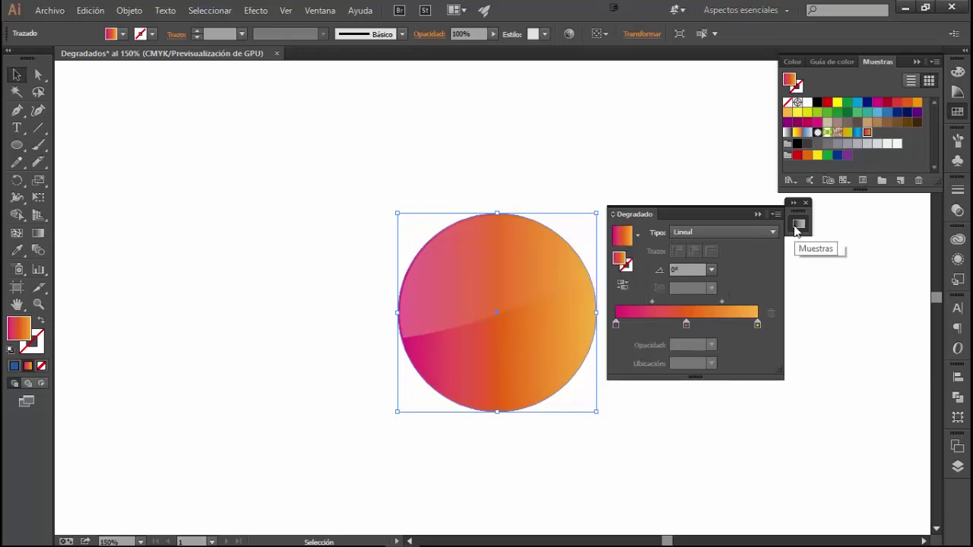
Step: Return to the Selection tool and reselect the pink-orange circle
{"action": "left_click", "coordinate": [266, 260]}
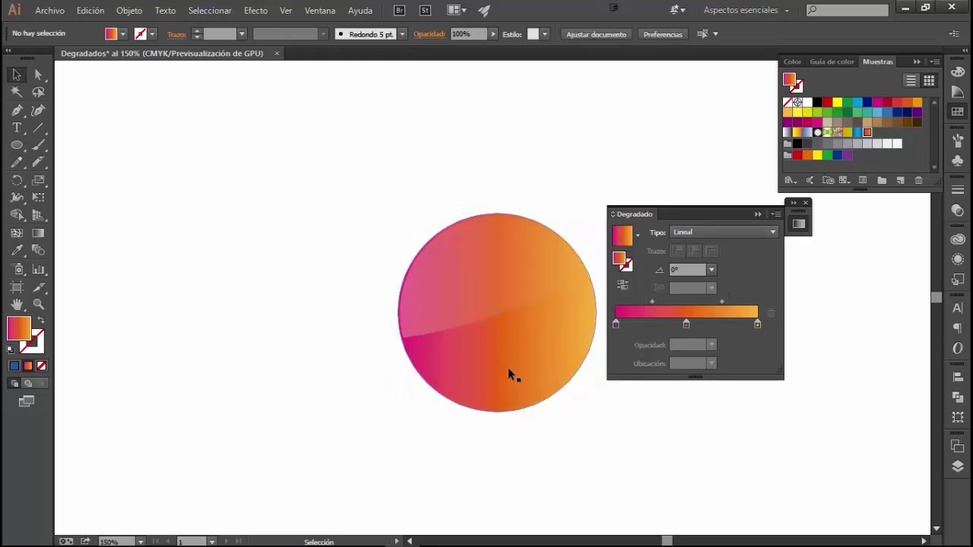
{"action": "left_click", "coordinate": [508, 370]}
{"action": "left_click", "coordinate": [234, 277]}
{"action": "left_click", "coordinate": [17, 144]}
{"action": "key", "text": "v"}
{"action": "left_click", "coordinate": [502, 377]}
Step: Duplicate the circle to the left and give the copy a 45° linear gradient
{"action": "left_click_drag", "start_coordinate": [498, 377], "coordinate": [245, 377]}
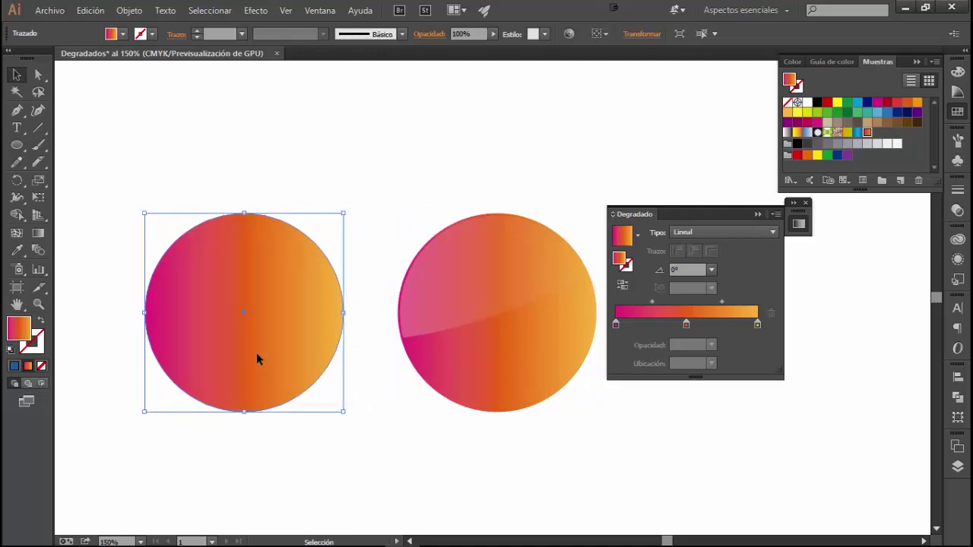
{"action": "left_click", "coordinate": [687, 235]}
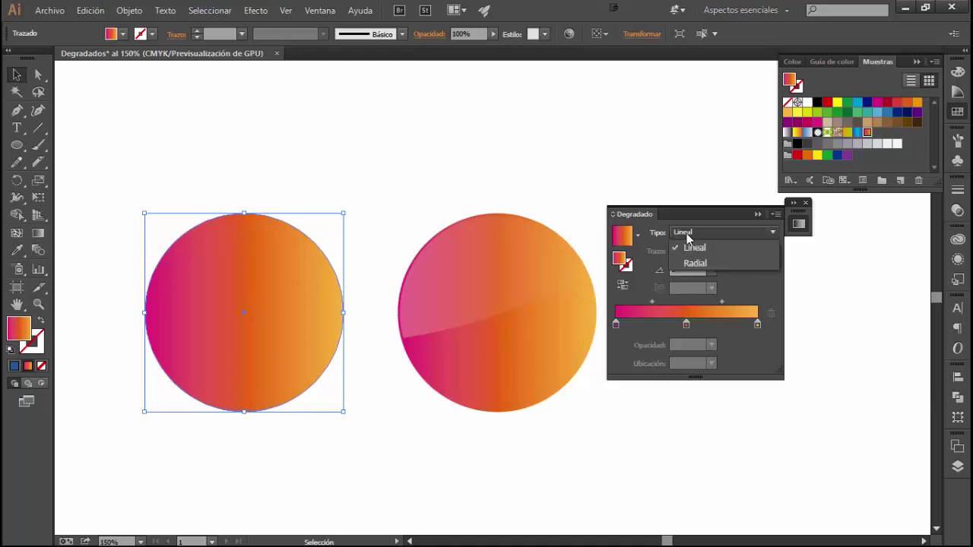
{"action": "left_click", "coordinate": [651, 269]}
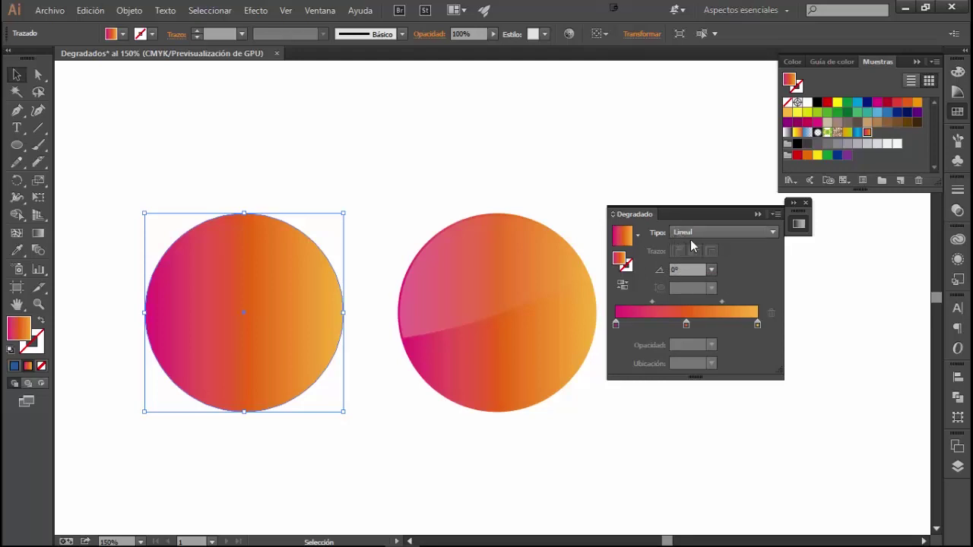
{"action": "left_click", "coordinate": [672, 270]}
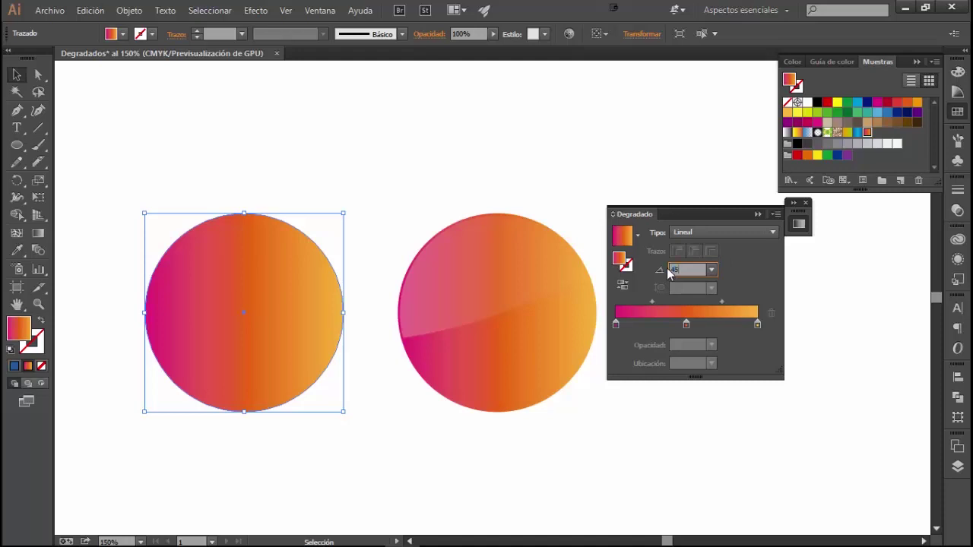
{"action": "key", "text": "Return"}
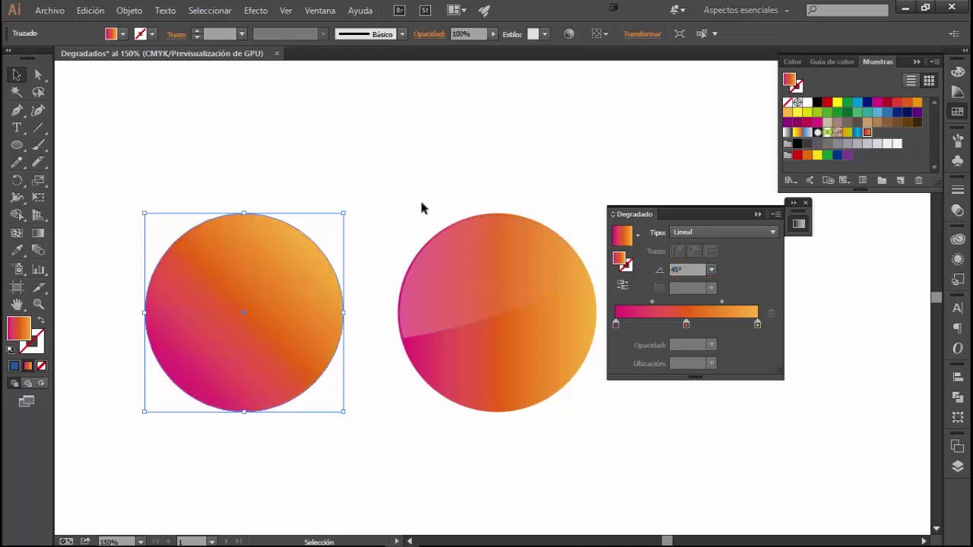
Step: Reselect the left circle copy for on-canvas gradient editing
{"action": "left_click", "coordinate": [315, 221]}
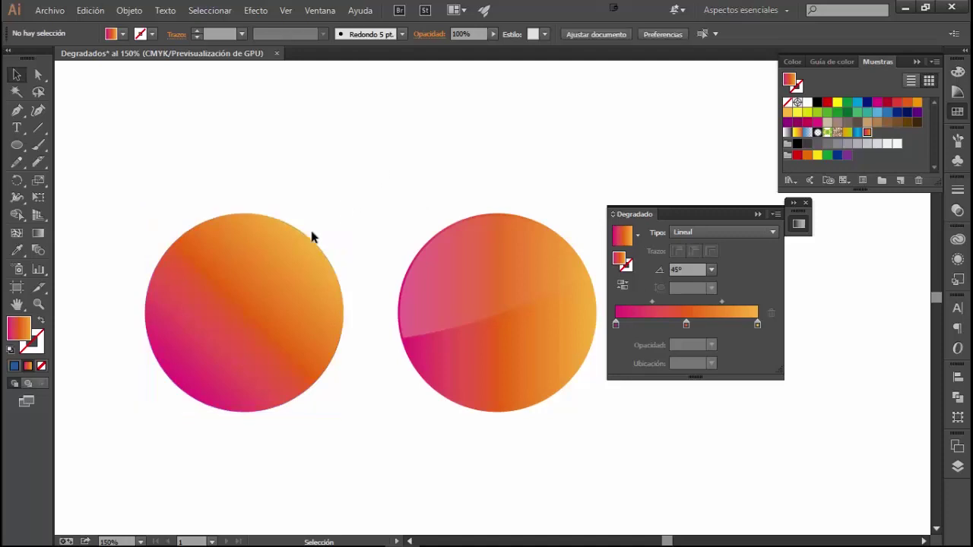
{"action": "left_click", "coordinate": [261, 318]}
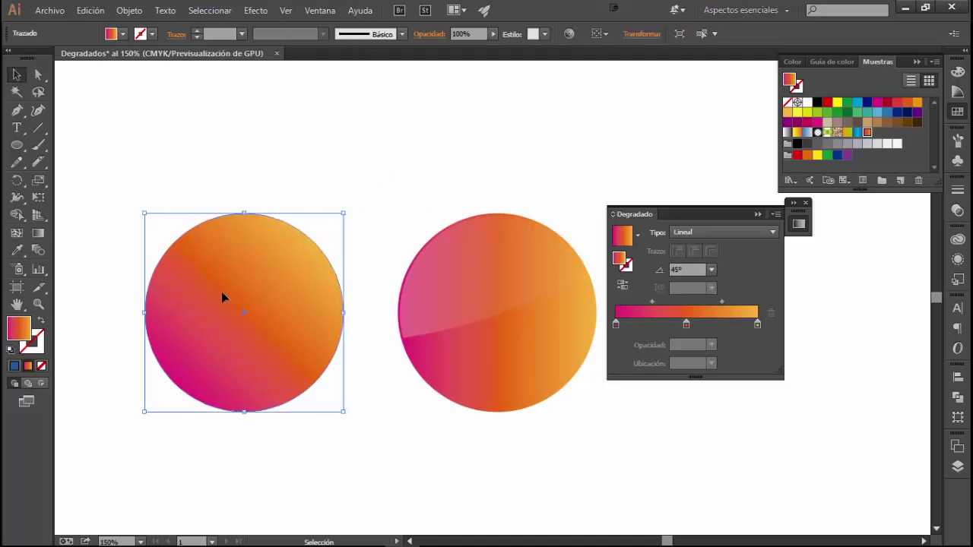
{"action": "left_click", "coordinate": [39, 234]}
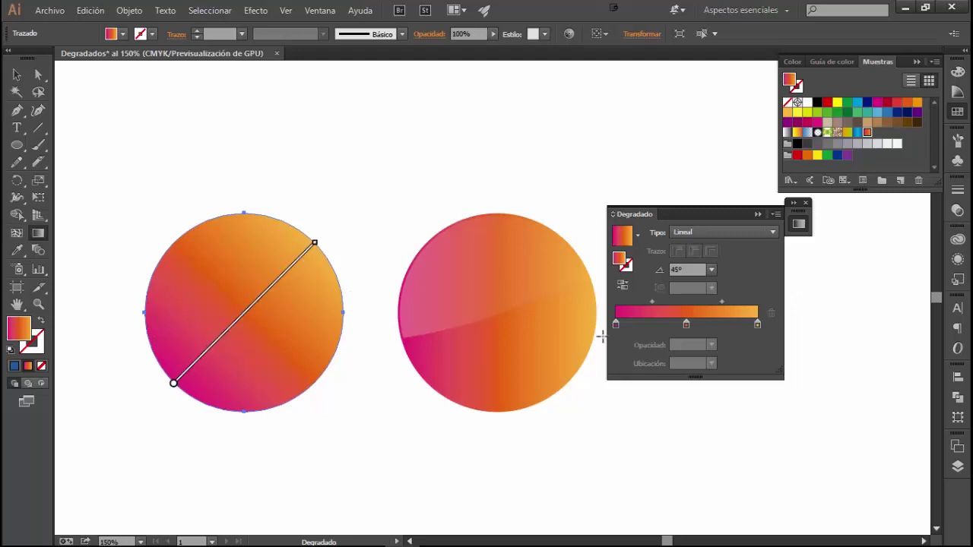
Step: Try dragging the gradient across the left circle, then undo to a full-width 0° magenta-to-orange gradient
{"action": "left_click", "coordinate": [799, 225]}
{"action": "left_click", "coordinate": [802, 229]}
{"action": "left_click_drag", "start_coordinate": [320, 240], "coordinate": [340, 381]}
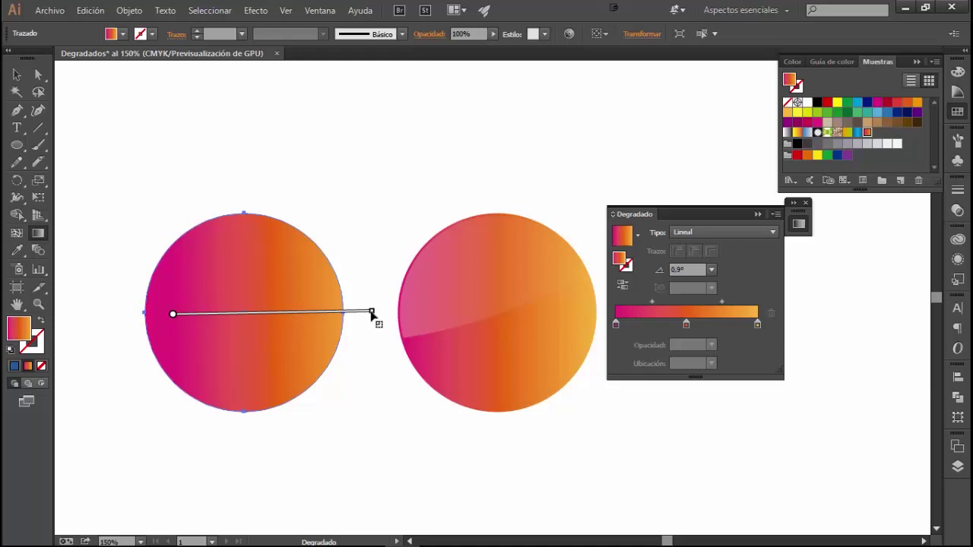
{"action": "mouse_move", "coordinate": [244, 312]}
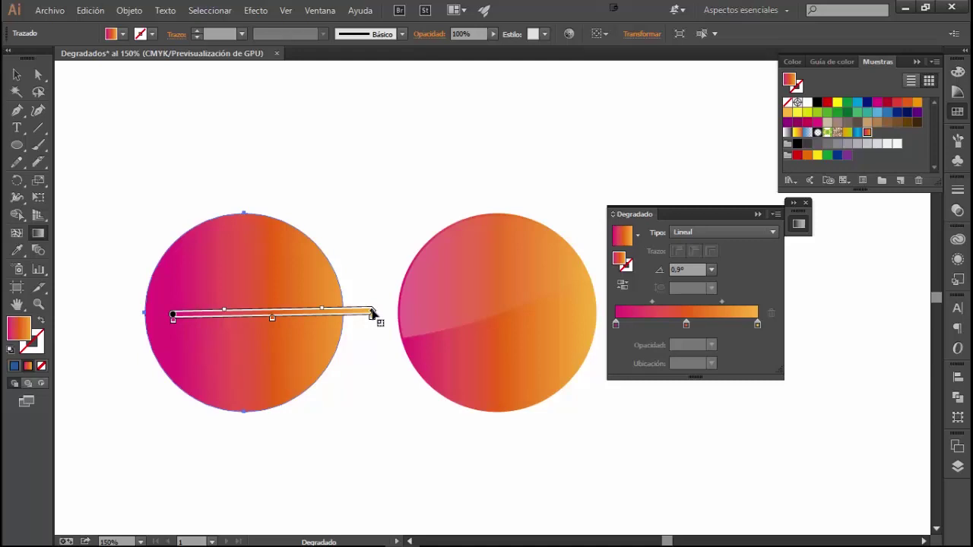
{"action": "left_click_drag", "start_coordinate": [372, 310], "coordinate": [586, 309]}
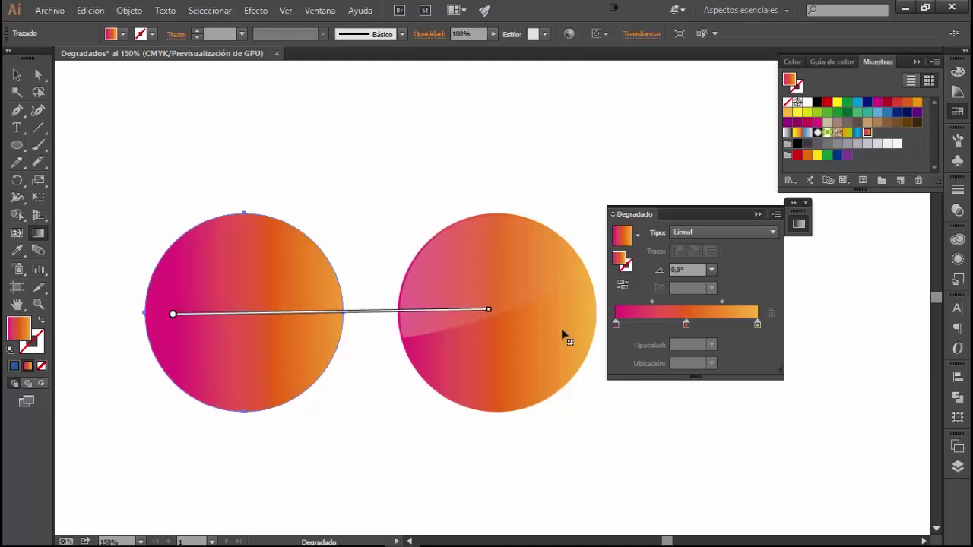
{"action": "left_click_drag", "start_coordinate": [587, 308], "coordinate": [568, 307]}
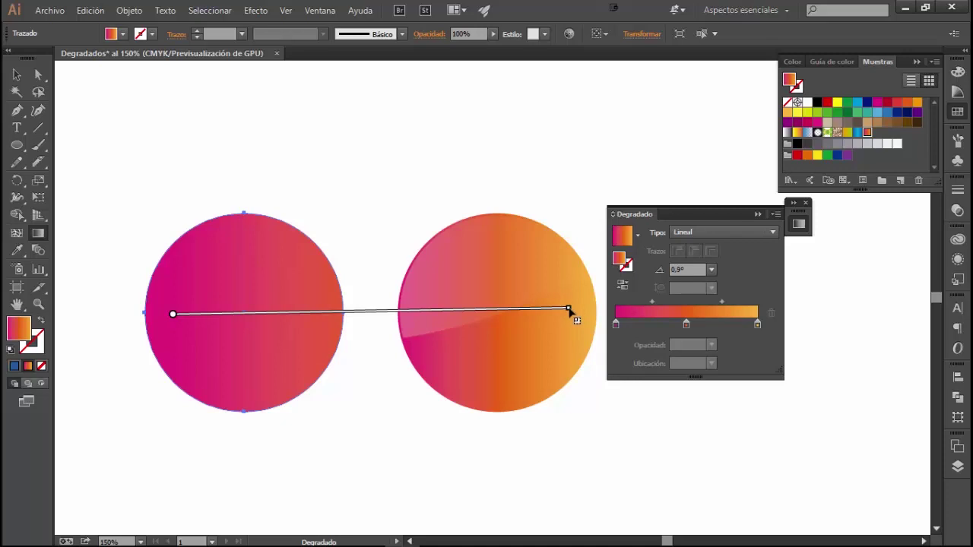
{"action": "left_click_drag", "start_coordinate": [568, 309], "coordinate": [203, 314]}
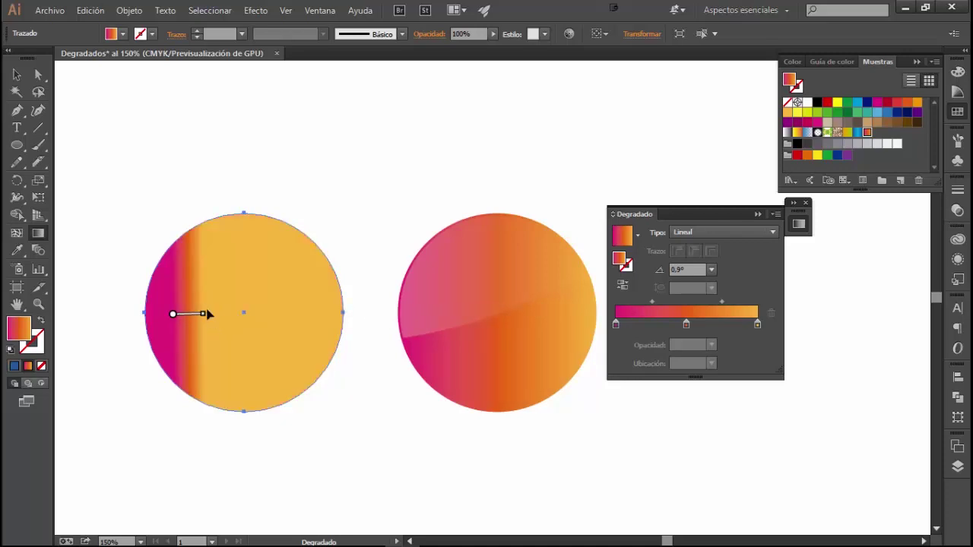
{"action": "left_click_drag", "start_coordinate": [285, 318], "coordinate": [356, 313]}
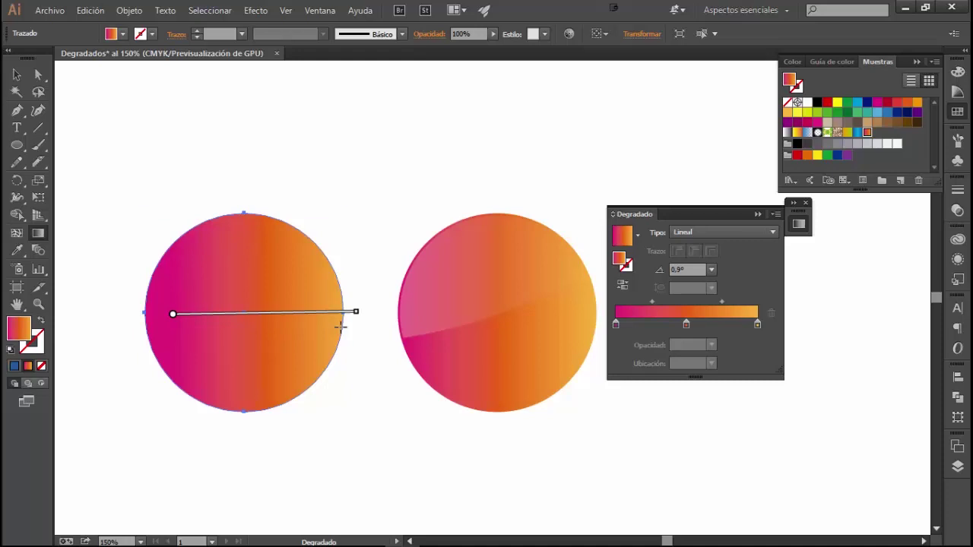
{"action": "key", "text": "ctrl+z"}
{"action": "key", "text": "ctrl+z"}
{"action": "key", "text": "ctrl+z"}
{"action": "key", "text": "ctrl+z"}
{"action": "key", "text": "g"}
{"action": "key", "text": "ctrl+z"}
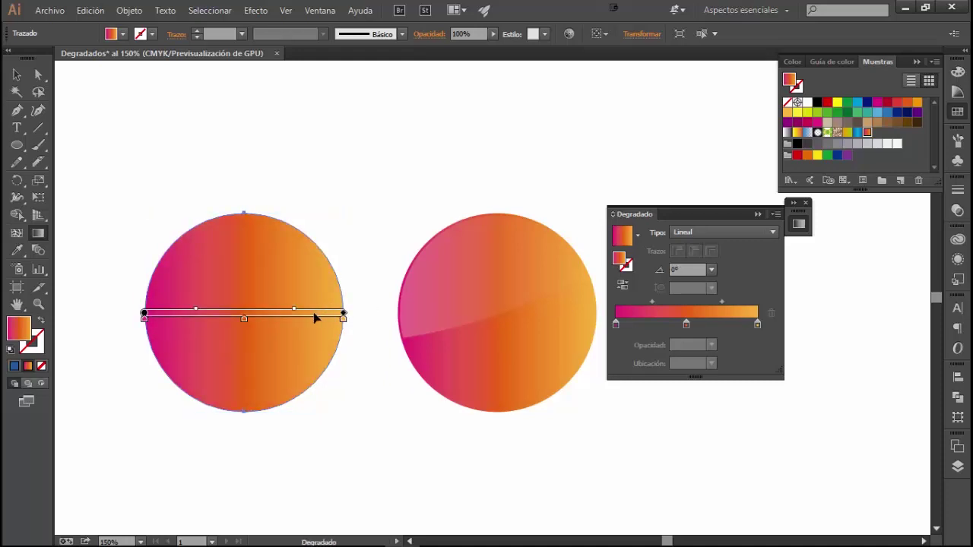
{"action": "left_click", "coordinate": [706, 235]}
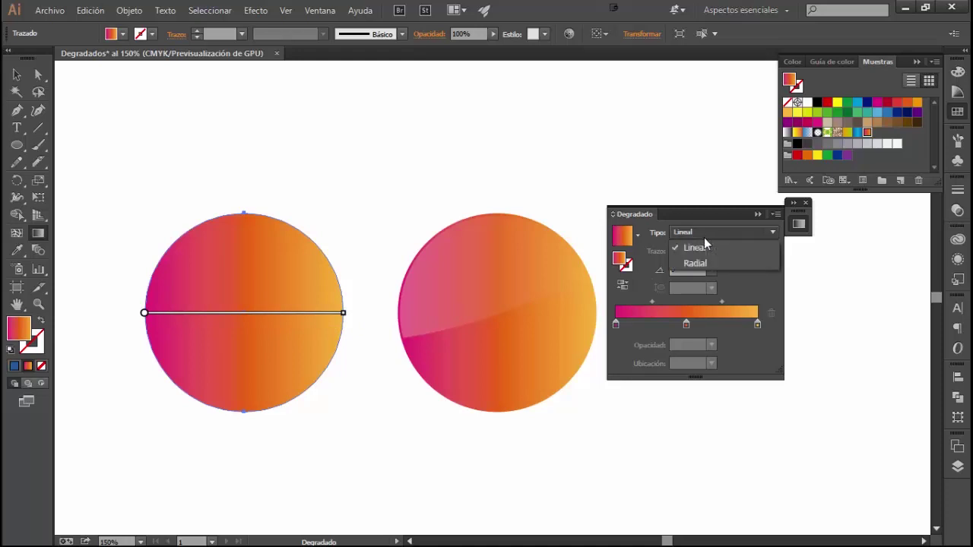
Step: Make the left circle's gradient radial with a 50% aspect ratio
{"action": "left_click", "coordinate": [695, 263]}
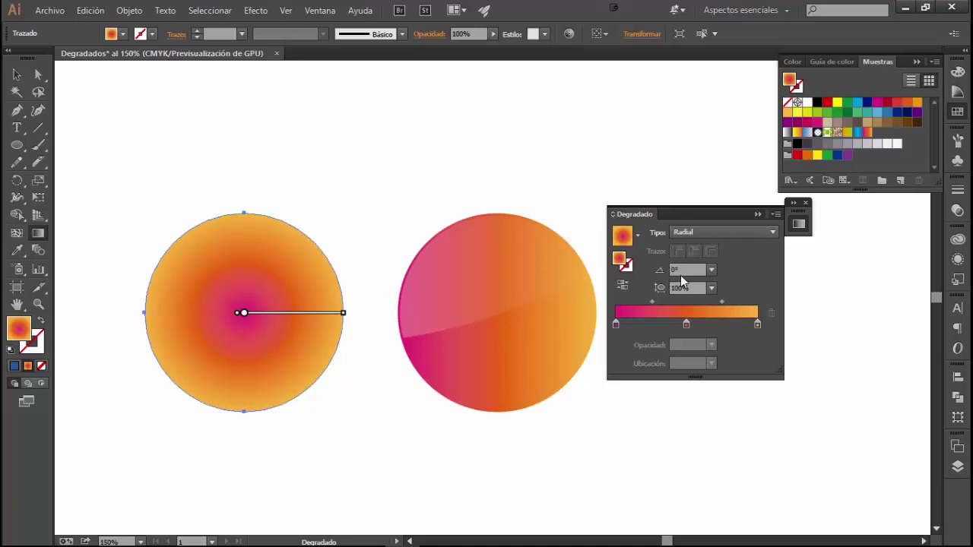
{"action": "left_click", "coordinate": [682, 269]}
{"action": "key", "text": "Tab"}
{"action": "type", "text": "50"}
{"action": "key", "text": "Return"}
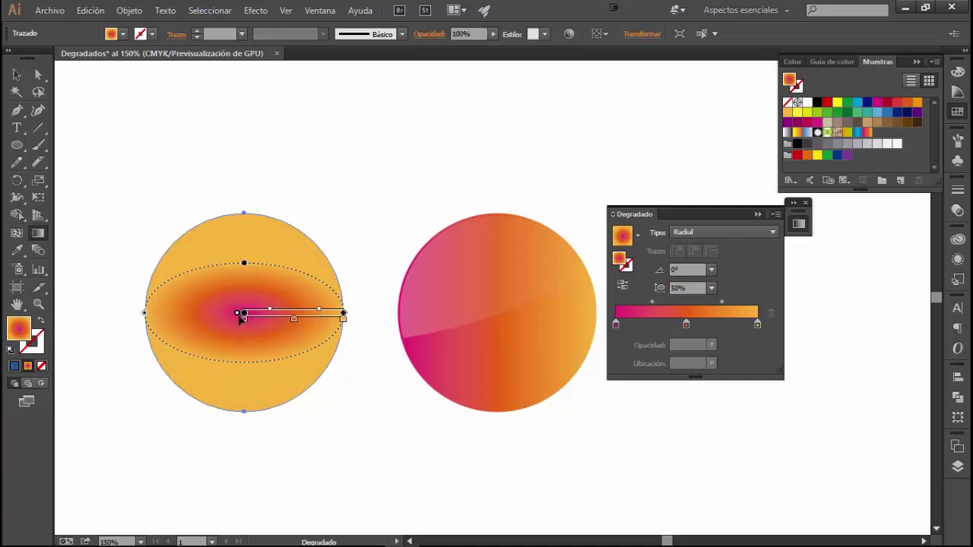
Step: Adjust the radial gradient's origin and ellipse on canvas, undoing the rotation
{"action": "mouse_move", "coordinate": [293, 313]}
{"action": "left_click_drag", "start_coordinate": [240, 314], "coordinate": [167, 312]}
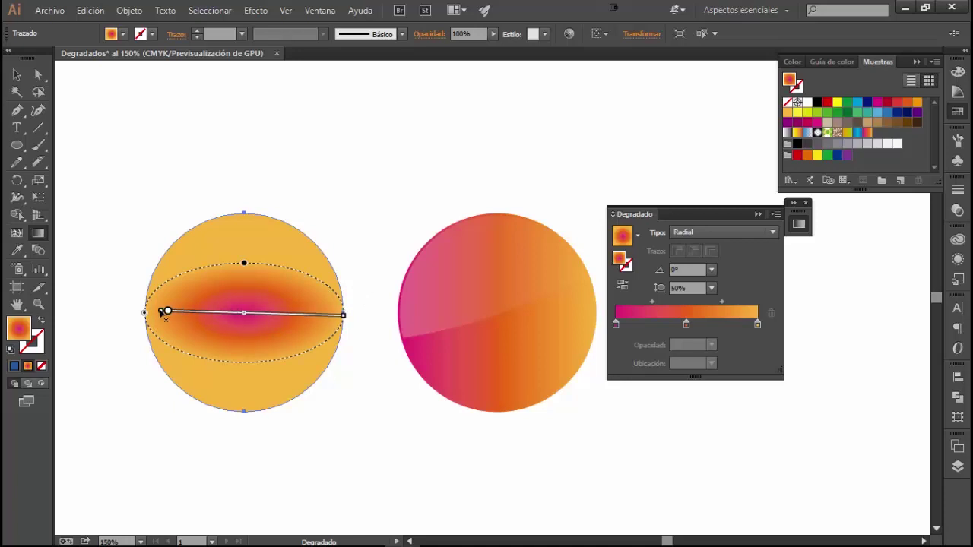
{"action": "left_click_drag", "start_coordinate": [168, 312], "coordinate": [243, 313]}
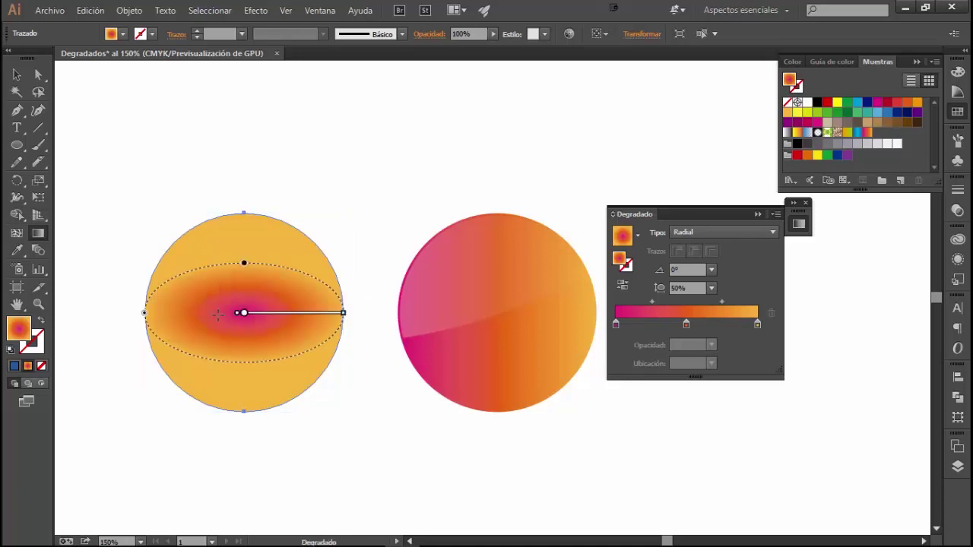
{"action": "mouse_move", "coordinate": [344, 313]}
{"action": "left_mouse_down"}
{"action": "mouse_move", "coordinate": [392, 313]}
{"action": "mouse_move", "coordinate": [343, 313]}
{"action": "mouse_move", "coordinate": [326, 222]}
{"action": "left_mouse_up"}
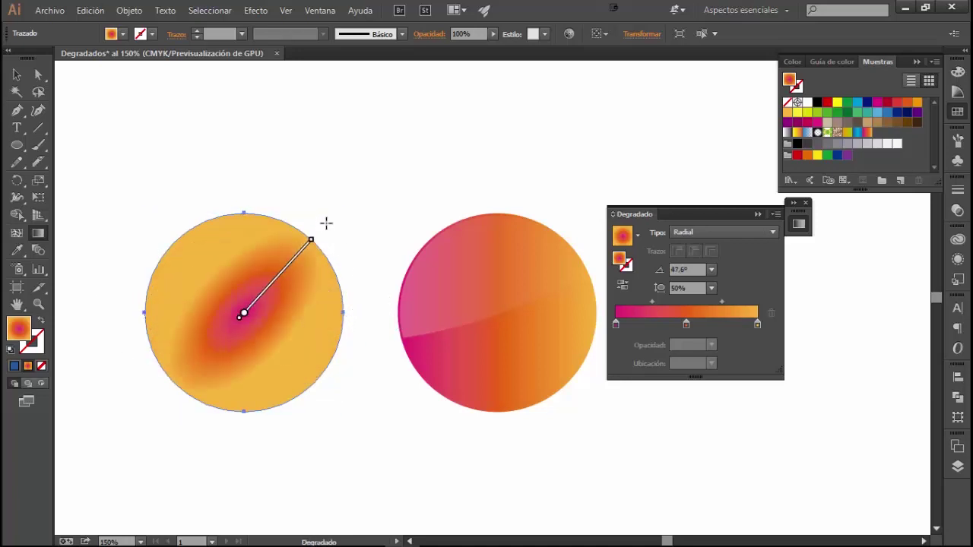
{"action": "key", "text": "ctrl+z"}
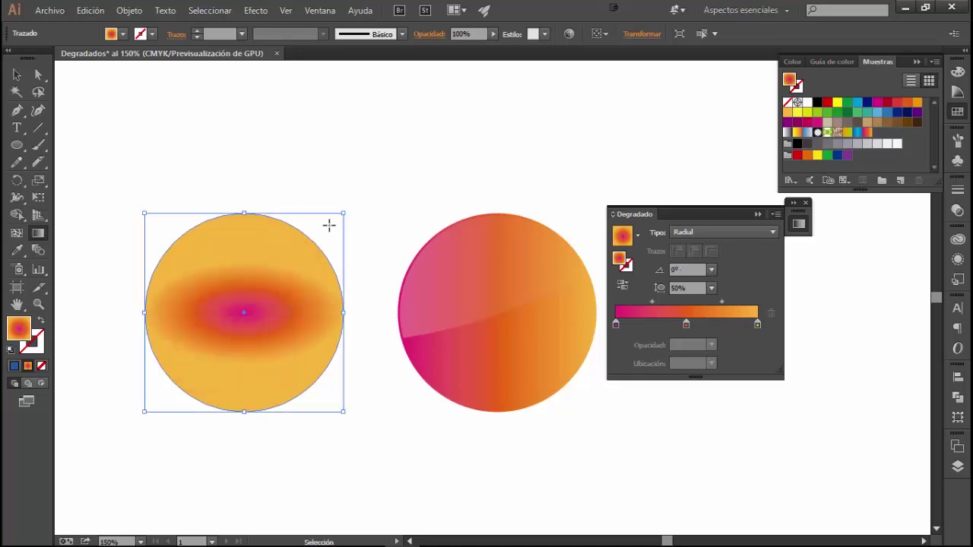
Step: Restore a round radial gradient and shift its midpoint and middle stop right to widen the orange
{"action": "key", "text": "ctrl+z"}
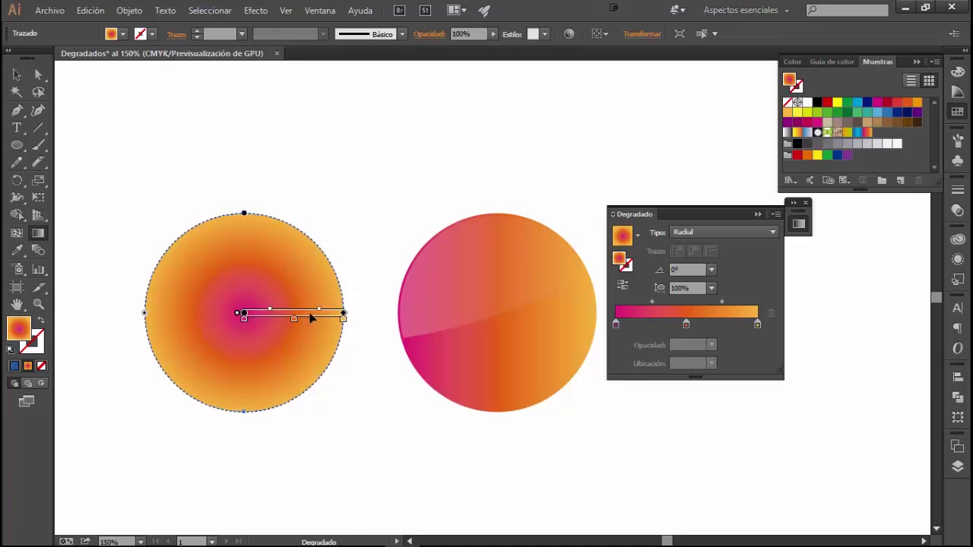
{"action": "left_click", "coordinate": [799, 226]}
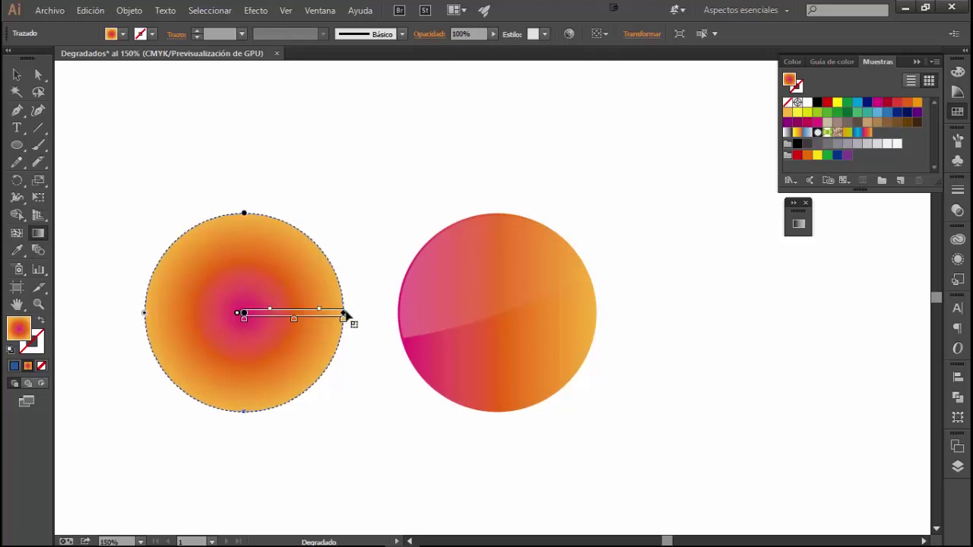
{"action": "left_click_drag", "start_coordinate": [355, 277], "coordinate": [349, 251]}
{"action": "key", "text": "ctrl+z"}
{"action": "mouse_move", "coordinate": [319, 310]}
{"action": "left_mouse_down"}
{"action": "mouse_move", "coordinate": [332, 310]}
{"action": "mouse_move", "coordinate": [320, 310]}
{"action": "left_mouse_up"}
{"action": "left_click_drag", "start_coordinate": [294, 319], "coordinate": [292, 320]}
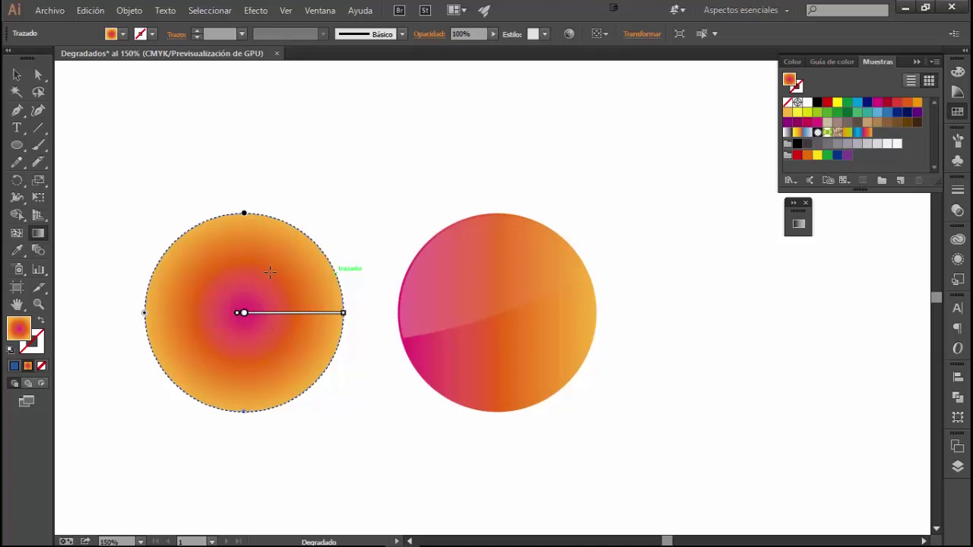
{"action": "left_click", "coordinate": [266, 320]}
Step: Try pale peach, then dark navy, on the newly added gradient stop
{"action": "double_click", "coordinate": [266, 320]}
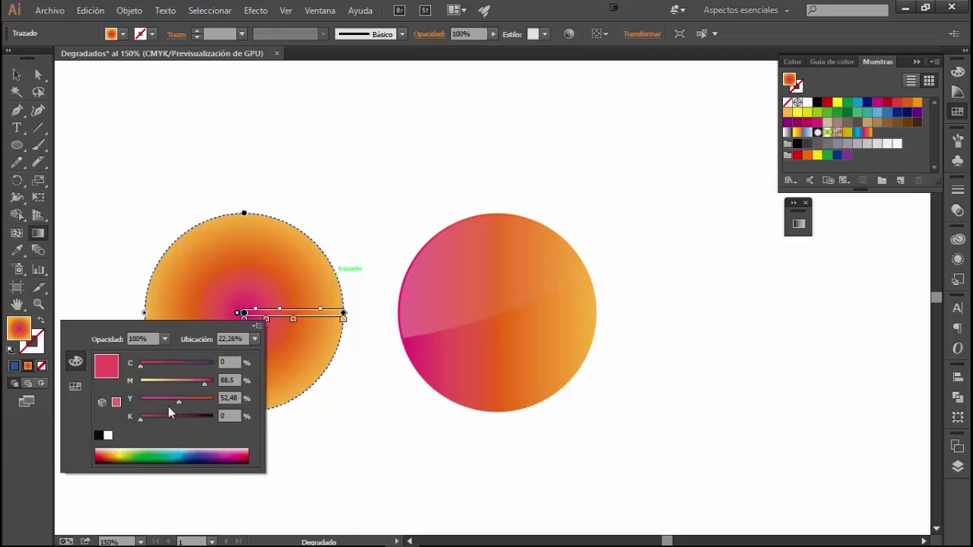
{"action": "left_click", "coordinate": [158, 382]}
{"action": "left_click_drag", "start_coordinate": [158, 382], "coordinate": [163, 383]}
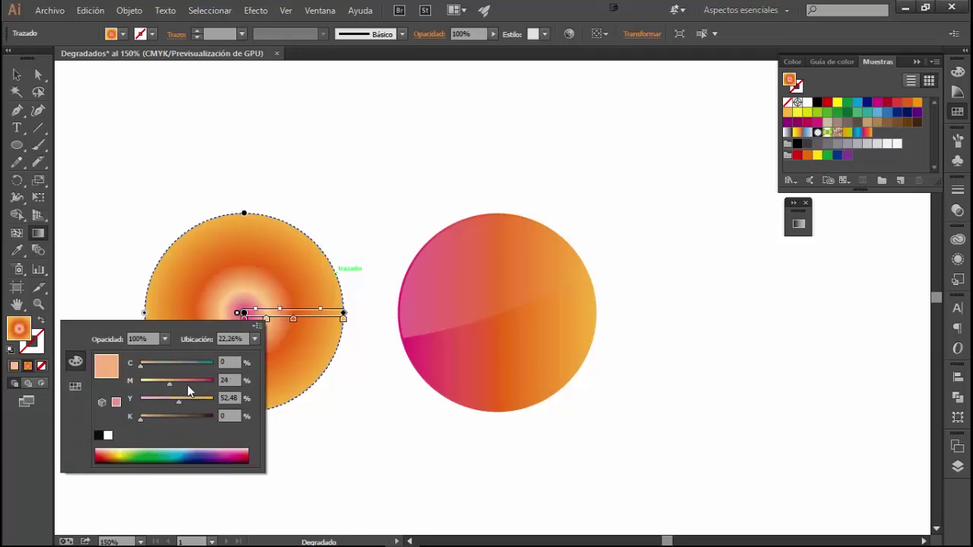
{"action": "left_click", "coordinate": [74, 386]}
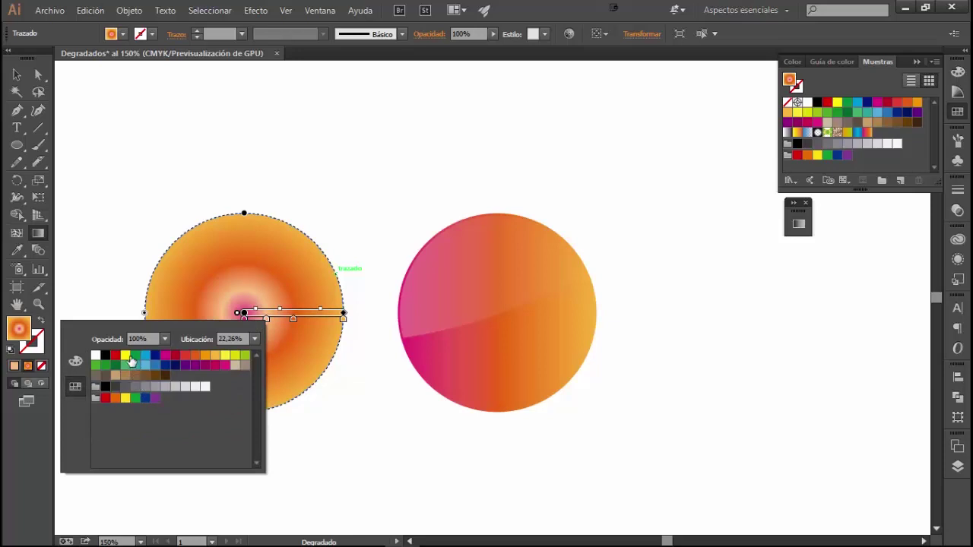
{"action": "left_click", "coordinate": [175, 366]}
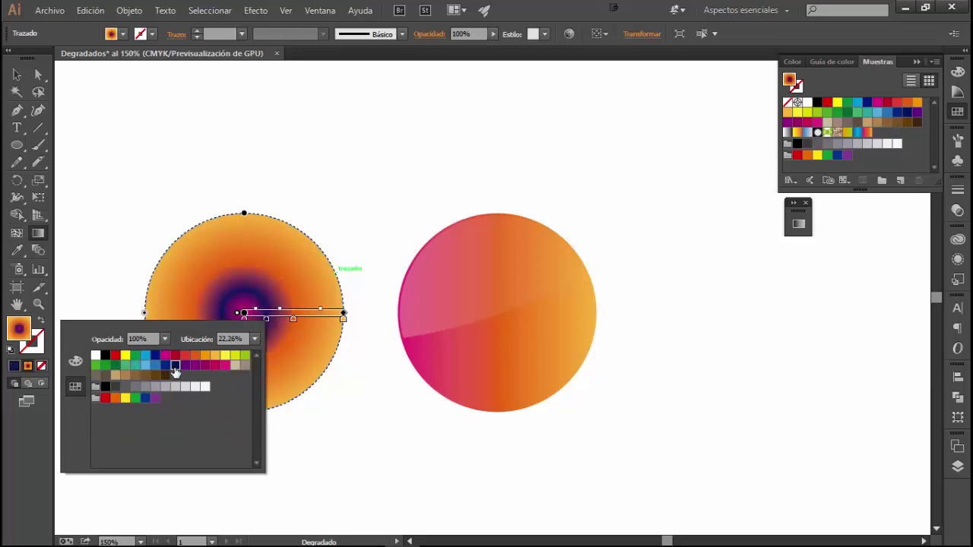
Step: Delete the extra stop and rotate the gradient axis to run nearly vertically
{"action": "left_click", "coordinate": [268, 319]}
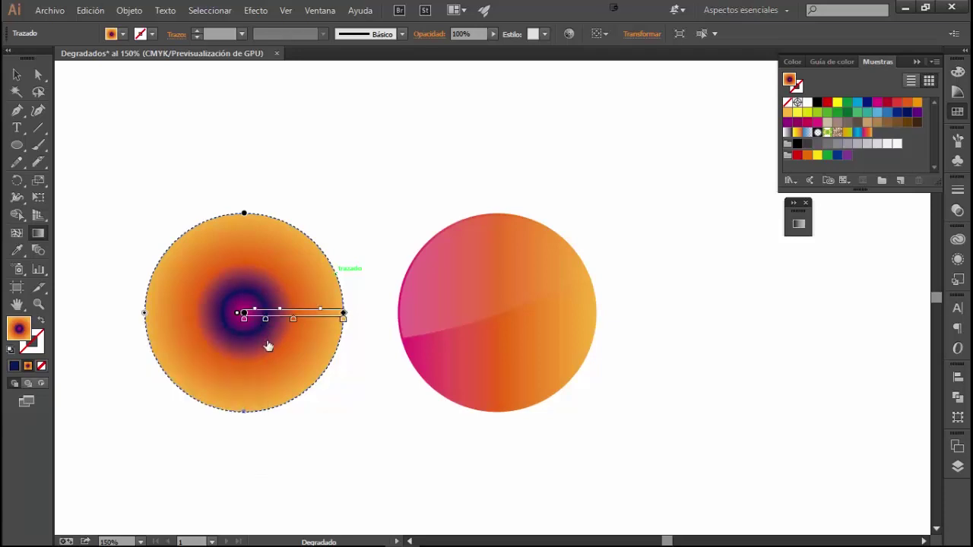
{"action": "left_click_drag", "start_coordinate": [266, 318], "coordinate": [268, 349]}
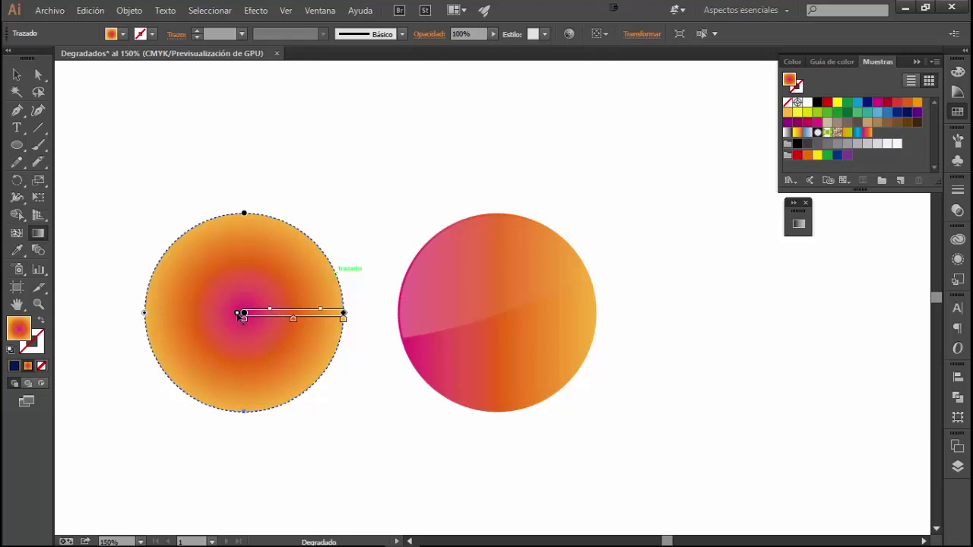
{"action": "mouse_move", "coordinate": [240, 318]}
{"action": "left_mouse_down"}
{"action": "mouse_move", "coordinate": [203, 365]}
{"action": "mouse_move", "coordinate": [211, 383]}
{"action": "left_mouse_up"}
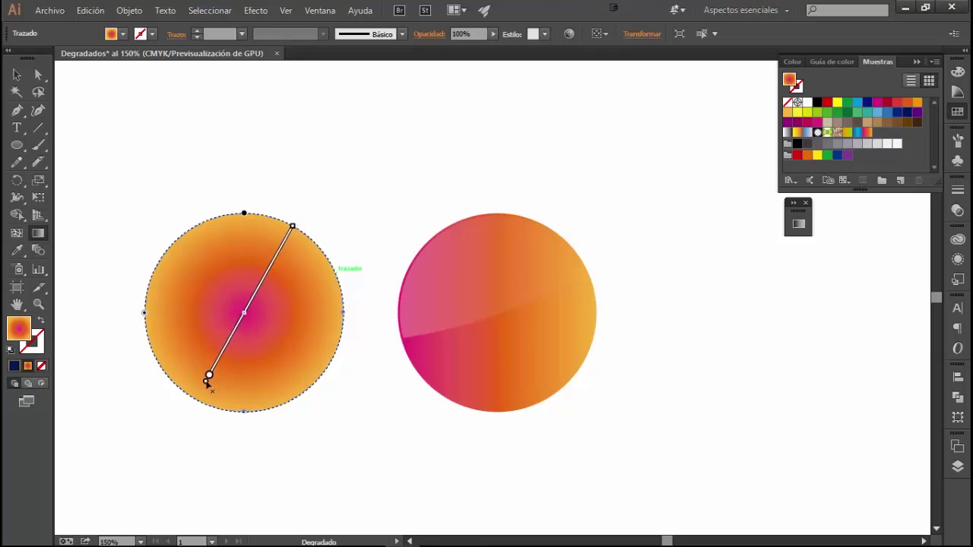
{"action": "mouse_move", "coordinate": [211, 383]}
{"action": "left_mouse_down"}
{"action": "mouse_move", "coordinate": [245, 392]}
{"action": "mouse_move", "coordinate": [207, 395]}
{"action": "left_mouse_up"}
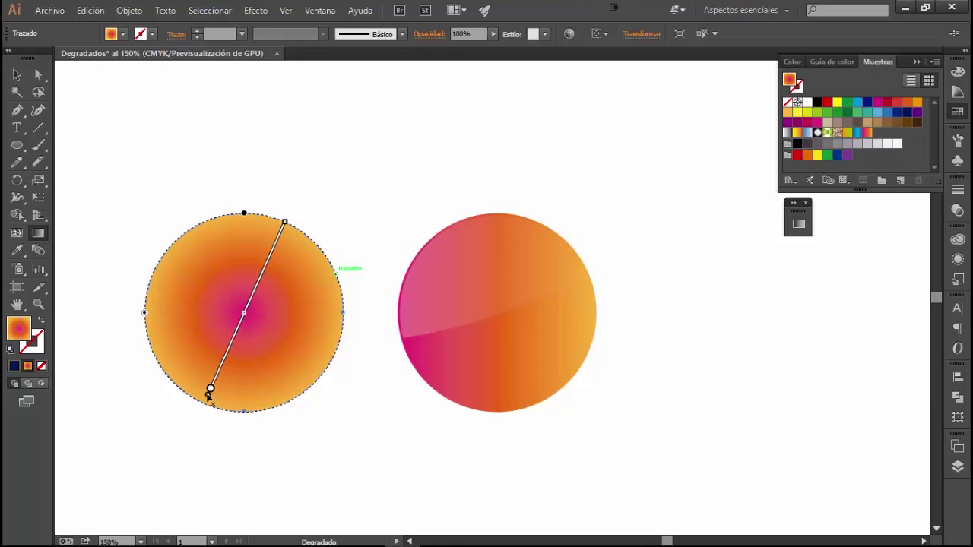
Step: Drag the radial gradient's origin down to the bottom edge of the left circle
{"action": "left_click_drag", "start_coordinate": [208, 396], "coordinate": [244, 405]}
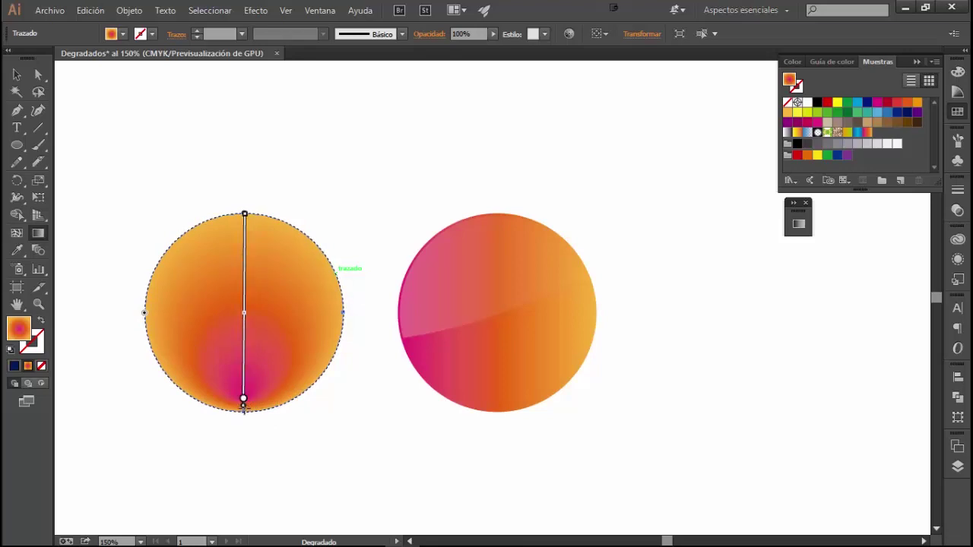
{"action": "left_click_drag", "start_coordinate": [240, 408], "coordinate": [243, 404]}
{"action": "left_click", "coordinate": [17, 75]}
{"action": "left_click", "coordinate": [266, 129]}
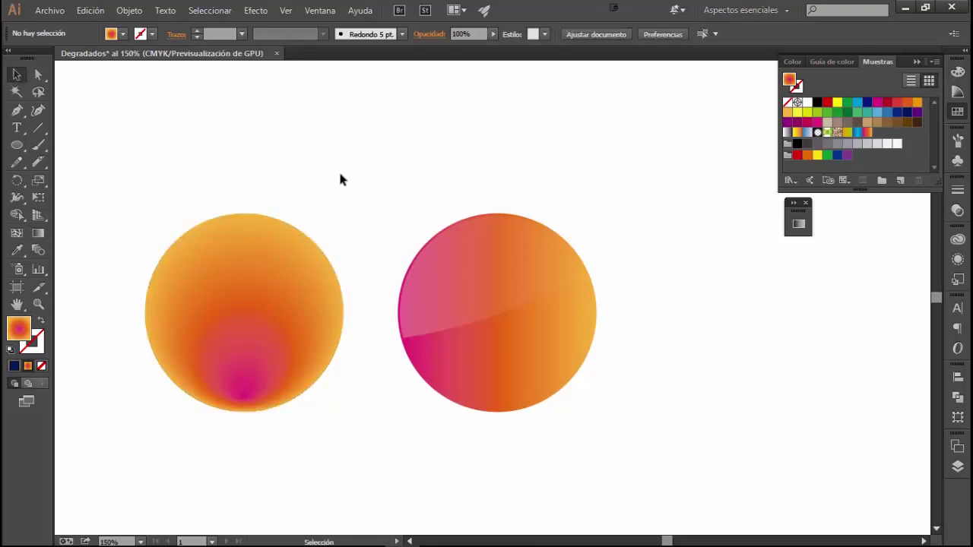
Step: Make the gradient's outer top stop crimson, keeping the bright spot at the bottom
{"action": "left_click", "coordinate": [245, 323]}
{"action": "left_click", "coordinate": [38, 233]}
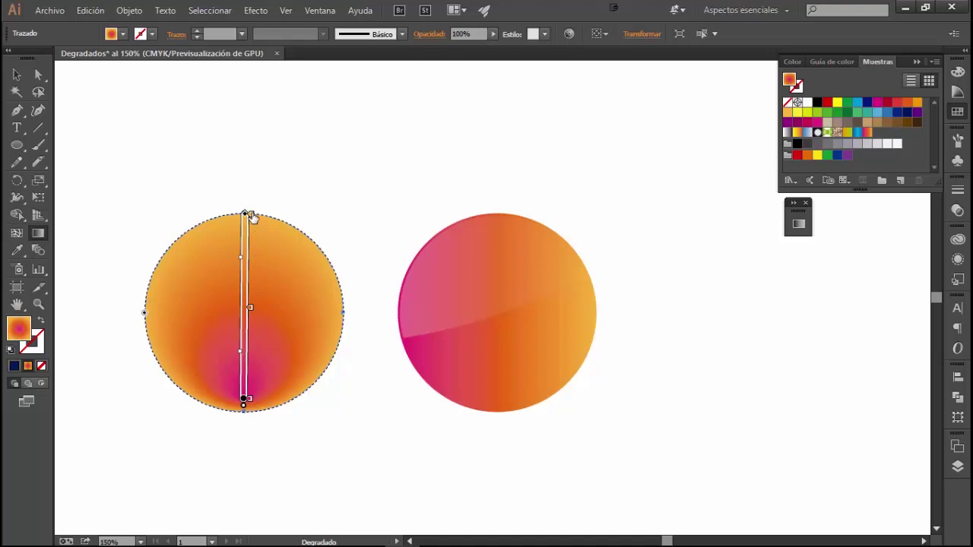
{"action": "double_click", "coordinate": [250, 216]}
{"action": "left_click", "coordinate": [202, 258]}
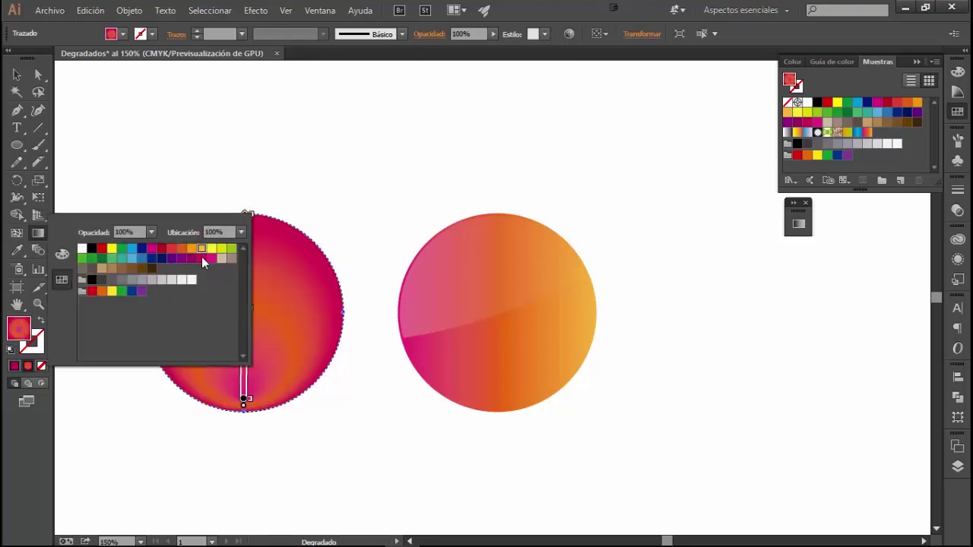
{"action": "left_click", "coordinate": [260, 173]}
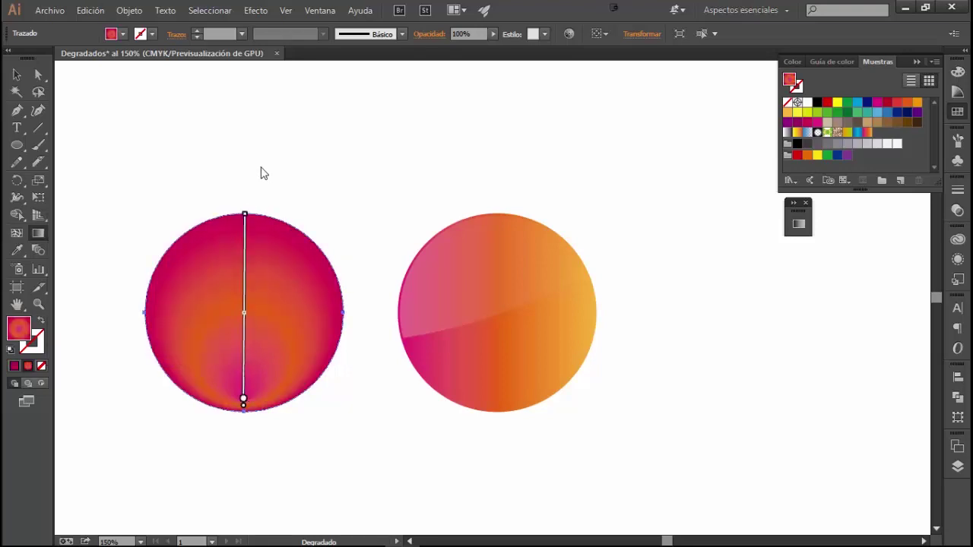
{"action": "key", "text": "ctrl+z"}
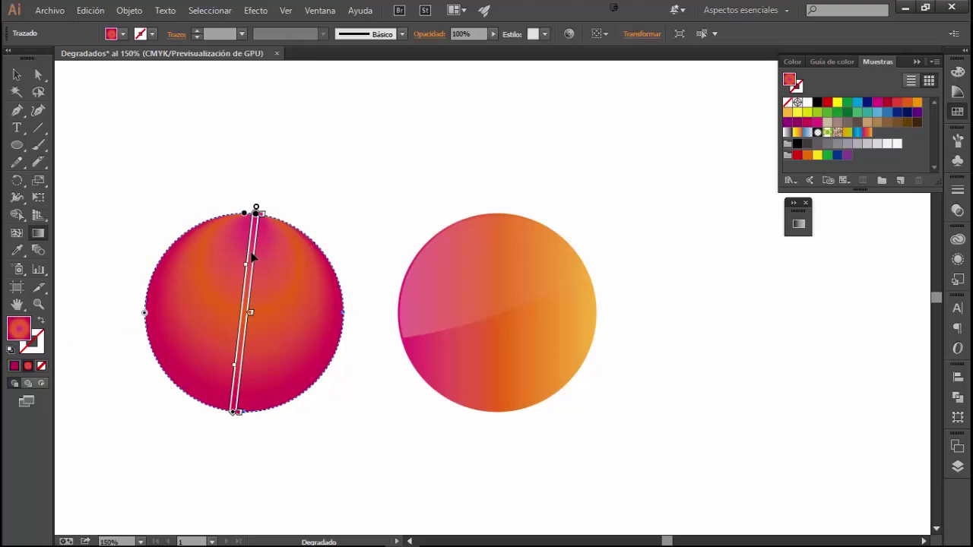
{"action": "key", "text": "ctrl+z"}
{"action": "key", "text": "v"}
{"action": "left_click", "coordinate": [351, 154]}
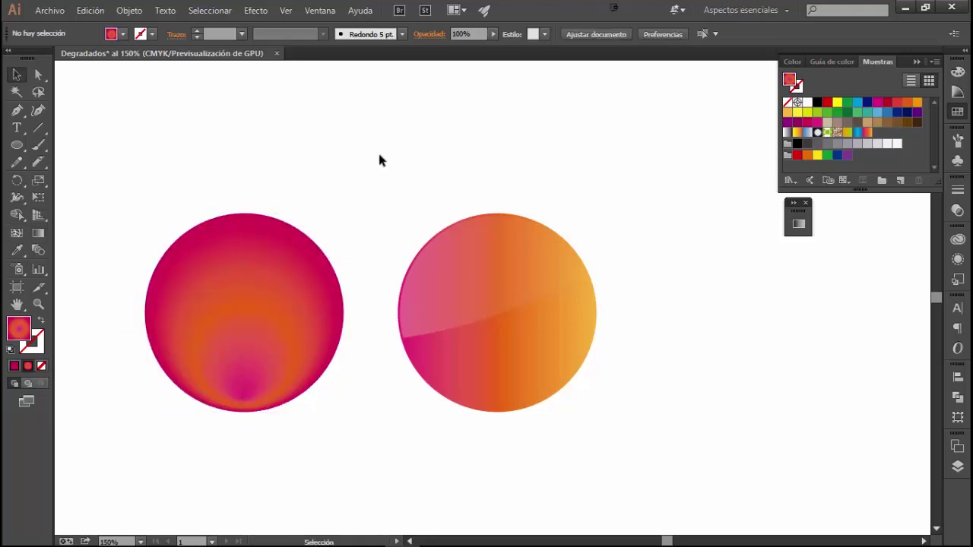
{"action": "left_click", "coordinate": [17, 146]}
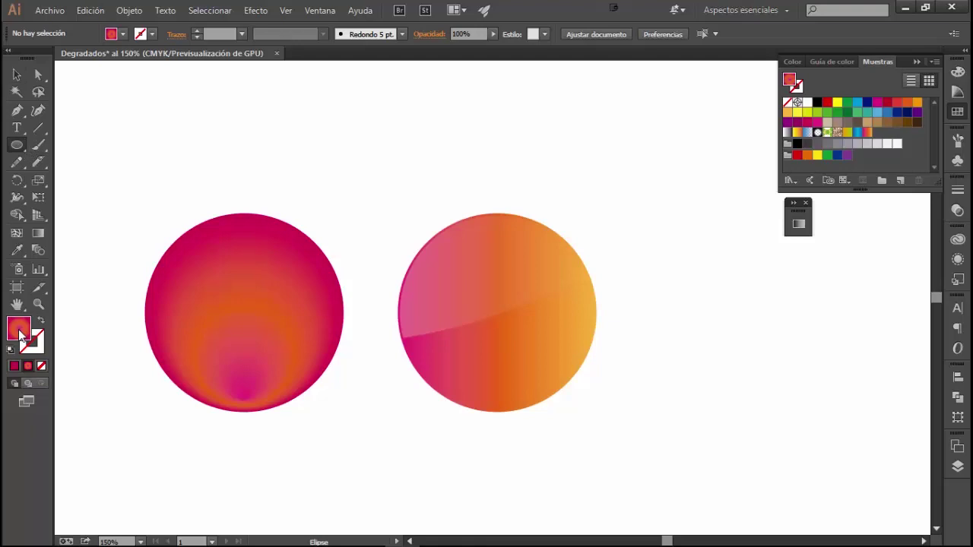
Step: Set the fill colour to white and draw a smaller circle from the left circle's centre
{"action": "double_click", "coordinate": [23, 330]}
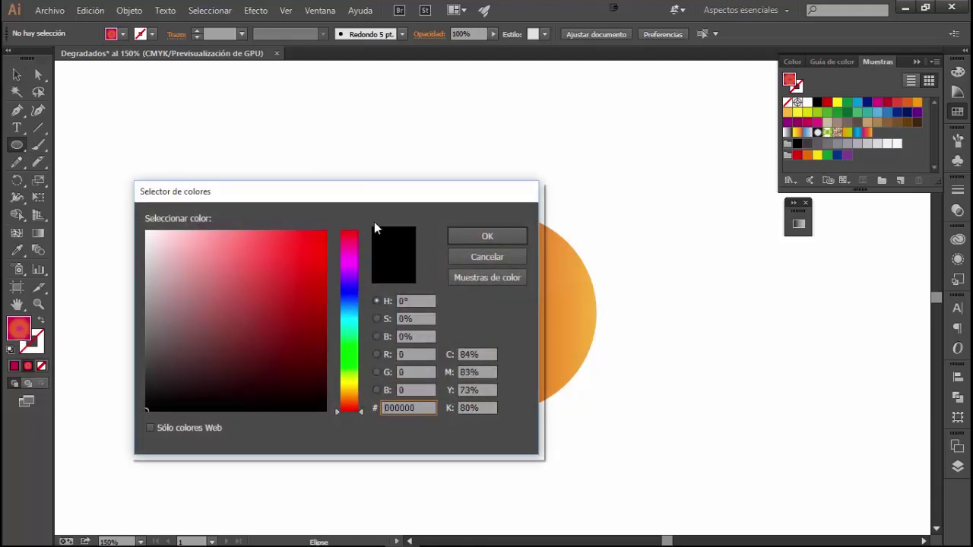
{"action": "left_click_drag", "start_coordinate": [170, 231], "coordinate": [124, 220]}
{"action": "left_click", "coordinate": [460, 234]}
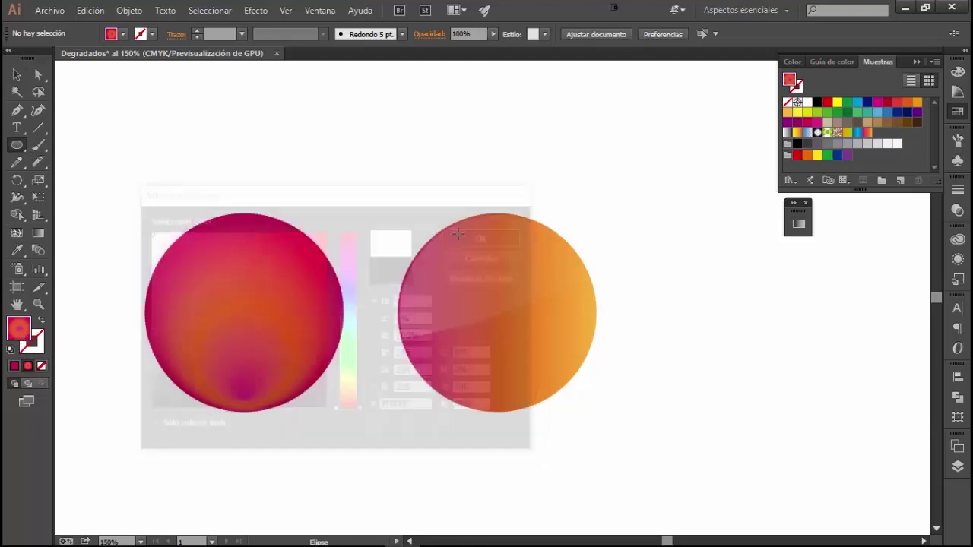
{"action": "left_click_drag", "start_coordinate": [244, 315], "coordinate": [299, 369]}
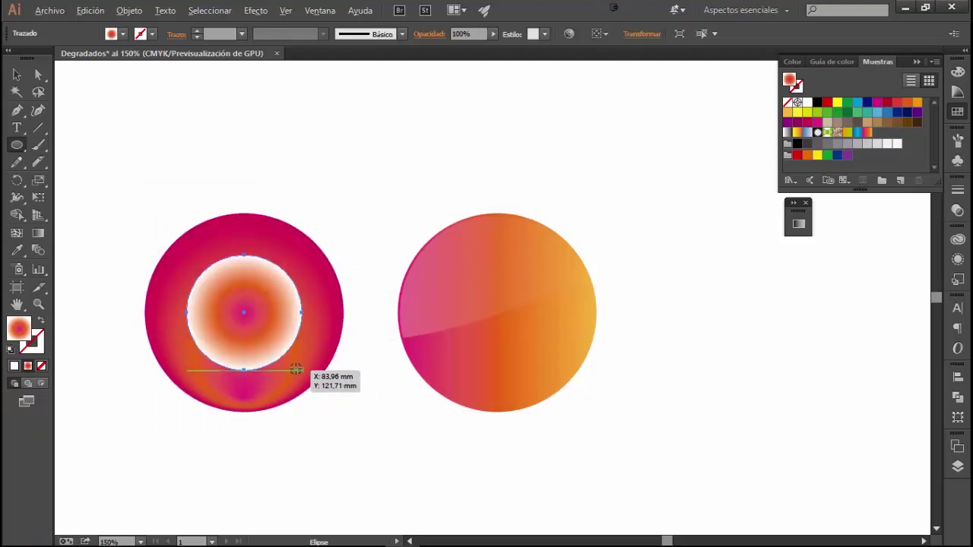
Step: Fill the inner circle with the white swatch and move it up near the sphere's top
{"action": "key", "text": "v"}
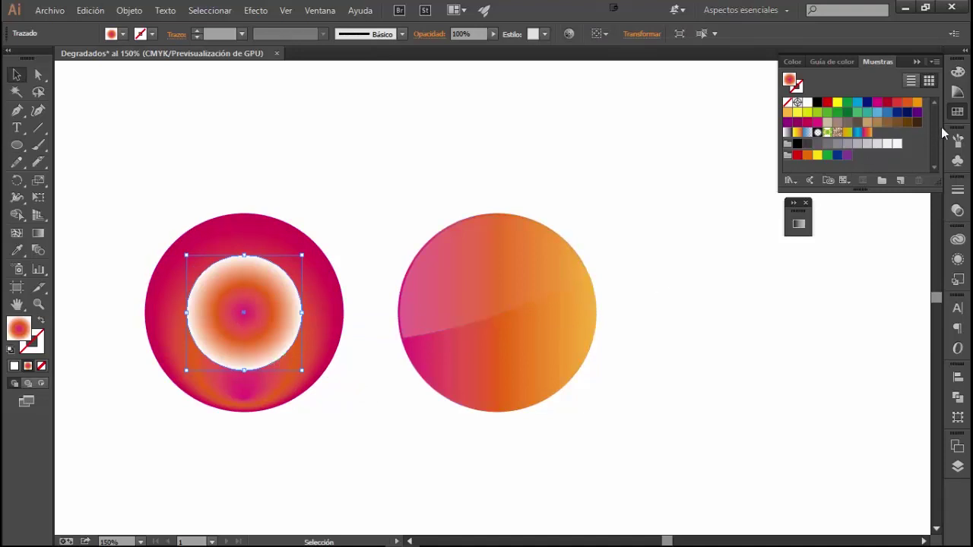
{"action": "left_click", "coordinate": [807, 102]}
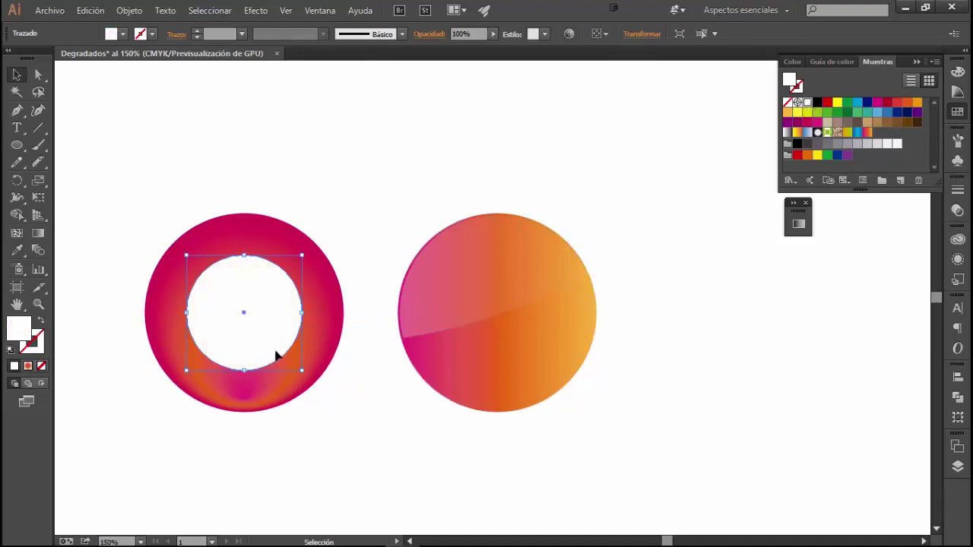
{"action": "left_click_drag", "start_coordinate": [271, 337], "coordinate": [267, 297]}
{"action": "key", "text": "Down"}
{"action": "key", "text": "Down"}
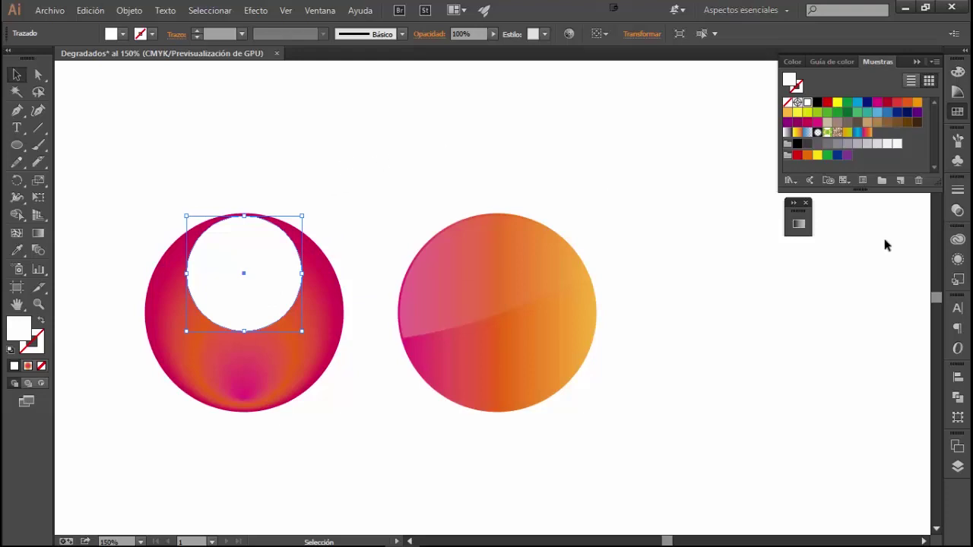
Step: Choose the Blanco, Negro white-to-black linear preset from the Gradient panel's preset list
{"action": "left_click", "coordinate": [799, 223]}
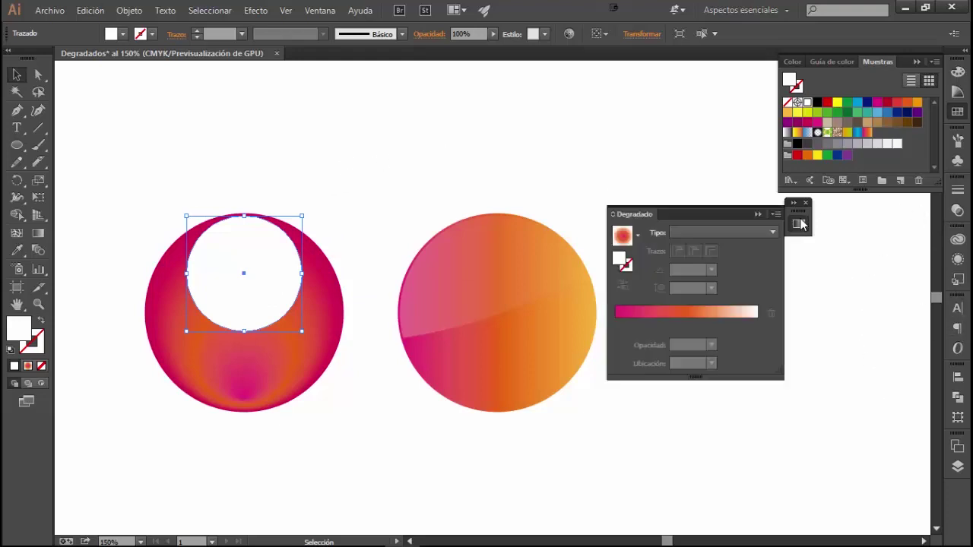
{"action": "left_click", "coordinate": [640, 236]}
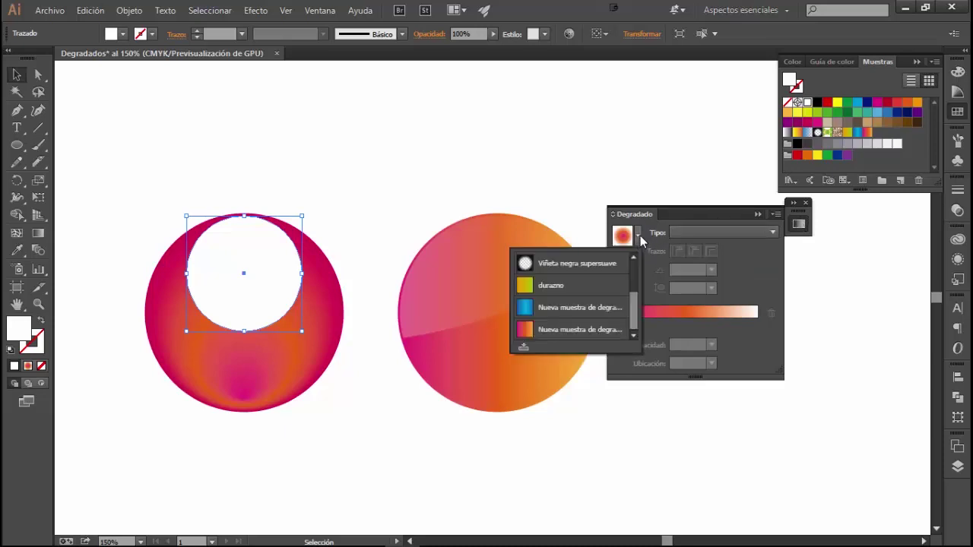
{"action": "left_click", "coordinate": [505, 115]}
{"action": "left_click", "coordinate": [350, 150]}
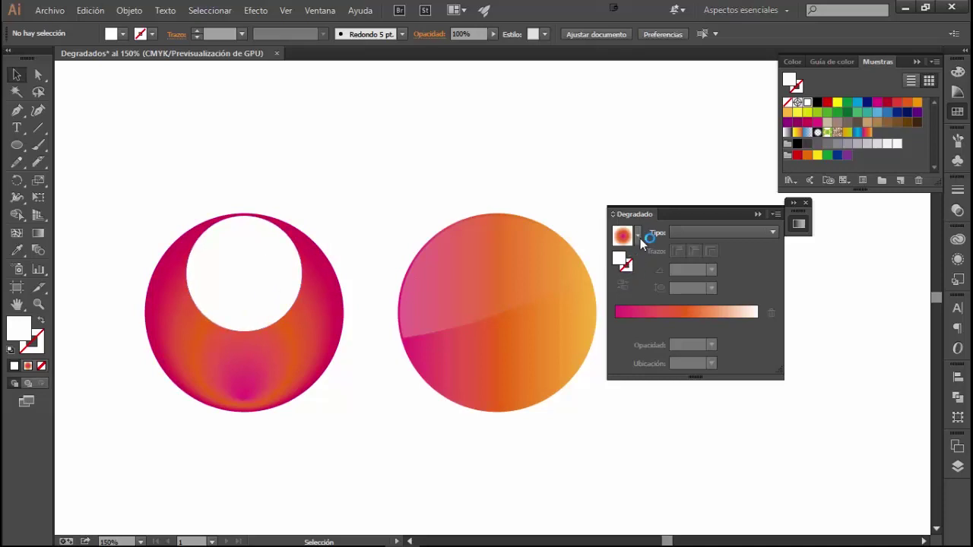
{"action": "left_click", "coordinate": [639, 234]}
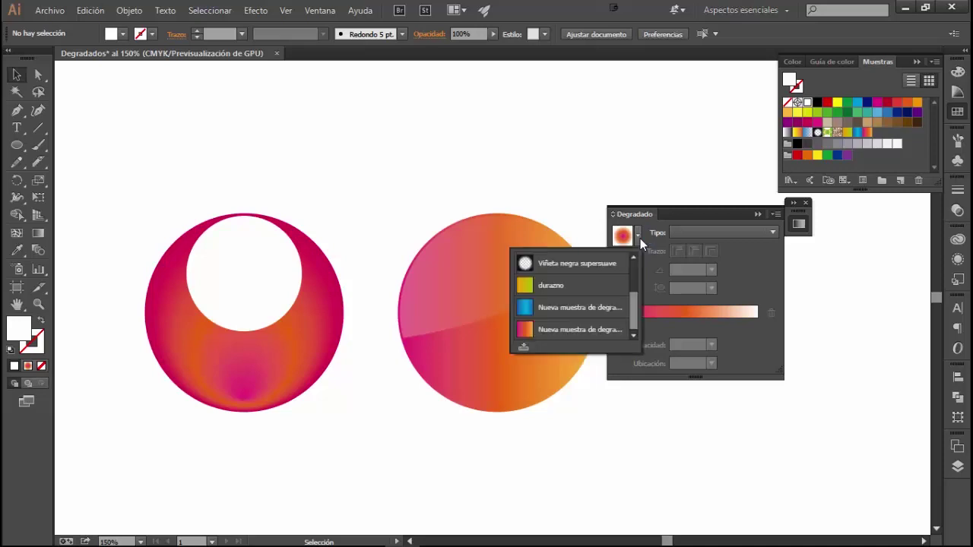
{"action": "left_click_drag", "start_coordinate": [636, 308], "coordinate": [636, 276]}
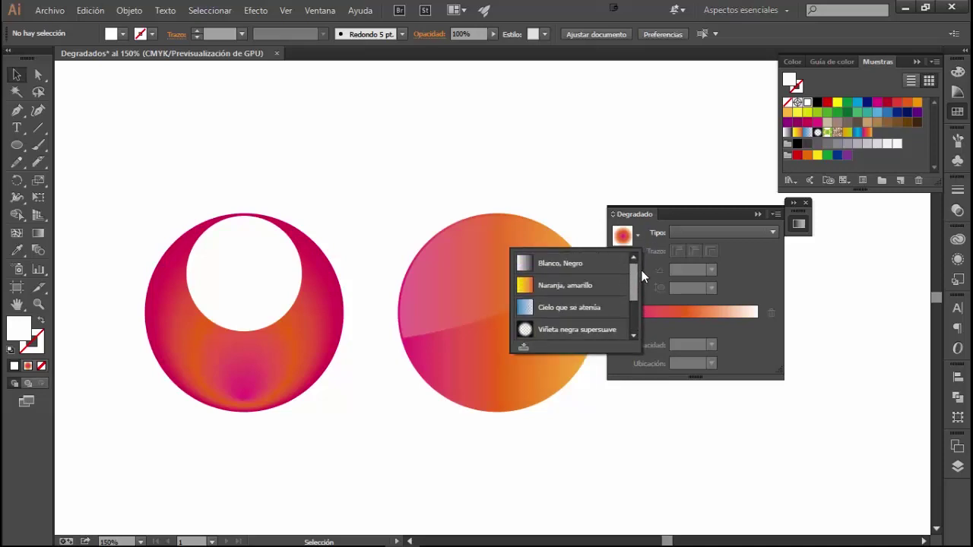
{"action": "left_click", "coordinate": [570, 267]}
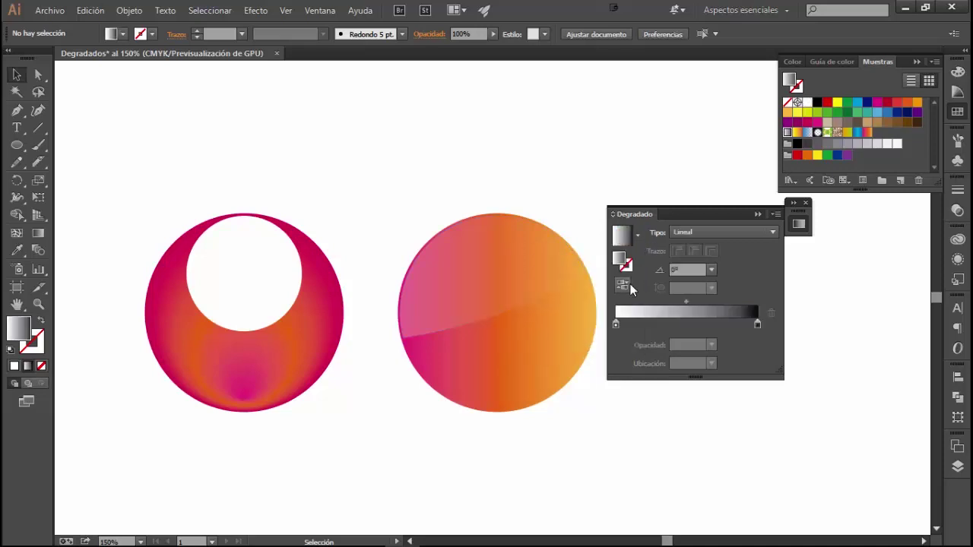
{"action": "double_click", "coordinate": [758, 325]}
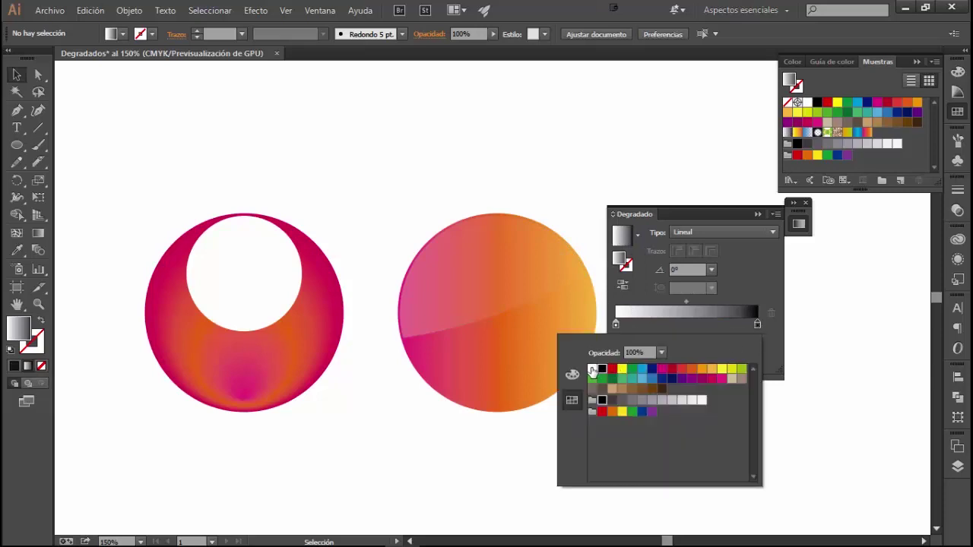
Step: Change the black end stop to white and set its opacity to 0%
{"action": "left_click", "coordinate": [592, 369]}
{"action": "left_click", "coordinate": [763, 337]}
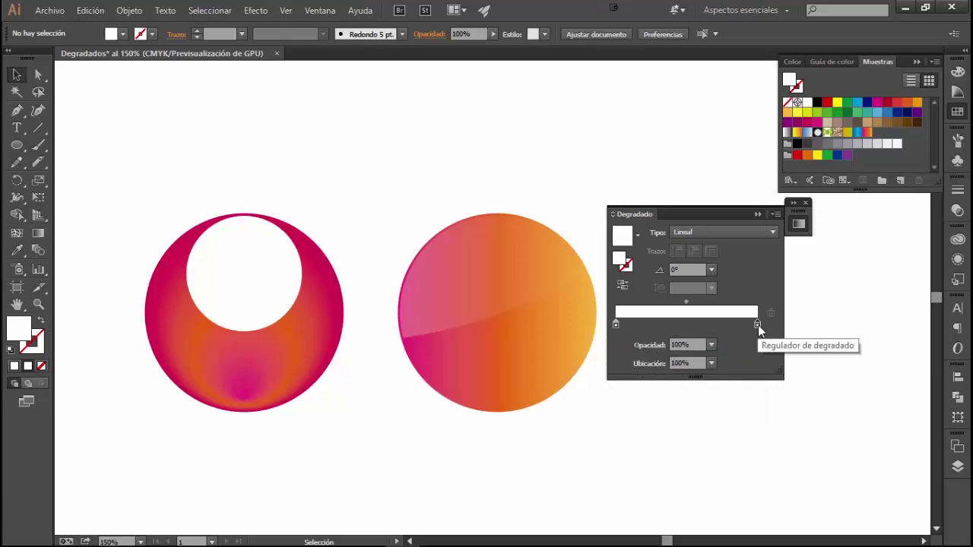
{"action": "left_click", "coordinate": [698, 344]}
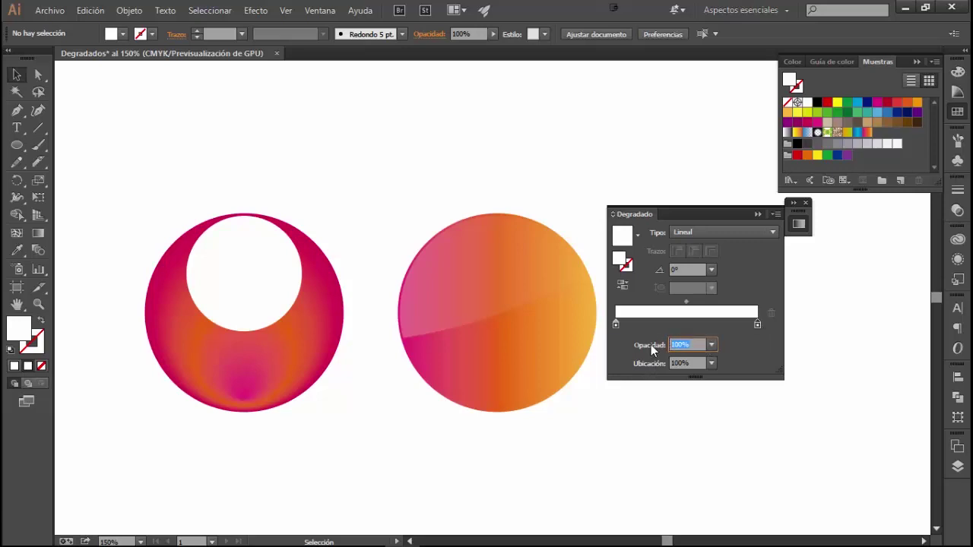
{"action": "type", "text": "0"}
{"action": "key", "text": "Return"}
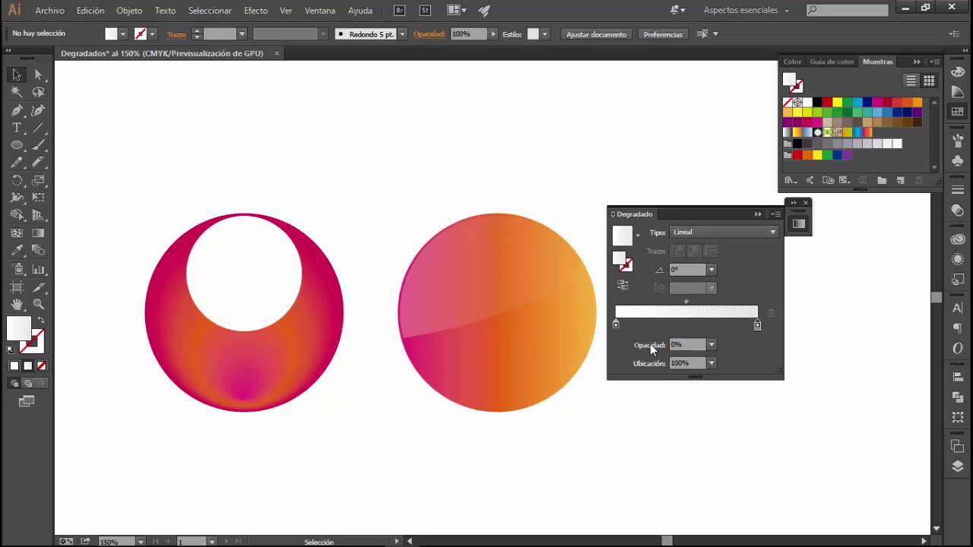
{"action": "left_click", "coordinate": [616, 324]}
{"action": "left_click", "coordinate": [758, 326]}
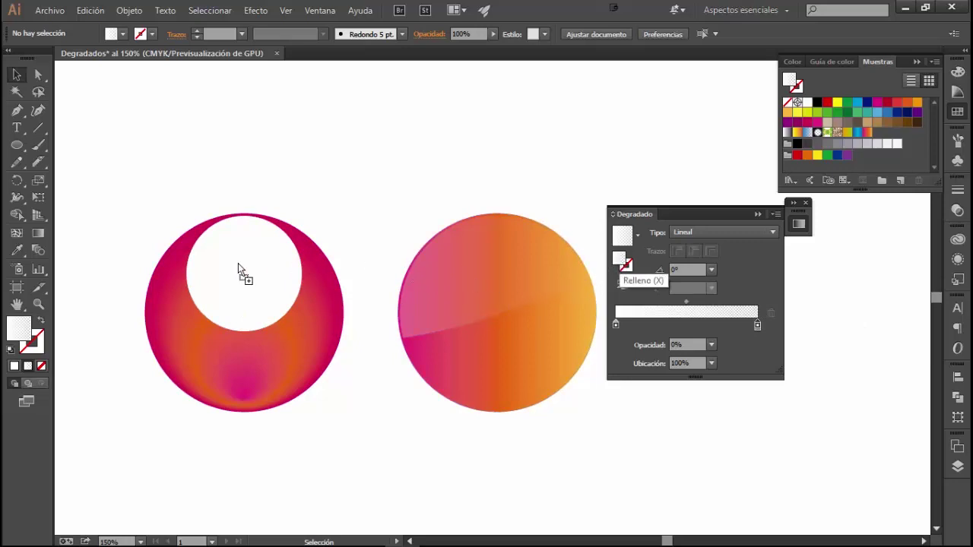
Step: Apply the white-to-transparent gradient to the inner circle, fading vertically across it
{"action": "left_click_drag", "start_coordinate": [244, 271], "coordinate": [245, 273]}
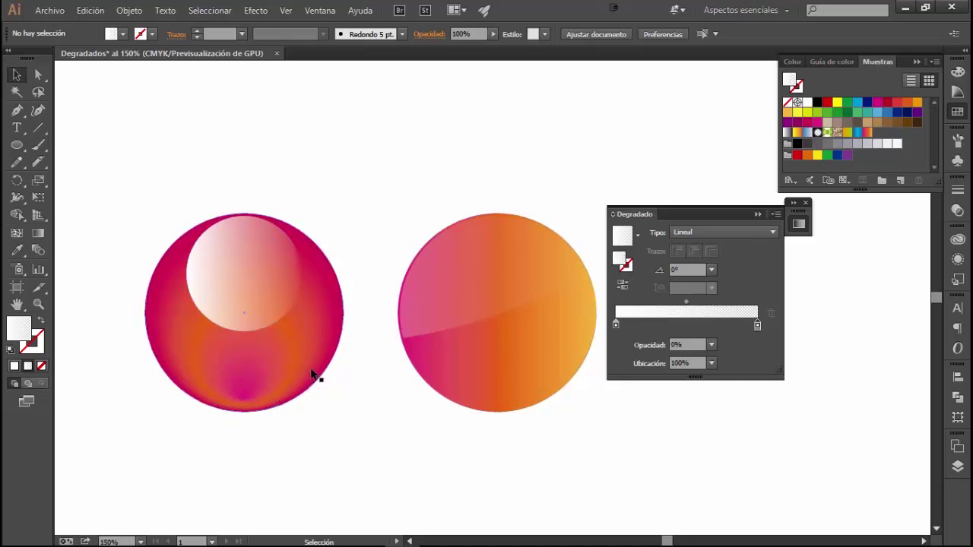
{"action": "left_click", "coordinate": [265, 276]}
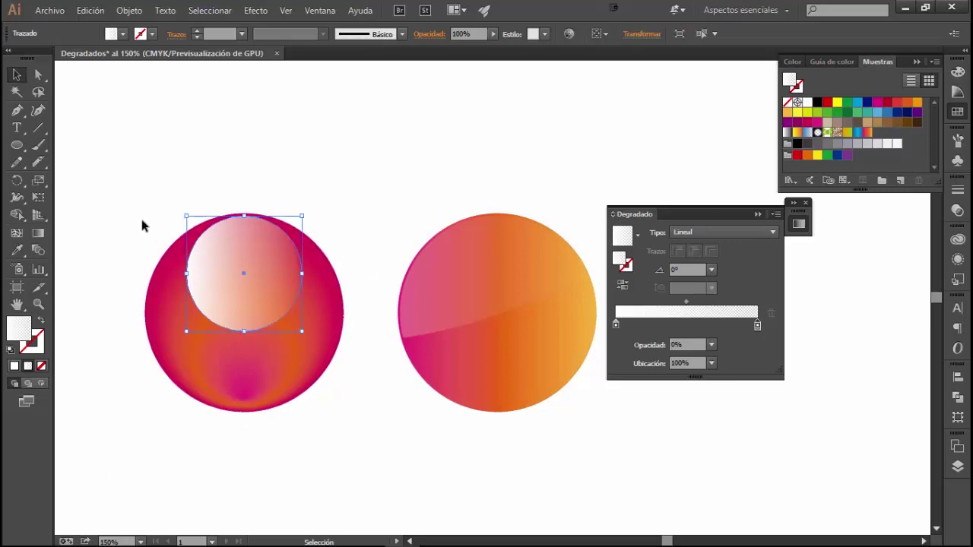
{"action": "left_click", "coordinate": [38, 232]}
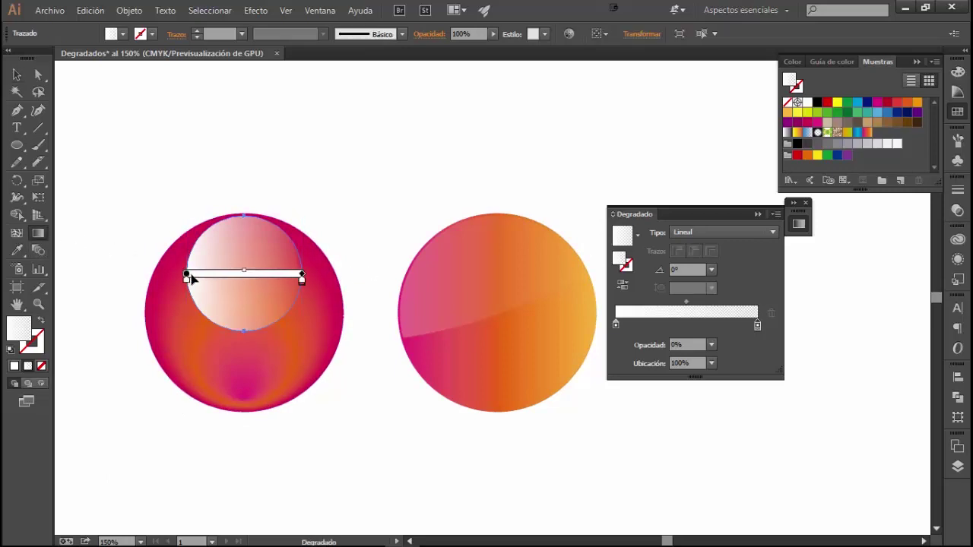
{"action": "left_click", "coordinate": [682, 269]}
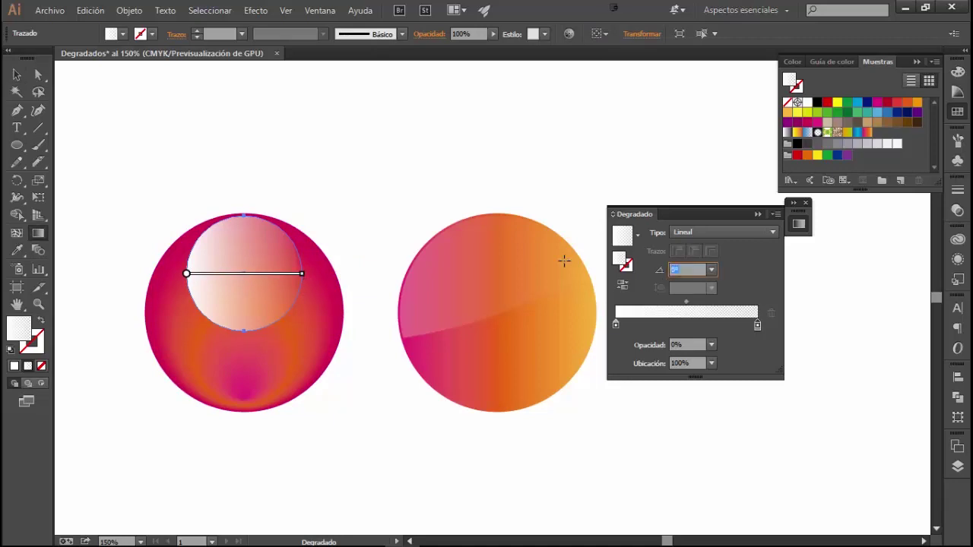
{"action": "type", "text": "90"}
{"action": "key", "text": "Return"}
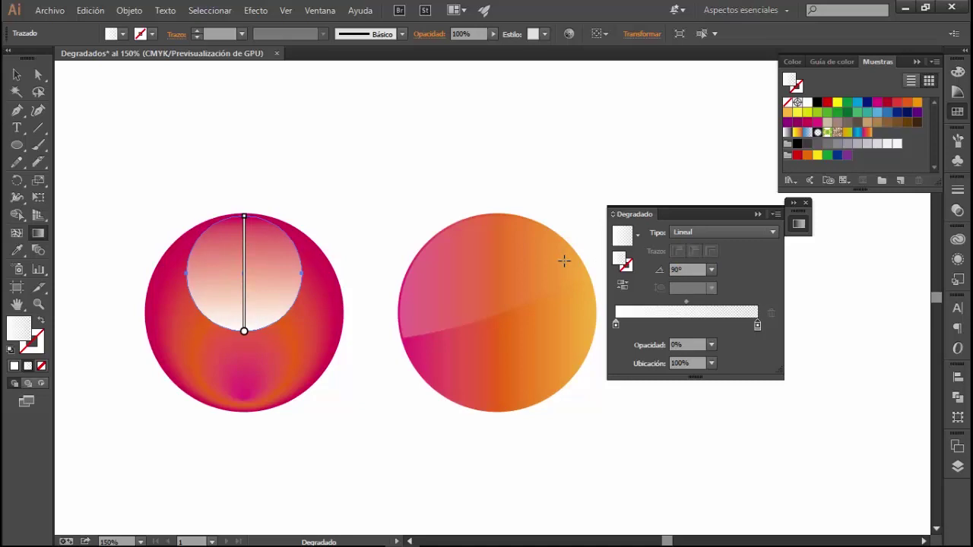
{"action": "left_click_drag", "start_coordinate": [186, 275], "coordinate": [302, 277]}
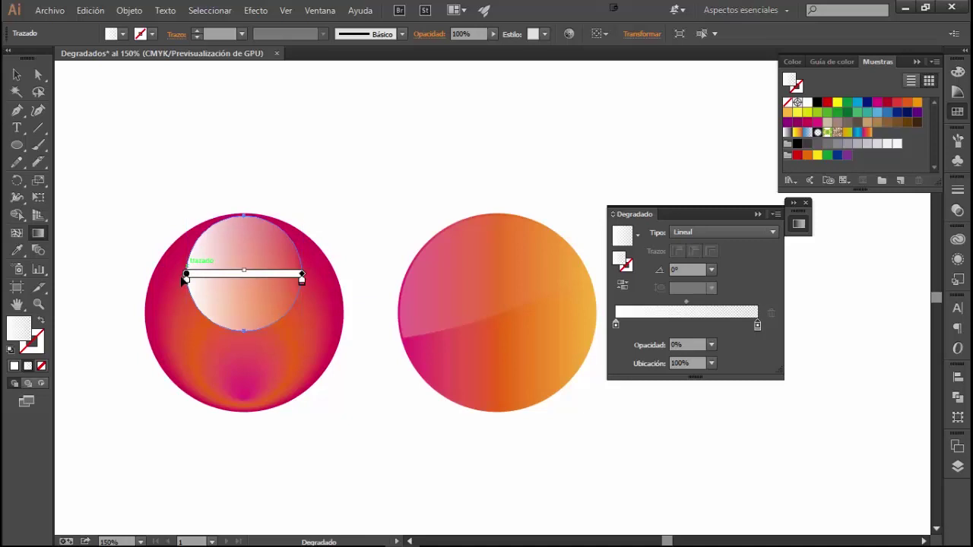
{"action": "left_click_drag", "start_coordinate": [308, 277], "coordinate": [288, 325]}
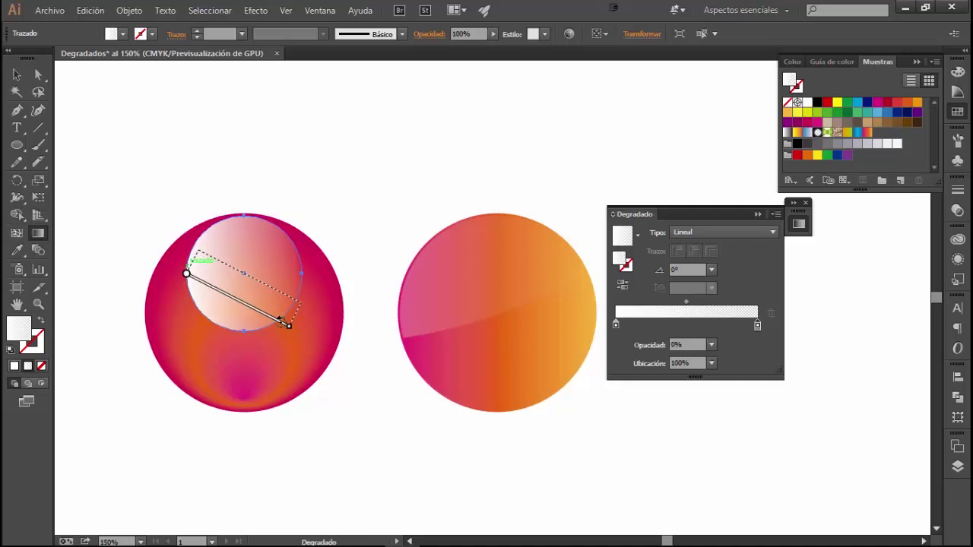
{"action": "left_click_drag", "start_coordinate": [287, 324], "coordinate": [187, 349]}
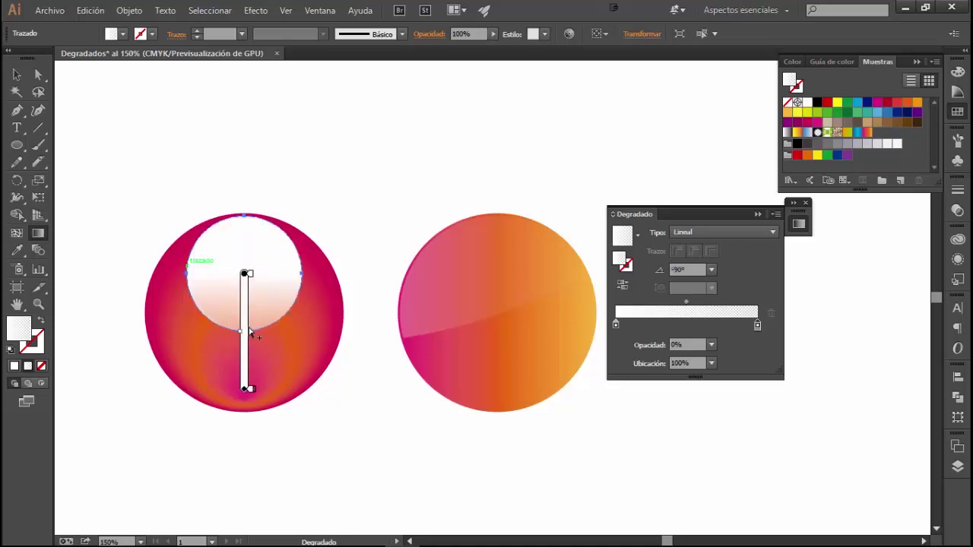
{"action": "left_click_drag", "start_coordinate": [244, 324], "coordinate": [243, 272]}
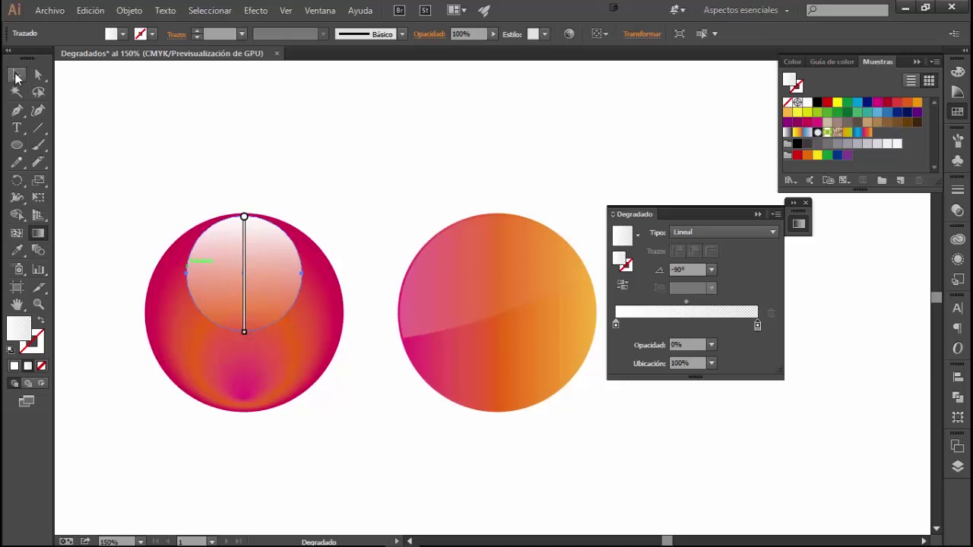
Step: Shift the highlight's fade higher up the inner circle
{"action": "left_click", "coordinate": [17, 76]}
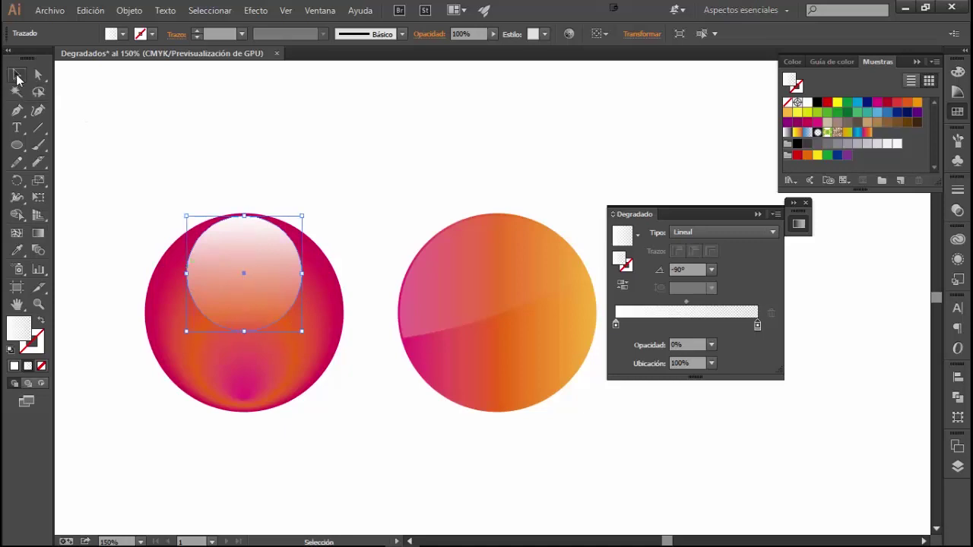
{"action": "left_click", "coordinate": [465, 185]}
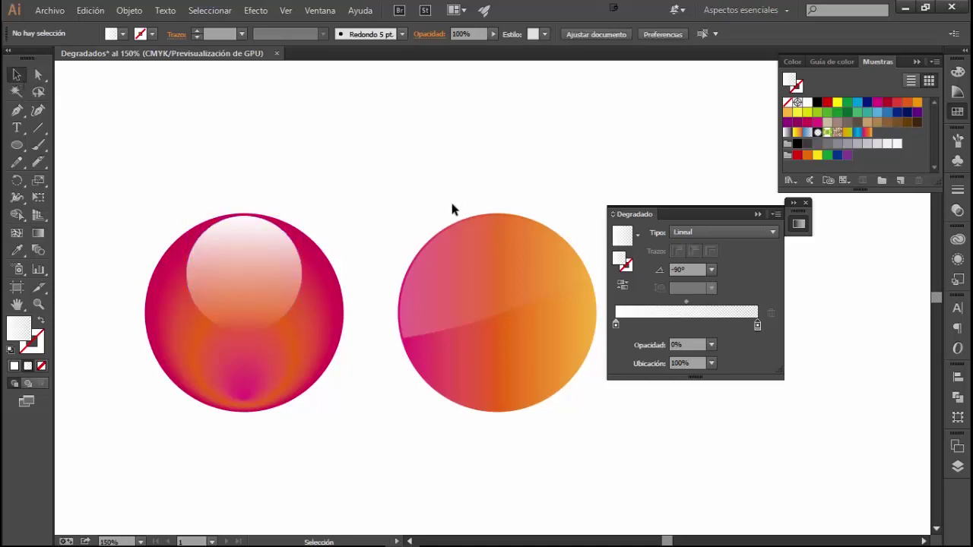
{"action": "left_click", "coordinate": [190, 278]}
{"action": "left_click", "coordinate": [261, 266]}
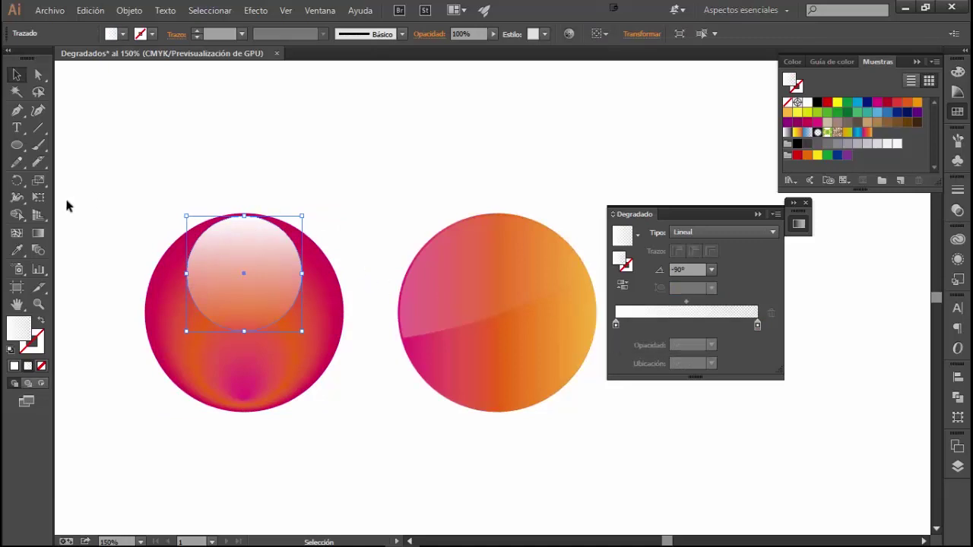
{"action": "left_click", "coordinate": [38, 233]}
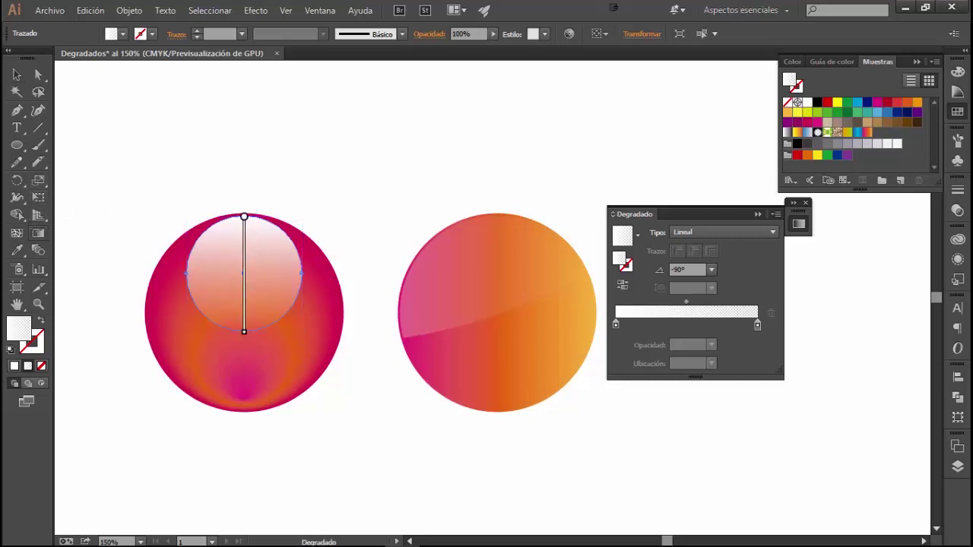
{"action": "left_click_drag", "start_coordinate": [244, 256], "coordinate": [245, 222]}
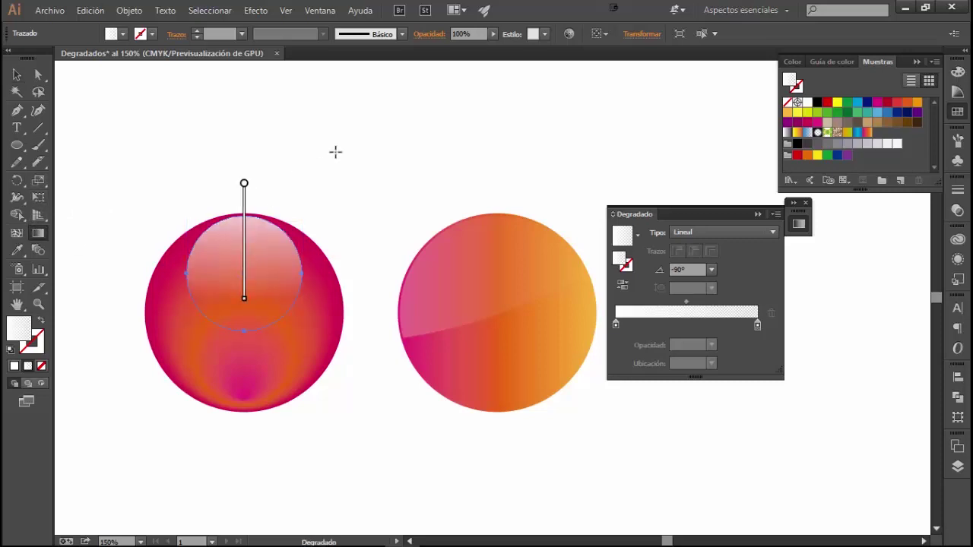
{"action": "left_click", "coordinate": [16, 75]}
{"action": "left_click", "coordinate": [324, 114]}
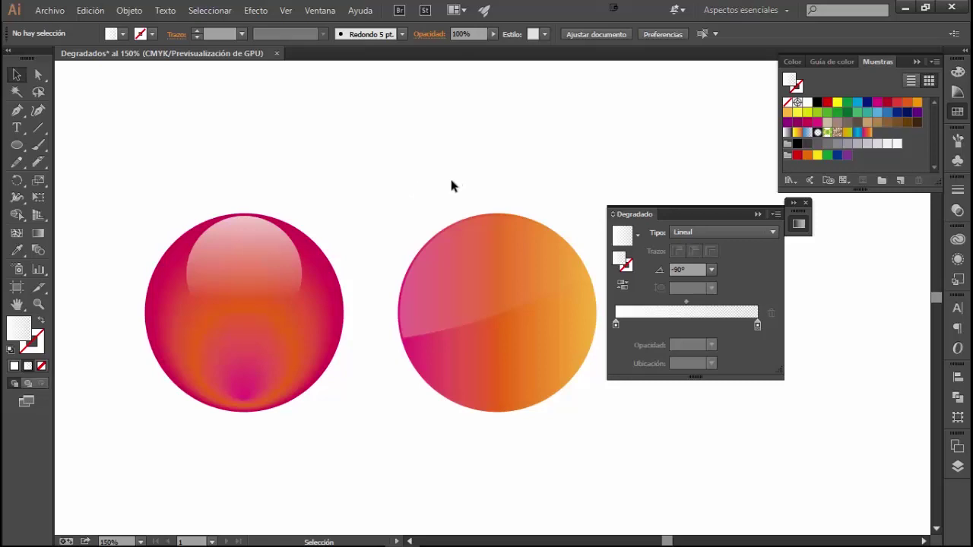
Step: Inspect the highlight's transparent end stop and marquee-select the whole left sphere to check it
{"action": "left_click", "coordinate": [238, 276]}
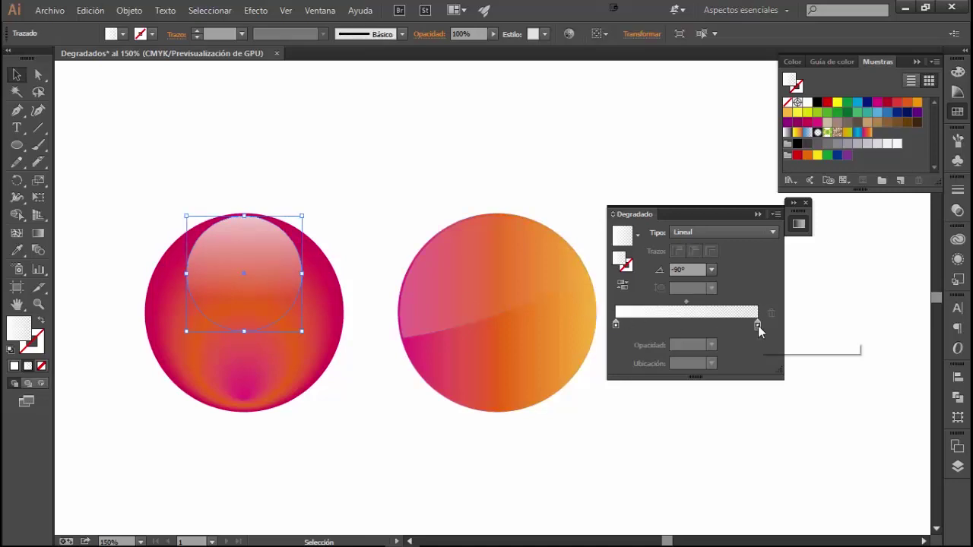
{"action": "left_click", "coordinate": [757, 327]}
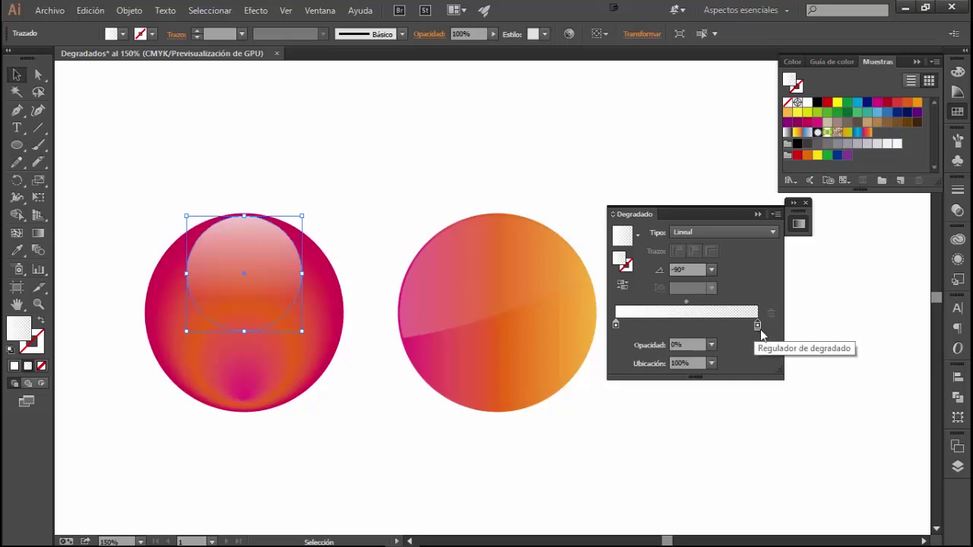
{"action": "left_click", "coordinate": [428, 148]}
{"action": "left_click", "coordinate": [236, 282]}
{"action": "left_click", "coordinate": [425, 143]}
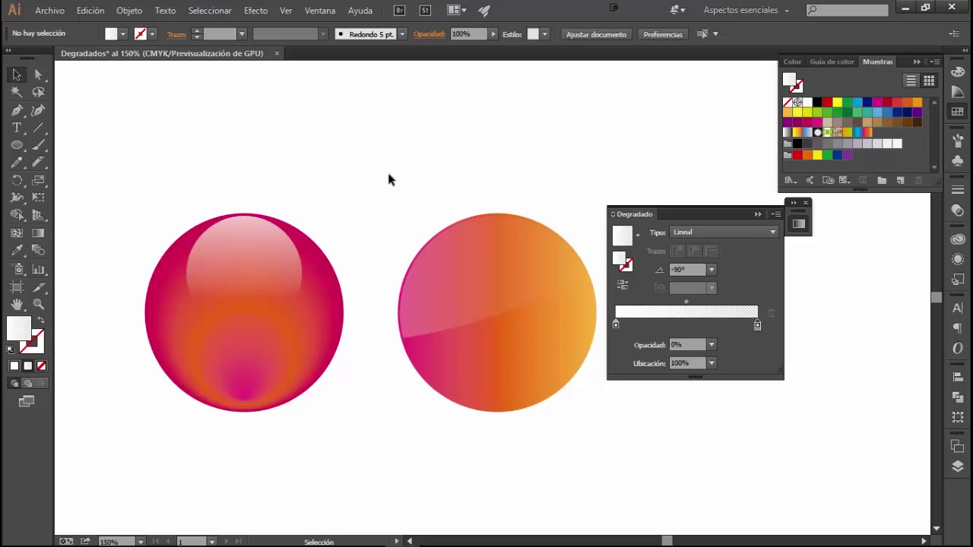
{"action": "left_click", "coordinate": [210, 277]}
{"action": "left_click", "coordinate": [324, 175]}
{"action": "left_click_drag", "start_coordinate": [358, 158], "coordinate": [132, 472]}
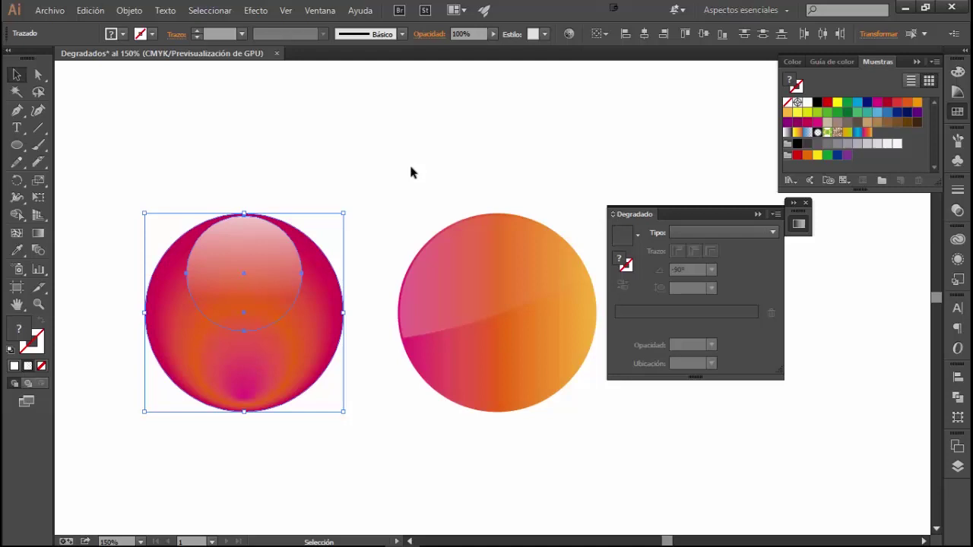
{"action": "left_click", "coordinate": [411, 172]}
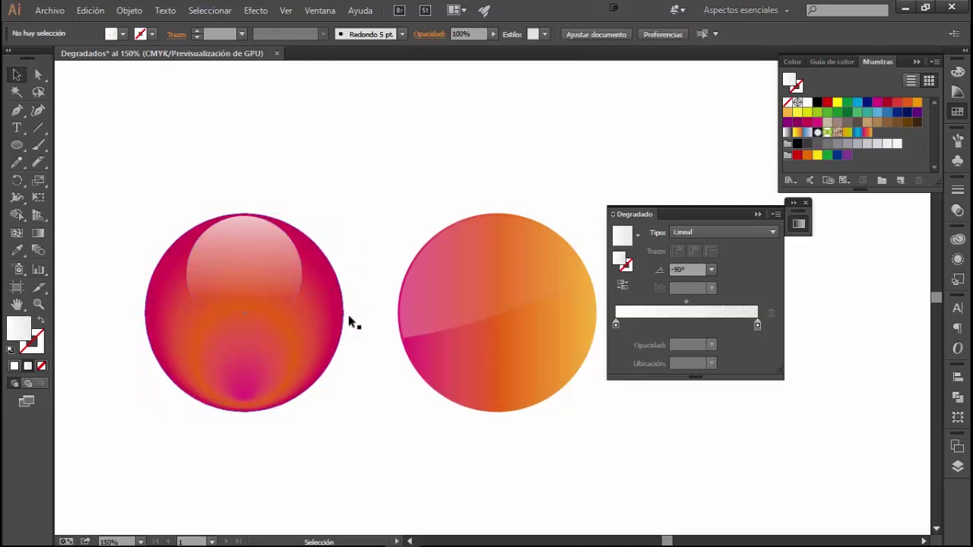
Step: Collapse the Gradient and Swatches panels and Shift+Alt-drag a copy of the middle circle rightward
{"action": "left_click", "coordinate": [799, 225]}
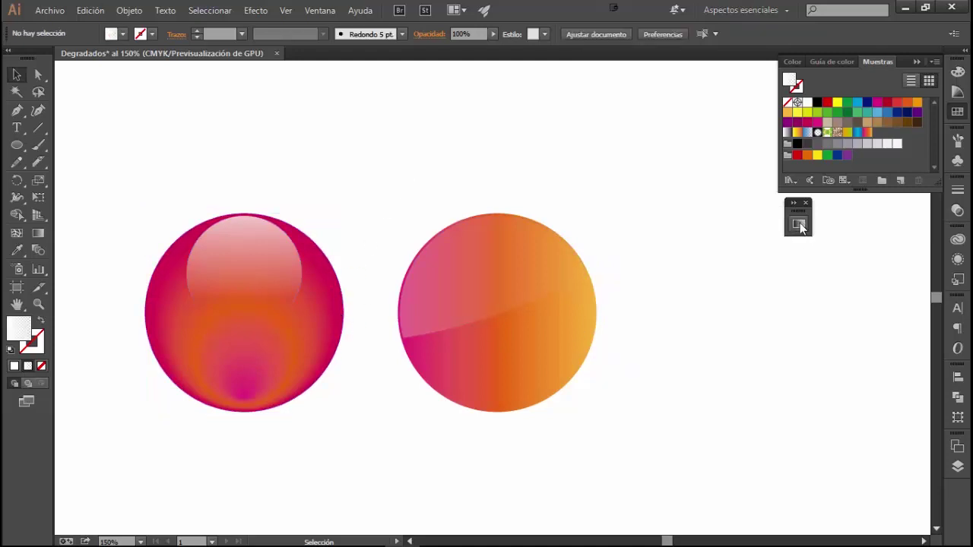
{"action": "left_click_drag", "start_coordinate": [799, 224], "coordinate": [360, 143]}
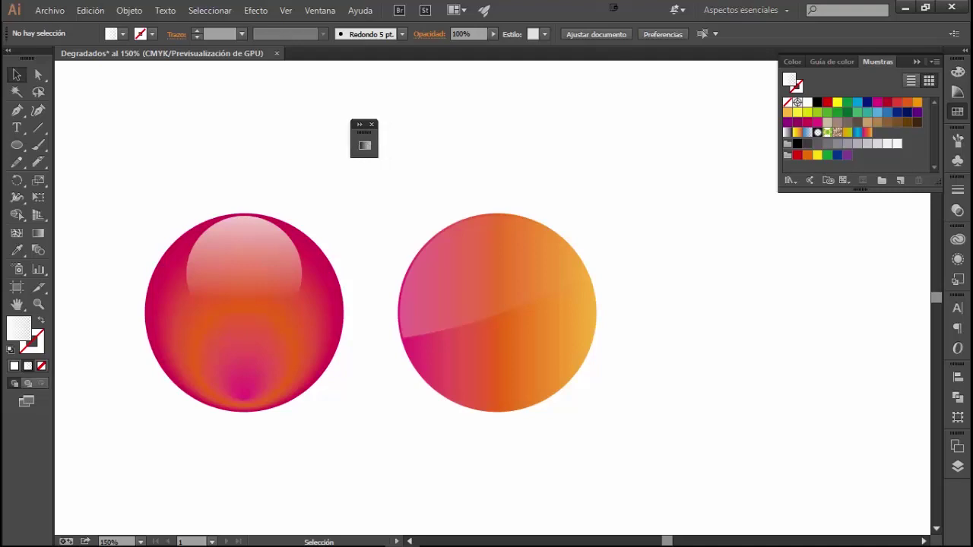
{"action": "left_click", "coordinate": [948, 120]}
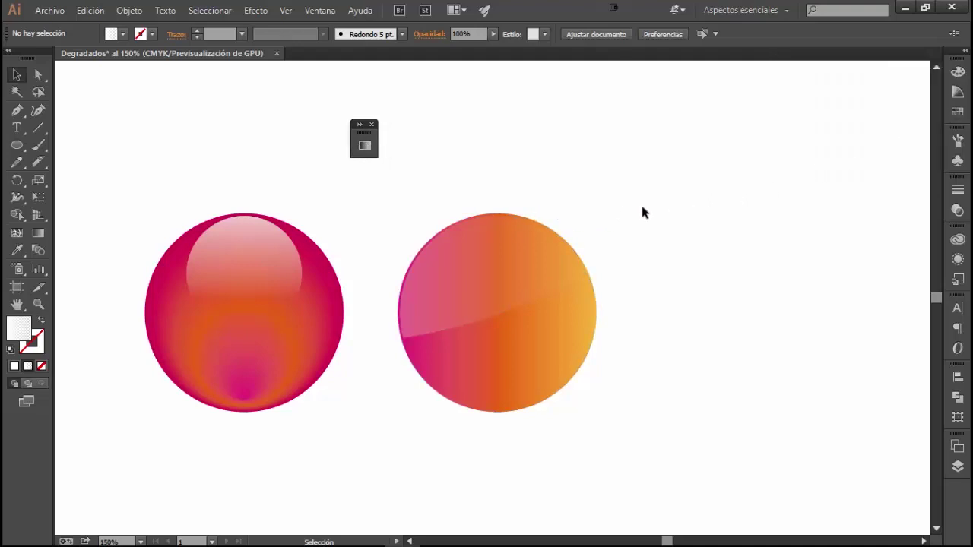
{"action": "left_click", "coordinate": [17, 146]}
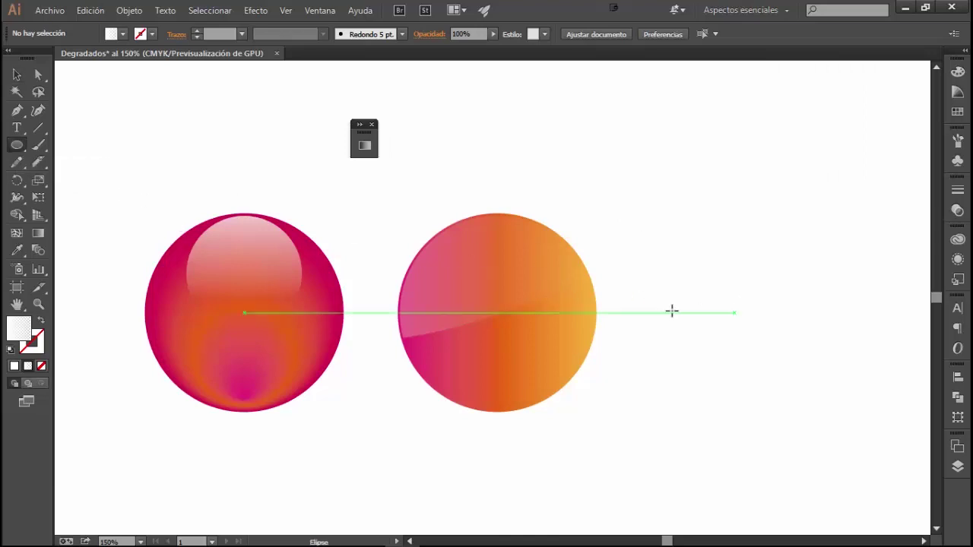
{"action": "key", "text": "b"}
{"action": "key", "text": "v"}
{"action": "mouse_move", "coordinate": [522, 339]}
{"action": "left_mouse_down"}
{"action": "mouse_move", "coordinate": [764, 360]}
{"action": "mouse_move", "coordinate": [748, 360]}
{"action": "left_mouse_up"}
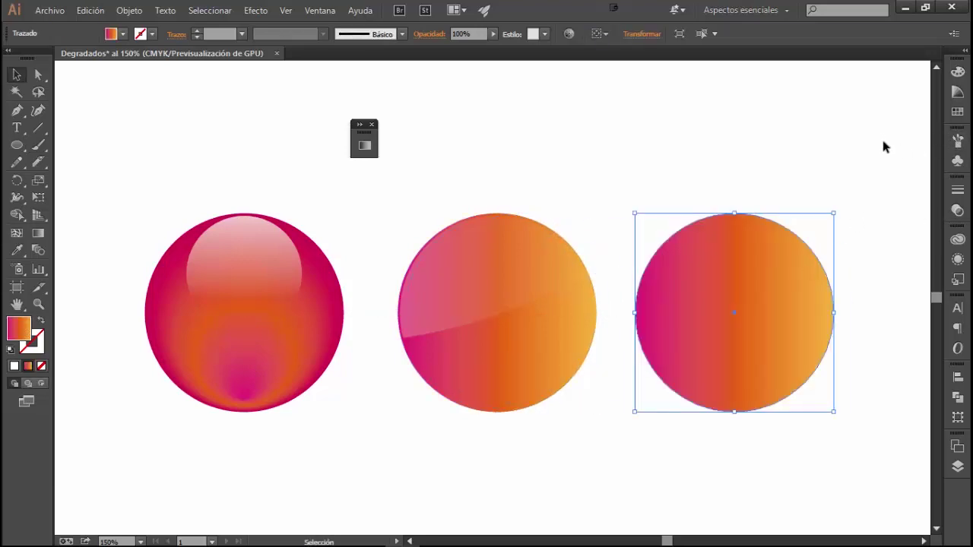
{"action": "left_click", "coordinate": [365, 145]}
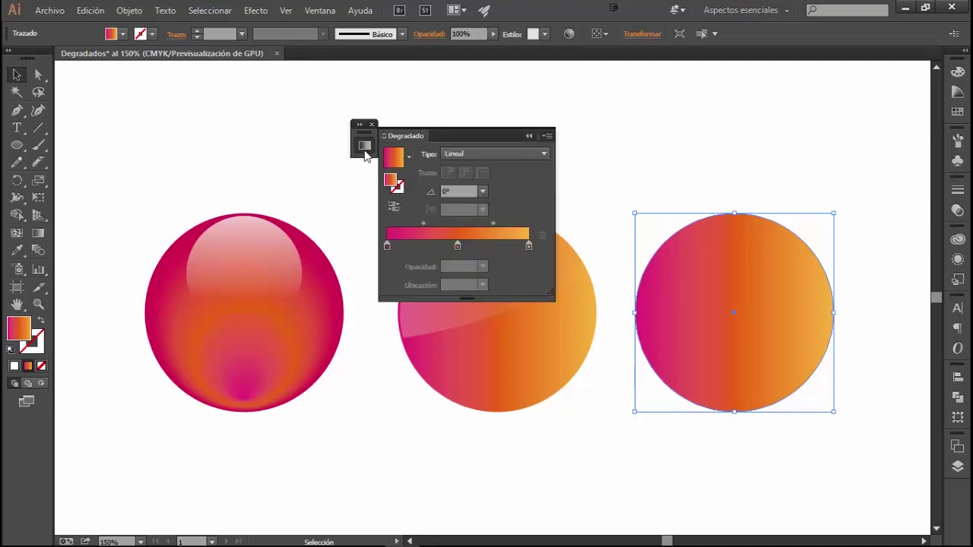
Step: Apply the Blanco, Negro preset to the right circle at a 90° angle
{"action": "left_click", "coordinate": [409, 158]}
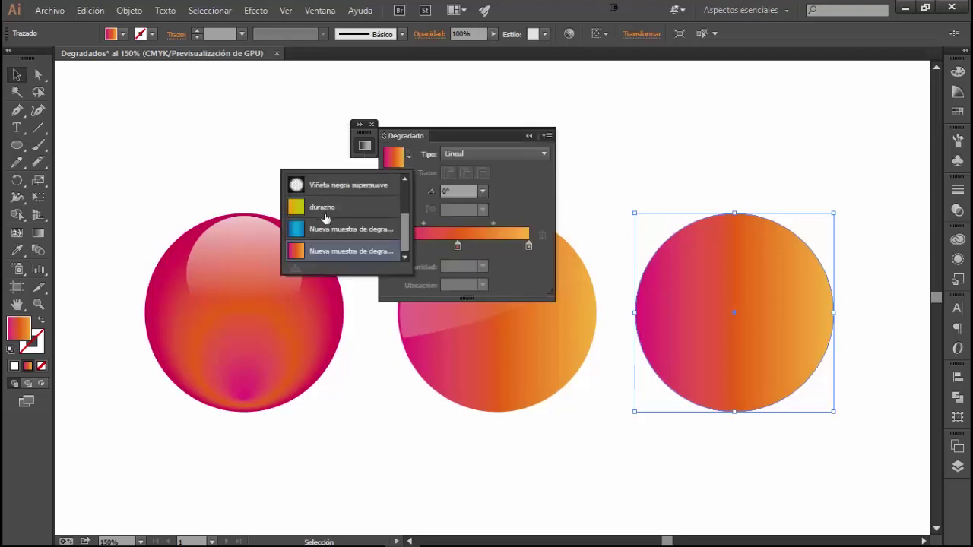
{"action": "scroll", "coordinate": [327, 221], "scroll_direction": "up", "scroll_amount": 3}
{"action": "left_click", "coordinate": [295, 186]}
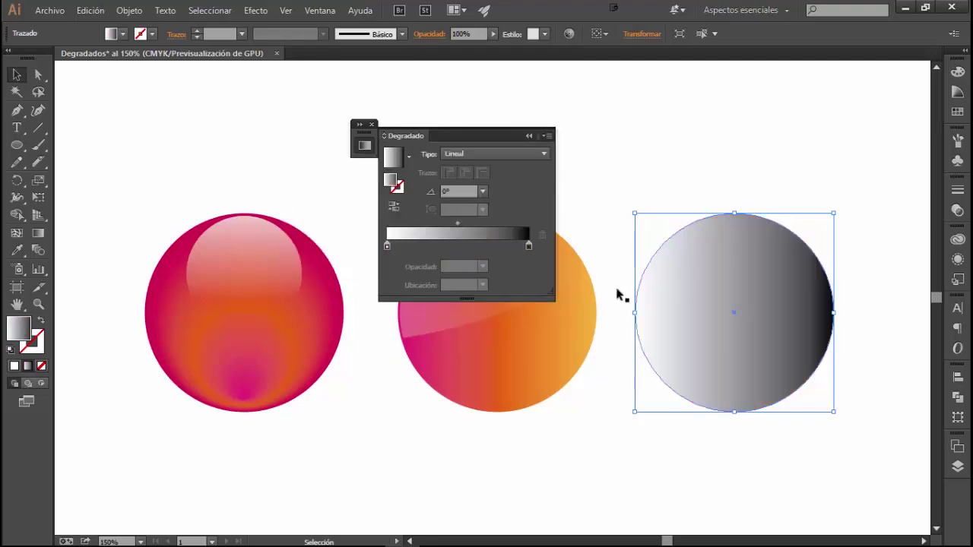
{"action": "left_click", "coordinate": [475, 195]}
{"action": "type", "text": "90"}
{"action": "key", "text": "Return"}
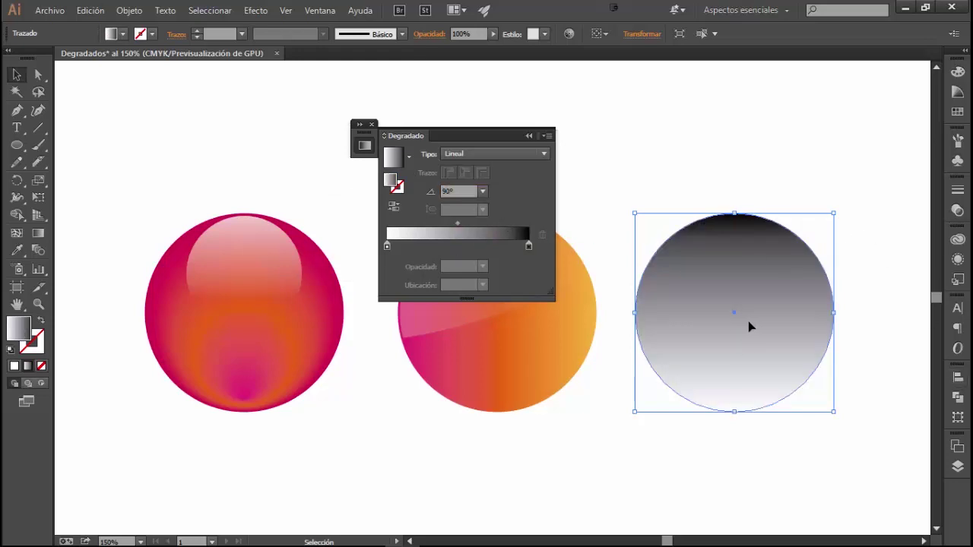
Step: Change the gradient's light stop to a light grey swatch
{"action": "left_click", "coordinate": [387, 247]}
{"action": "double_click", "coordinate": [387, 249]}
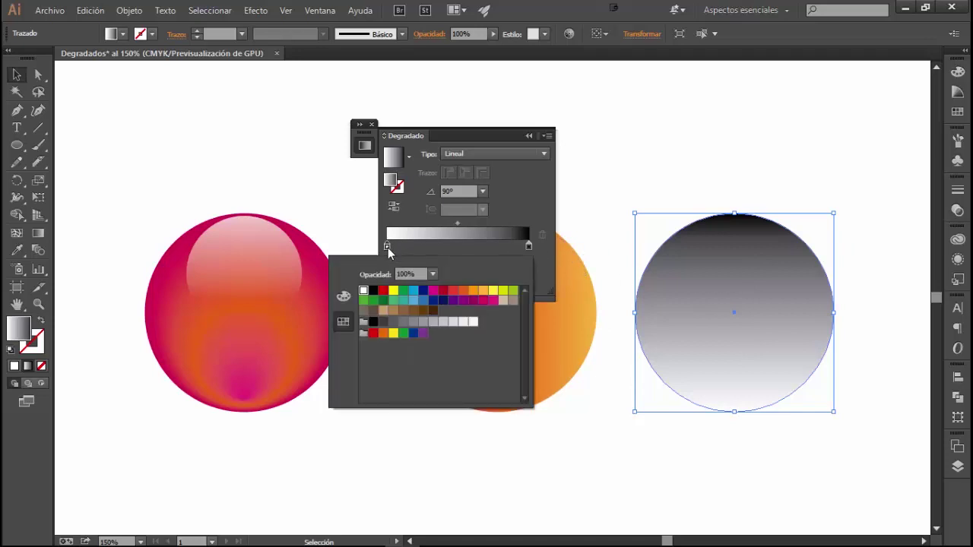
{"action": "left_click", "coordinate": [442, 323]}
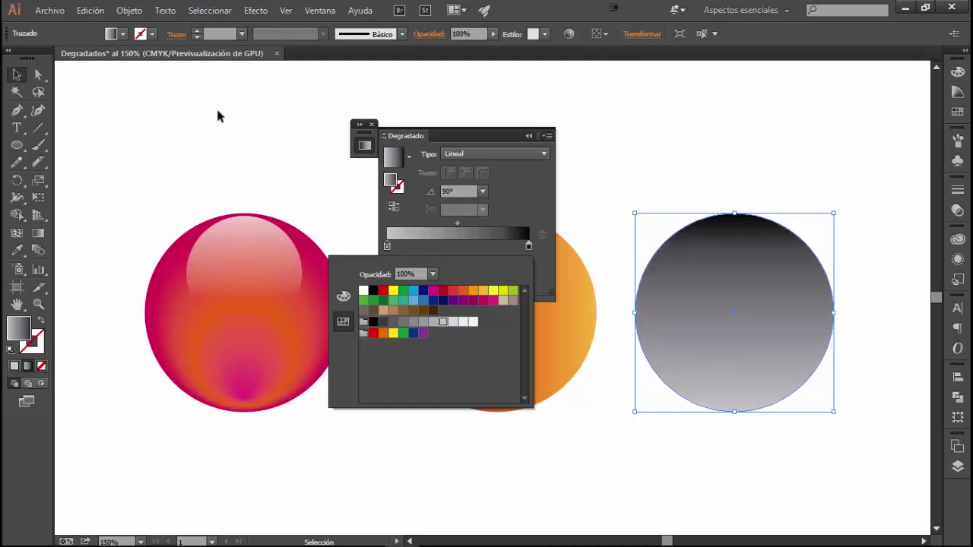
{"action": "left_click", "coordinate": [192, 109]}
{"action": "left_click", "coordinate": [612, 305]}
{"action": "left_click", "coordinate": [731, 300]}
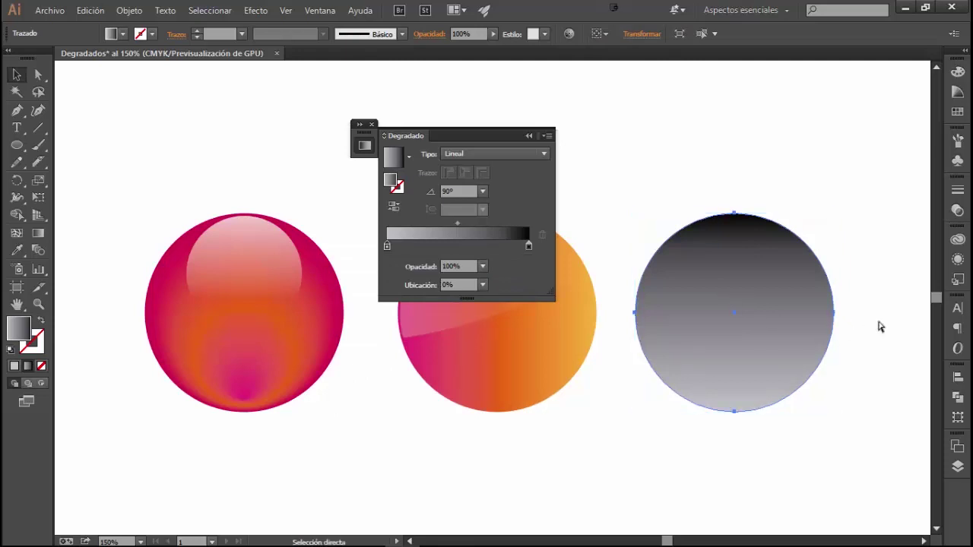
Step: Scale a concentric copy about 53.62 mm wide inside the grey circle and select it
{"action": "left_click_drag", "start_coordinate": [834, 213], "coordinate": [817, 219]}
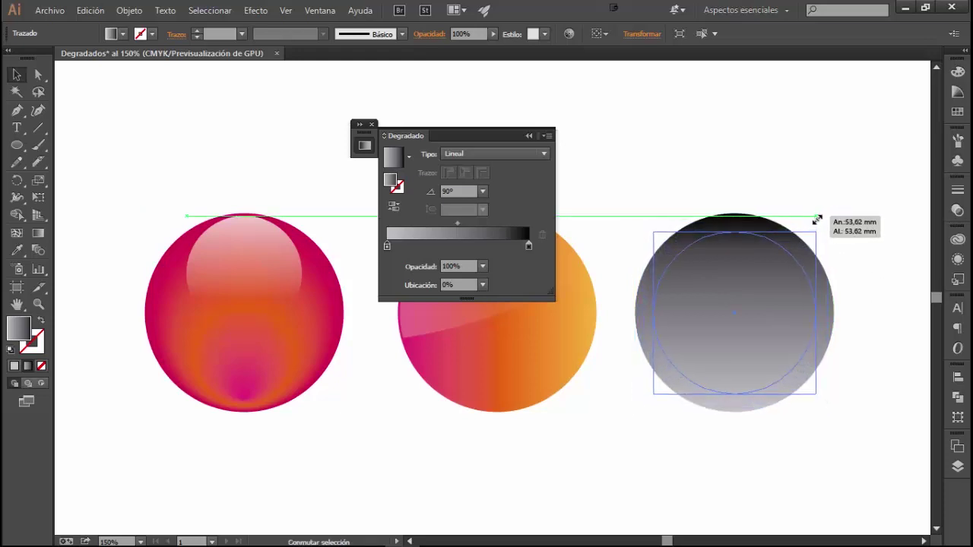
{"action": "left_click_drag", "start_coordinate": [817, 219], "coordinate": [814, 218]}
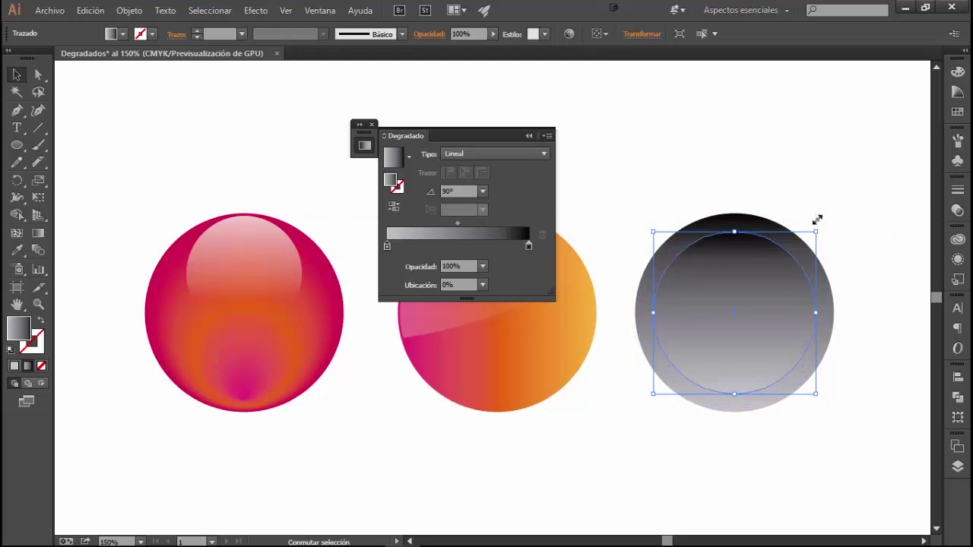
{"action": "left_click", "coordinate": [792, 141]}
{"action": "left_click", "coordinate": [729, 312]}
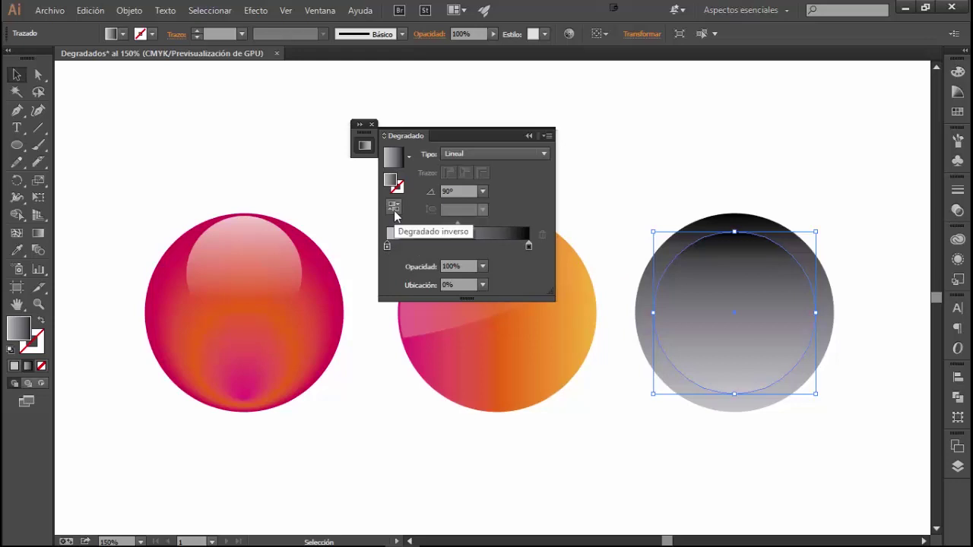
Step: Reverse the inner circle's gradient, then check the button and reselect the inner circle
{"action": "left_click", "coordinate": [395, 207]}
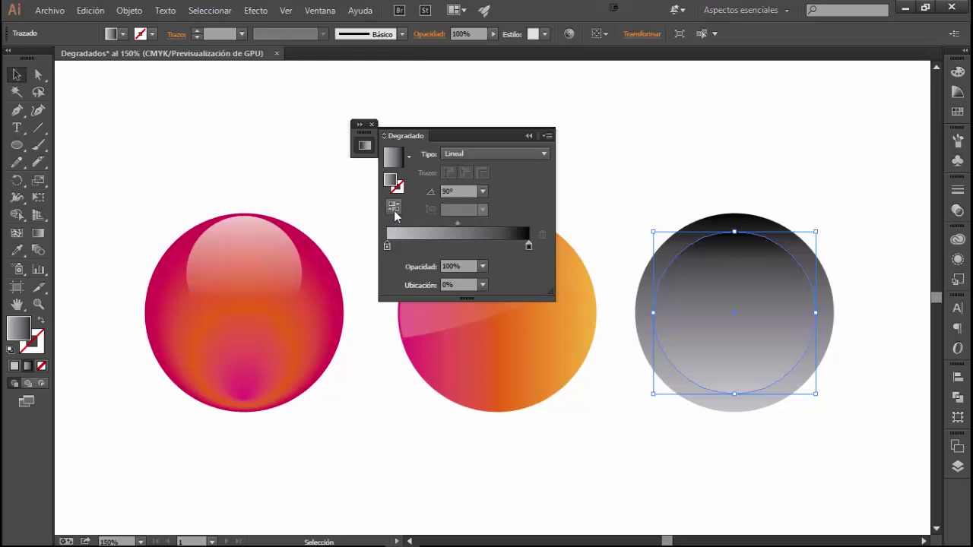
{"action": "left_click", "coordinate": [395, 213]}
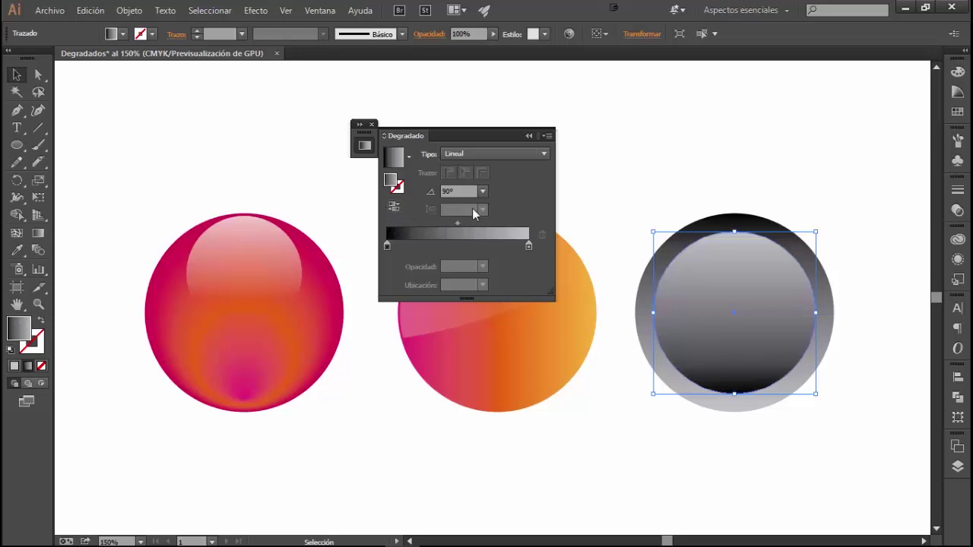
{"action": "left_click", "coordinate": [627, 174]}
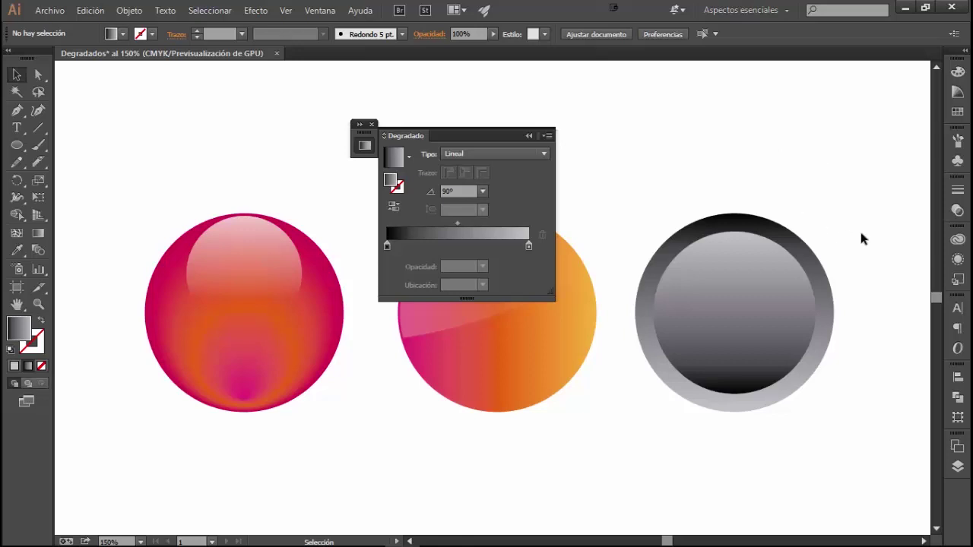
{"action": "left_click", "coordinate": [754, 330]}
{"action": "left_click", "coordinate": [841, 154]}
{"action": "left_click", "coordinate": [765, 266]}
{"action": "left_click", "coordinate": [794, 135]}
{"action": "left_click", "coordinate": [773, 312]}
{"action": "left_click", "coordinate": [652, 155]}
{"action": "left_click", "coordinate": [700, 310]}
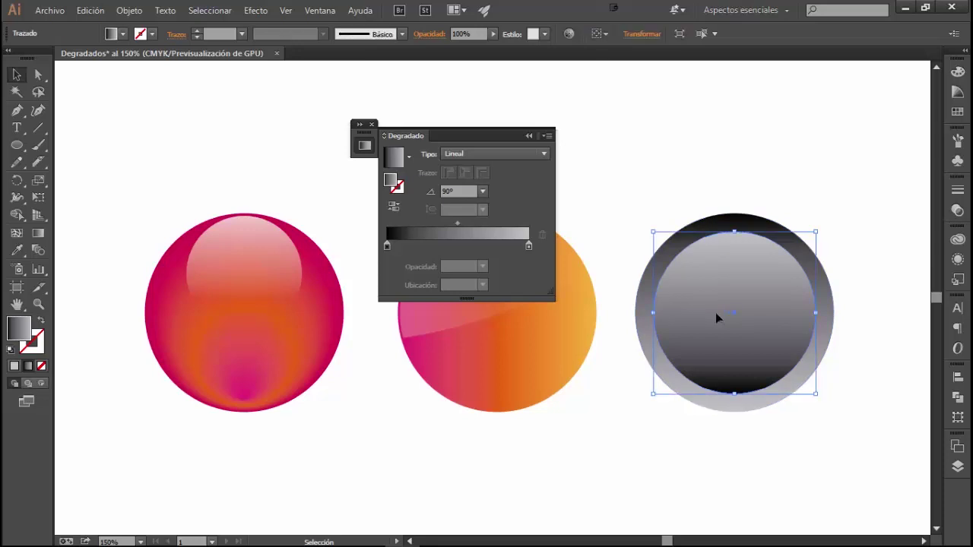
Step: Redraw the inner circle's gradient vertically with the Gradient tool, dark at the bottom
{"action": "left_click", "coordinate": [38, 232]}
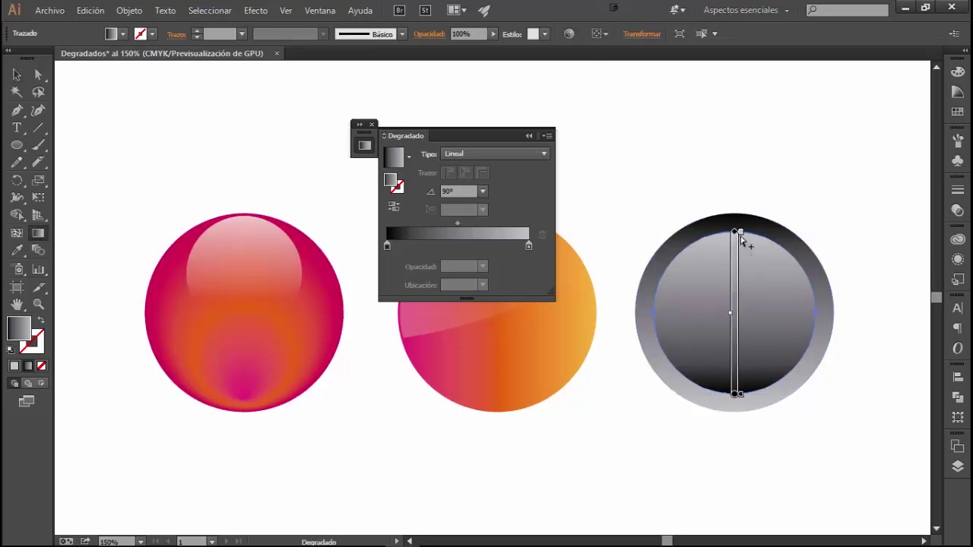
{"action": "mouse_move", "coordinate": [736, 219]}
{"action": "left_mouse_down"}
{"action": "mouse_move", "coordinate": [835, 360]}
{"action": "mouse_move", "coordinate": [716, 471]}
{"action": "left_mouse_up"}
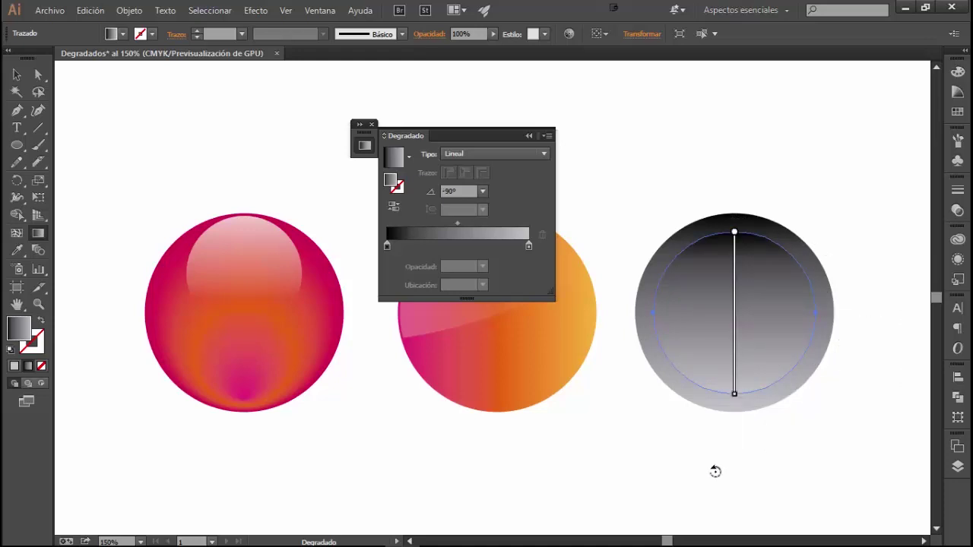
{"action": "left_click_drag", "start_coordinate": [717, 398], "coordinate": [734, 232]}
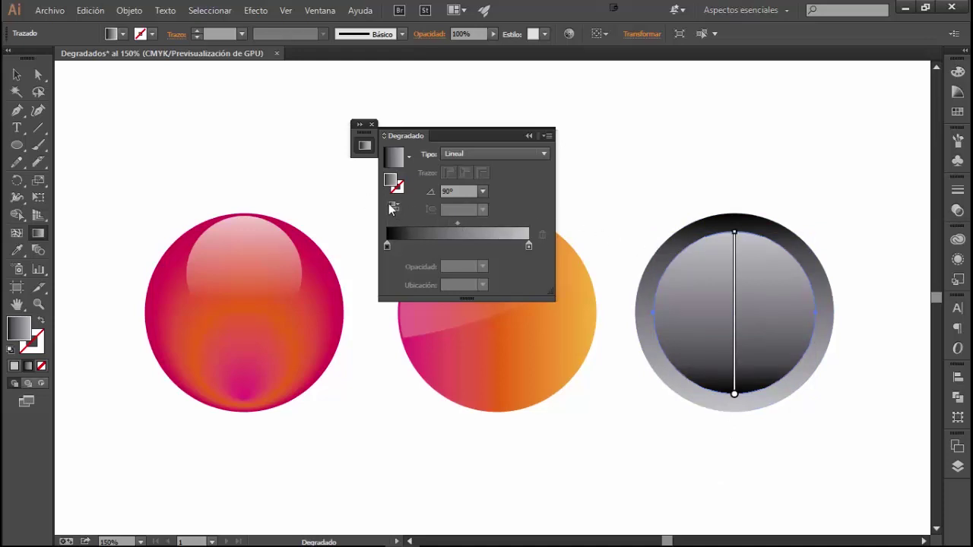
Step: Reverse the outer ring's and inner circle's gradients, then marquee-select the finished button
{"action": "left_click", "coordinate": [16, 74]}
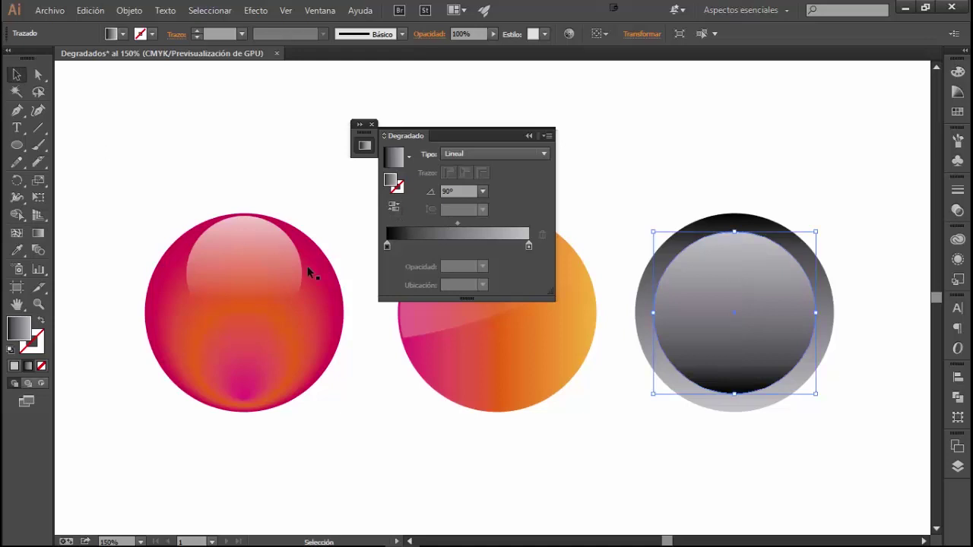
{"action": "left_click", "coordinate": [641, 303]}
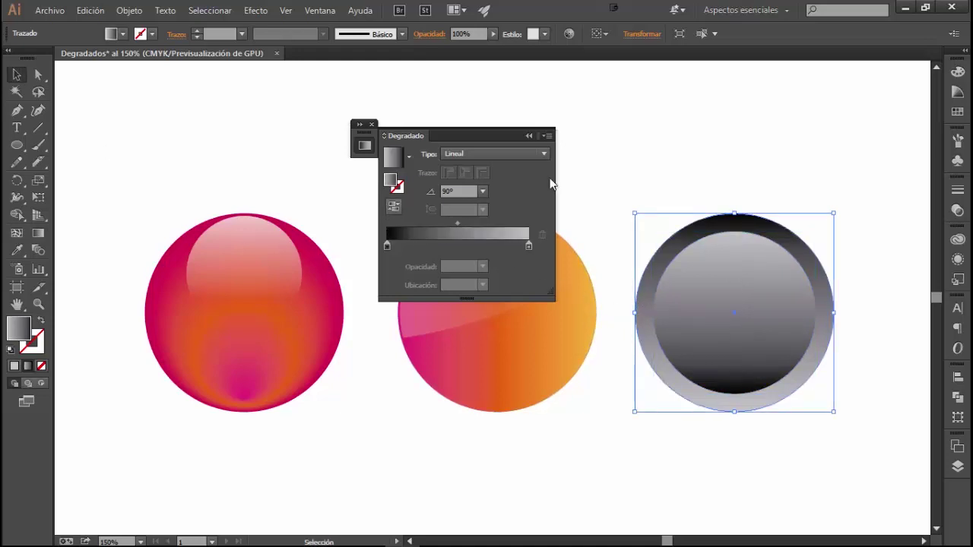
{"action": "left_click", "coordinate": [770, 312]}
{"action": "left_click", "coordinate": [394, 205]}
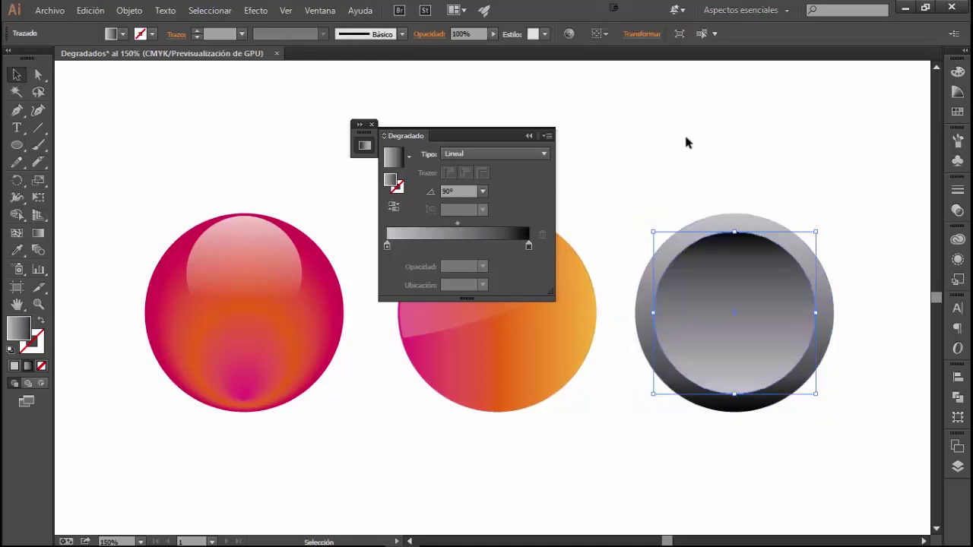
{"action": "left_click", "coordinate": [686, 142]}
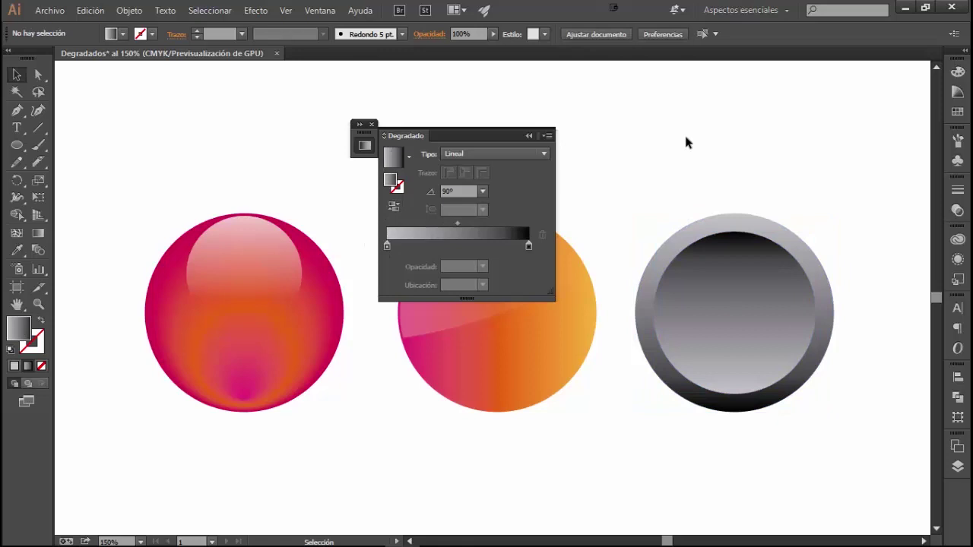
{"action": "left_click", "coordinate": [717, 292]}
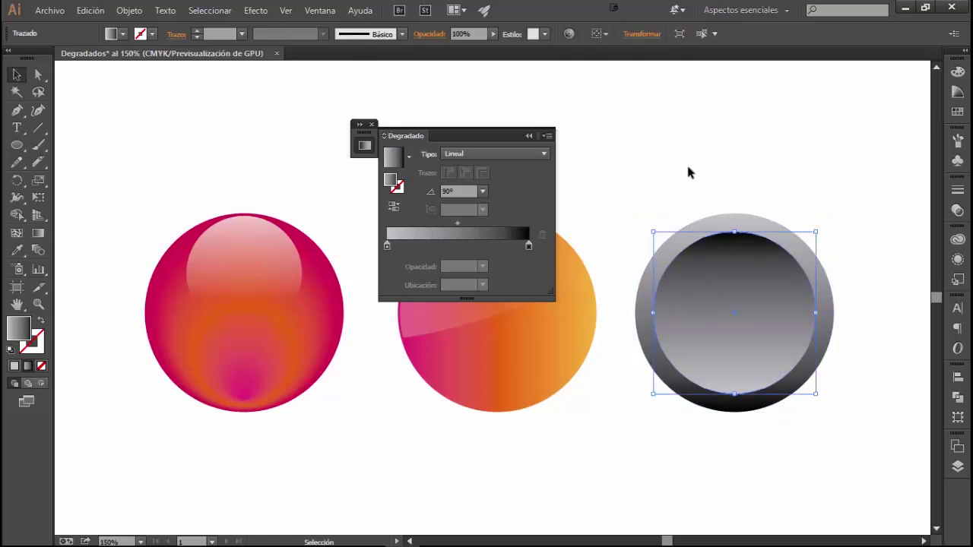
{"action": "left_click", "coordinate": [713, 183]}
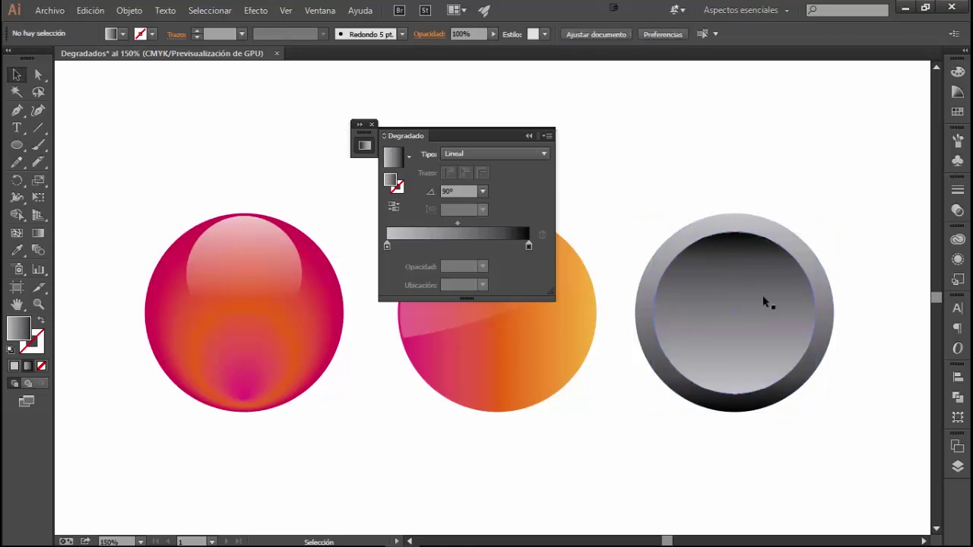
{"action": "mouse_move", "coordinate": [855, 183]}
{"action": "left_mouse_down"}
{"action": "mouse_move", "coordinate": [623, 447]}
{"action": "mouse_move", "coordinate": [584, 432]}
{"action": "left_mouse_up"}
Step: Deselect all and collapse the Gradient panel to show the three finished circles
{"action": "left_click", "coordinate": [670, 424]}
{"action": "left_click", "coordinate": [365, 145]}
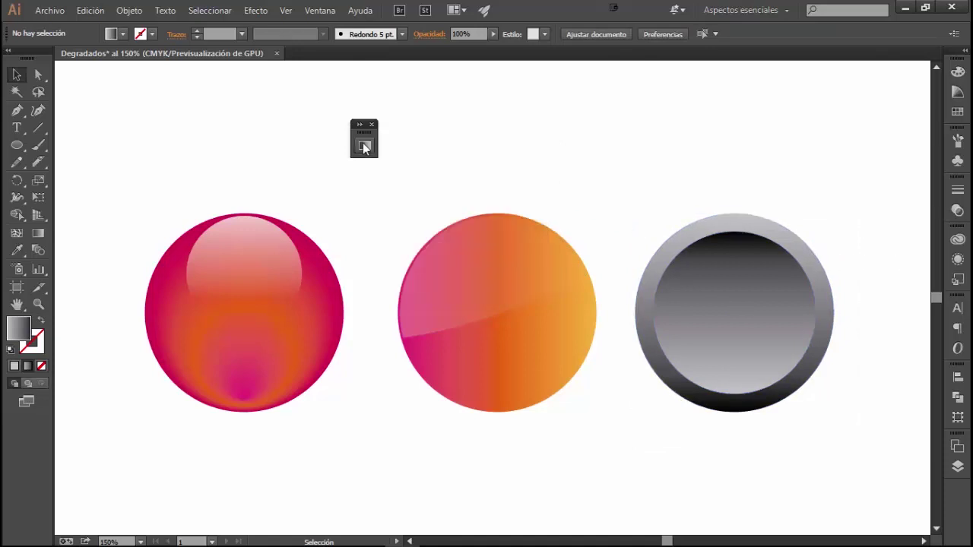